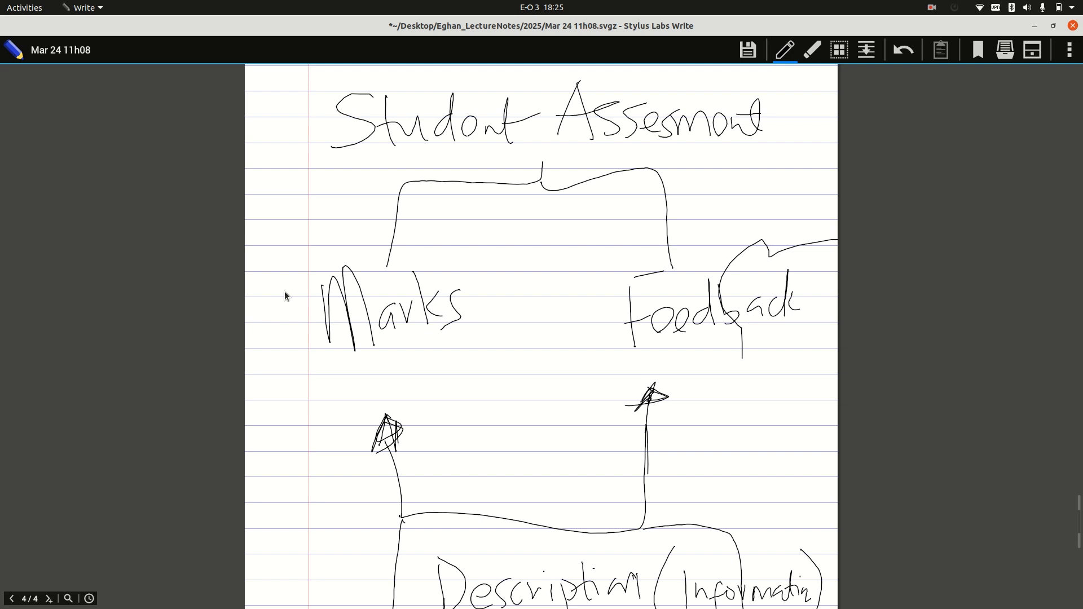
Handwrite "Moodle" with a second short word beneath it in thin red ink, beside the Student Assessment heading
left_click(785, 50)
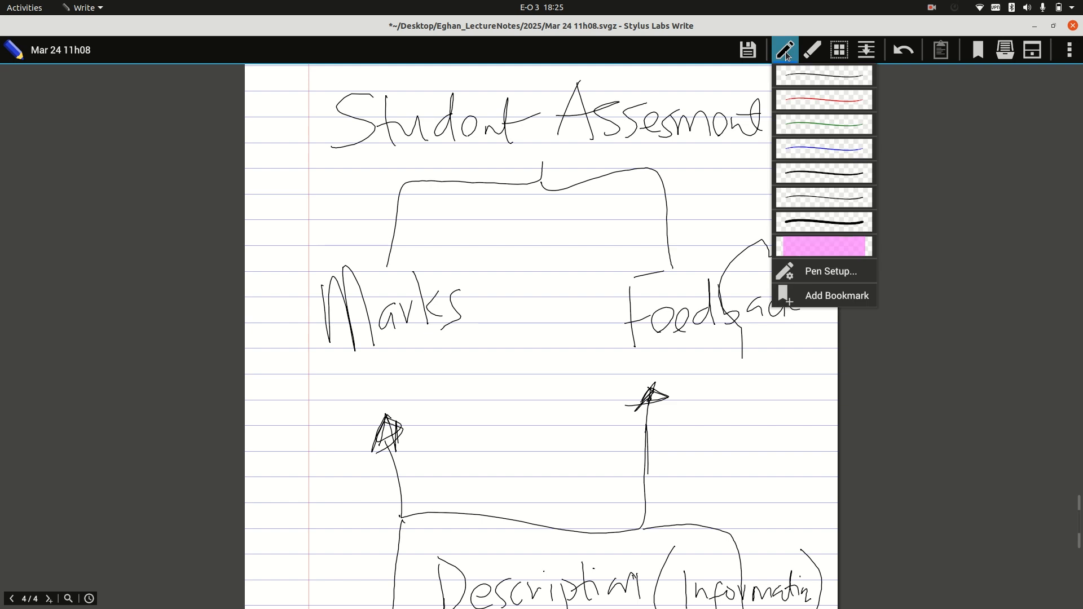
left_click(792, 102)
left_click_drag(248, 215, 285, 237)
mouse_move(285, 197)
left_mouse_down()
mouse_move(291, 223)
mouse_move(276, 241)
mouse_move(303, 200)
left_mouse_up()
mouse_move(293, 187)
left_mouse_down()
mouse_move(299, 217)
mouse_move(316, 215)
left_mouse_up()
left_click_drag(329, 170, 324, 215)
left_click_drag(260, 190, 265, 181)
left_click_drag(259, 138, 279, 170)
mouse_move(289, 168)
left_mouse_down()
mouse_move(305, 122)
mouse_move(311, 159)
left_mouse_up()
left_click_drag(312, 124, 326, 162)
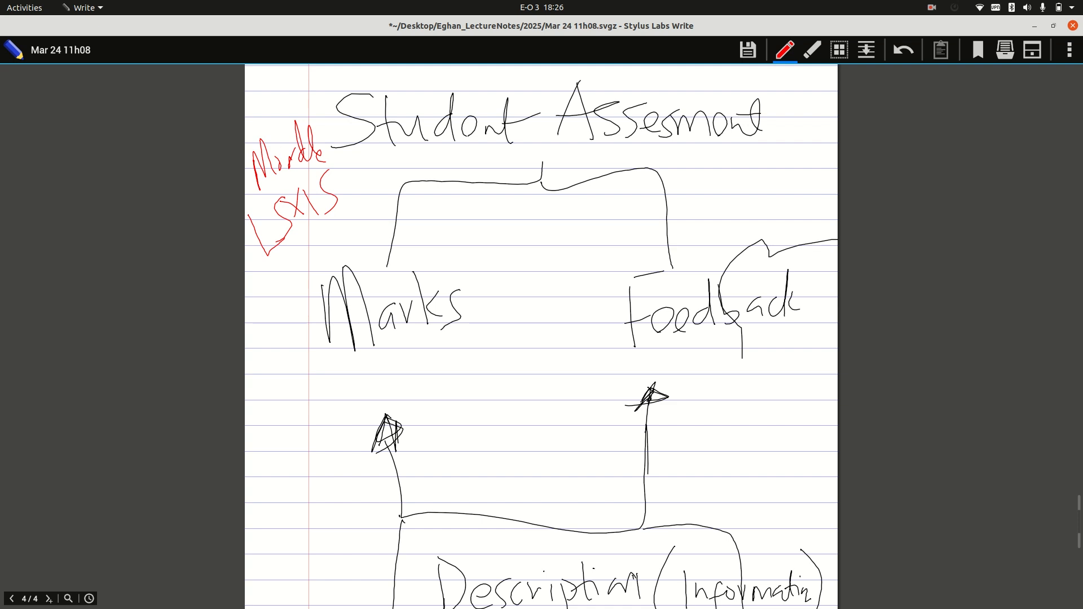
Circle the Marks heading and the sample scores 2, 4, 10 in red
mouse_move(439, 263)
left_mouse_down()
mouse_move(403, 255)
mouse_move(401, 389)
mouse_move(451, 261)
mouse_move(421, 260)
left_mouse_up()
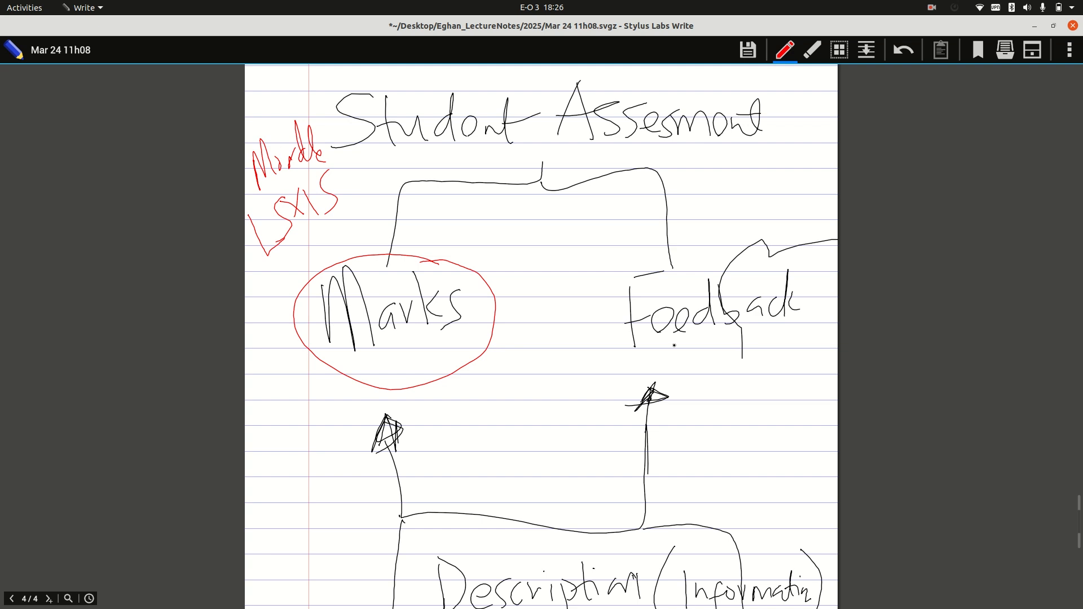
scroll(540, 337, "down", 5)
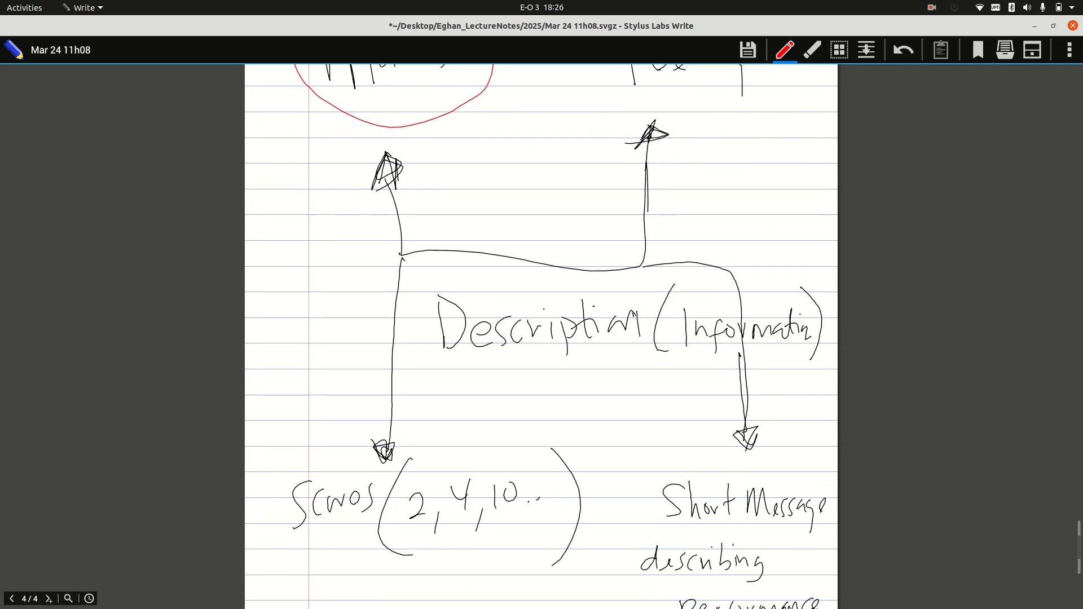
mouse_move(448, 542)
left_mouse_down()
mouse_move(549, 472)
mouse_move(395, 517)
mouse_move(484, 546)
left_mouse_up()
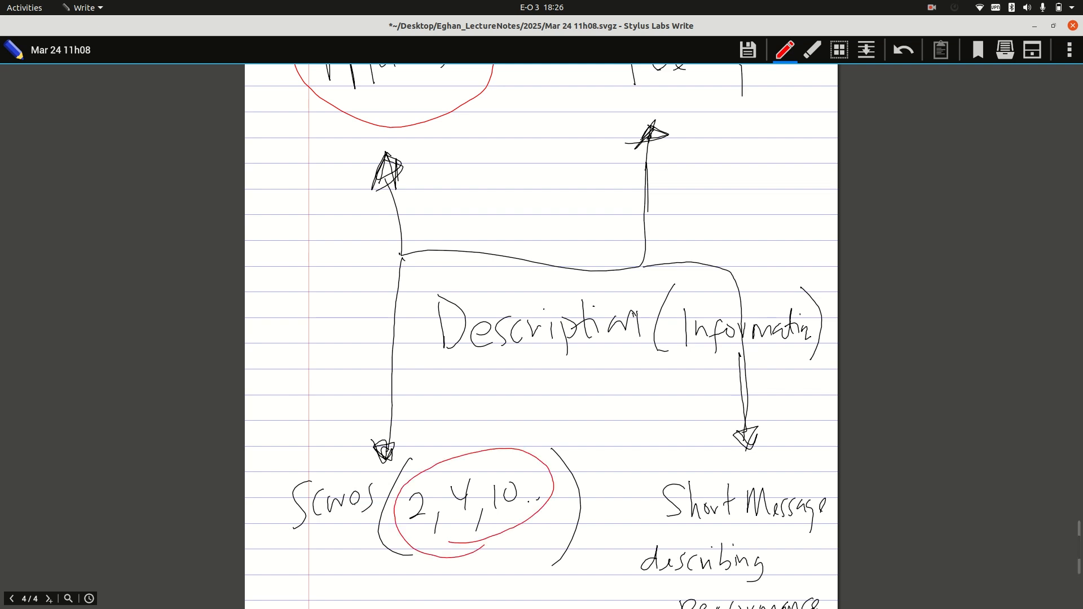
Circle the Feedback heading in red
scroll(473, 569, "up", 4)
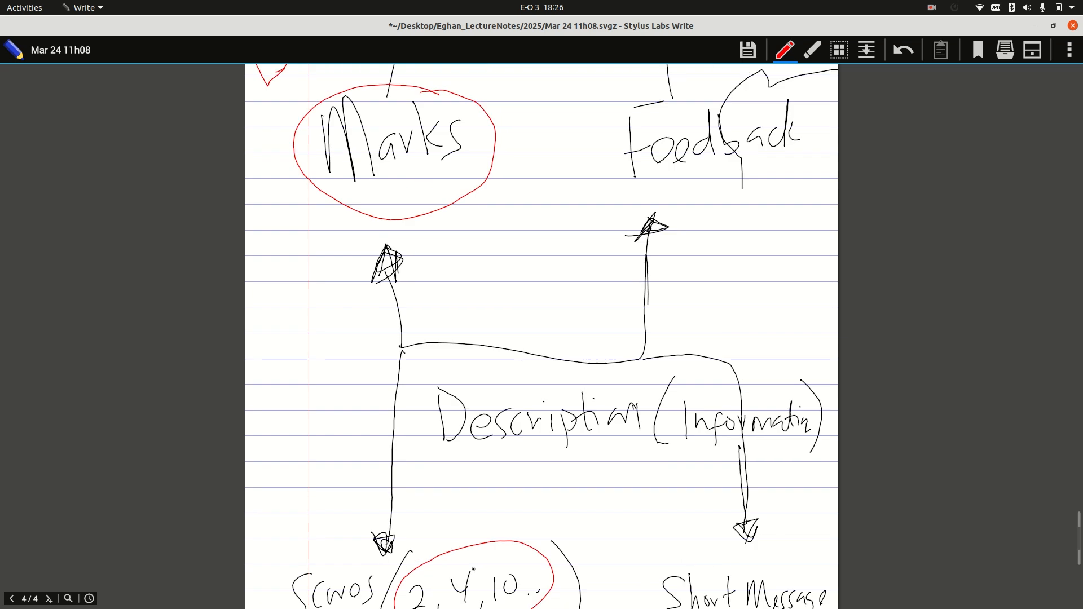
scroll(473, 570, "up", 1)
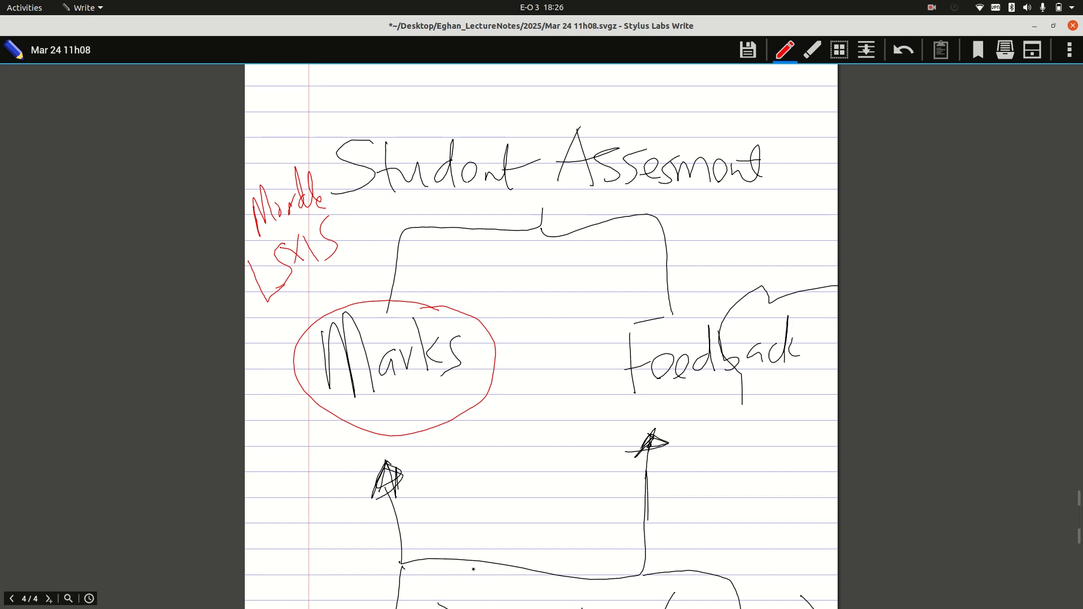
mouse_move(695, 313)
left_mouse_down()
mouse_move(617, 391)
mouse_move(804, 304)
mouse_move(649, 325)
left_mouse_up()
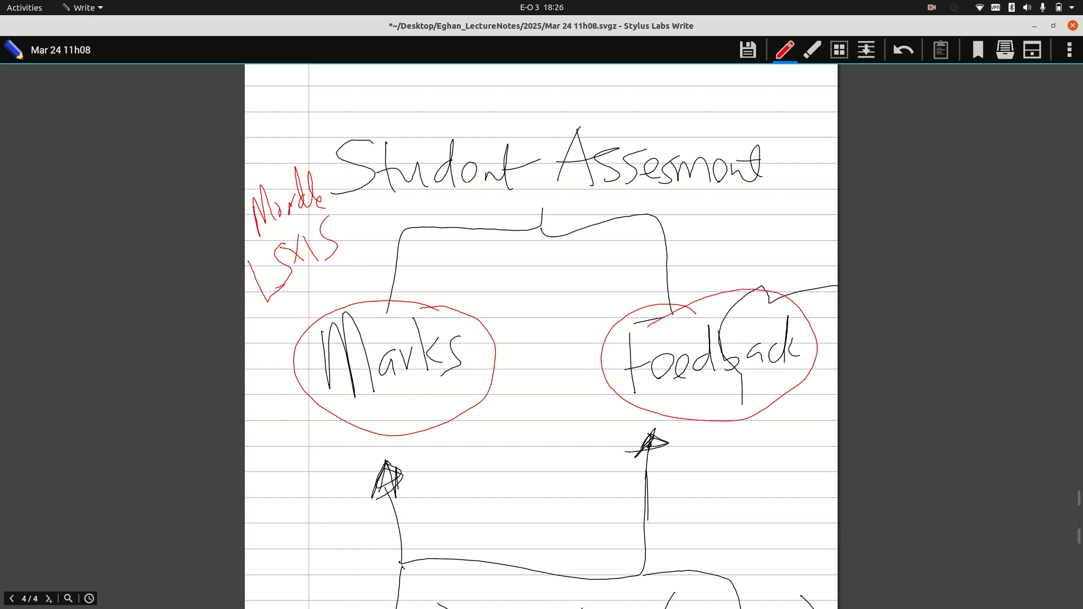
Draw a red box around Description (Information) and a red circle around the short message describing performance
scroll(647, 327, "down", 5)
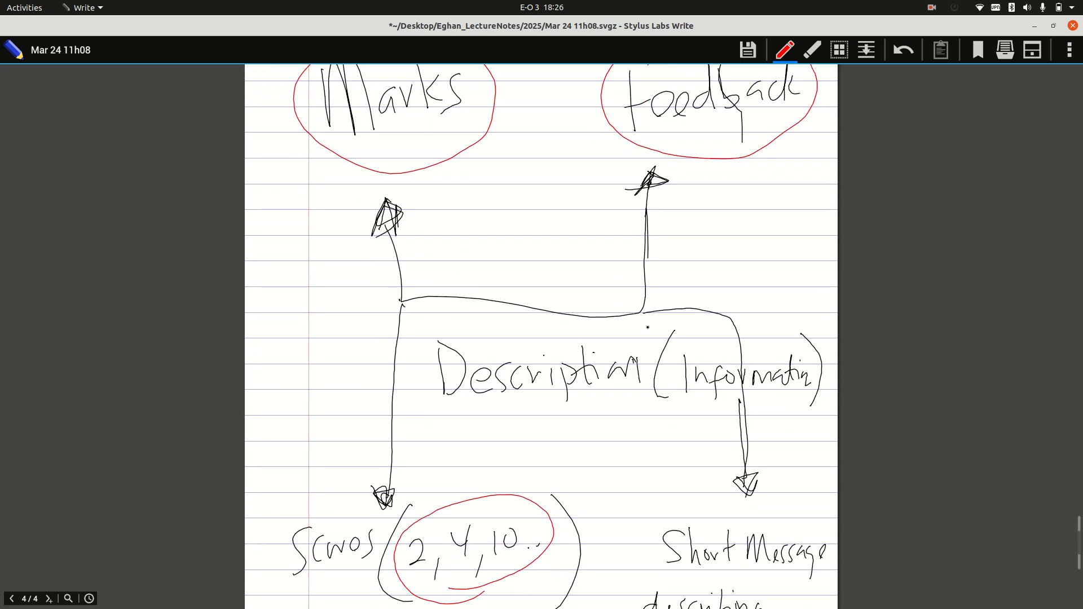
mouse_move(455, 414)
left_mouse_down()
mouse_move(739, 404)
mouse_move(827, 345)
mouse_move(595, 327)
mouse_move(433, 401)
mouse_move(502, 408)
left_mouse_up()
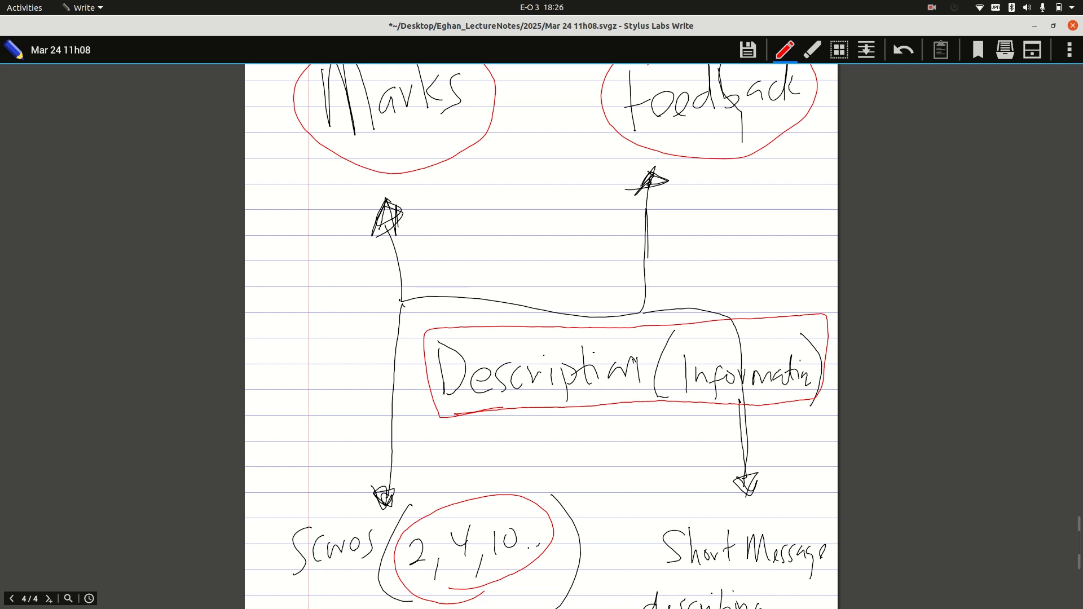
scroll(502, 407, "down", 3)
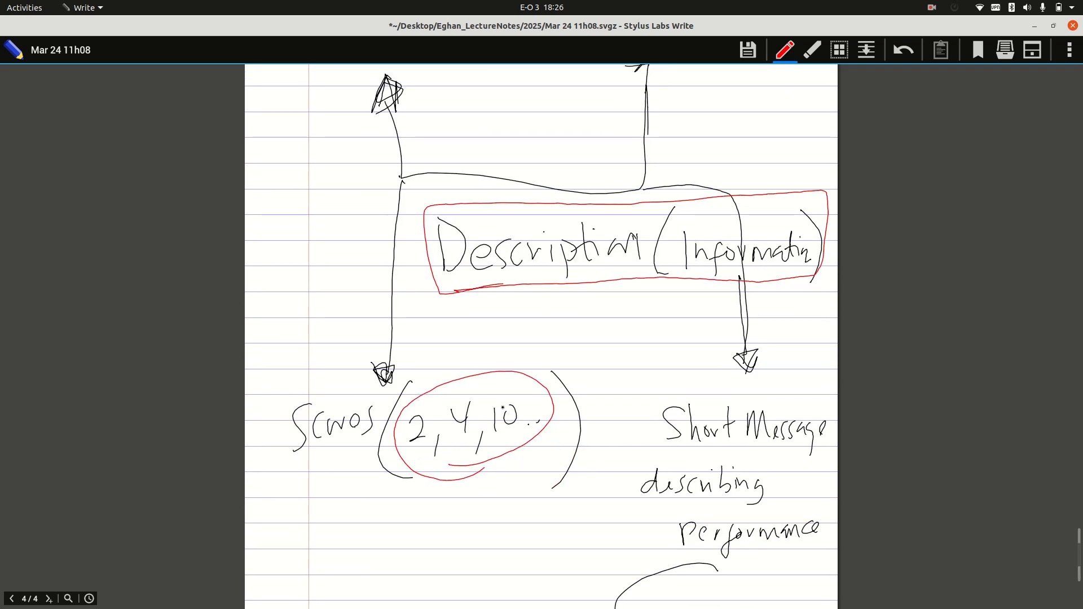
mouse_move(639, 366)
left_mouse_down()
mouse_move(826, 351)
mouse_move(770, 509)
mouse_move(636, 389)
mouse_move(684, 350)
left_mouse_up()
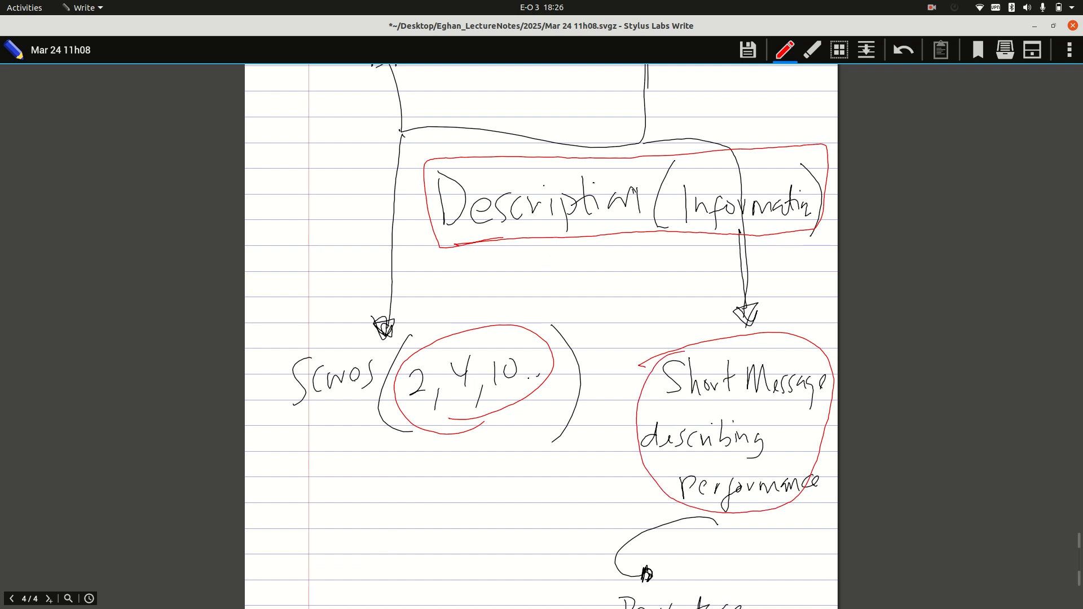
Handwrite the example values 100%, 75%, 50% in red below and beside the word Percentage
scroll(684, 351, "down", 1)
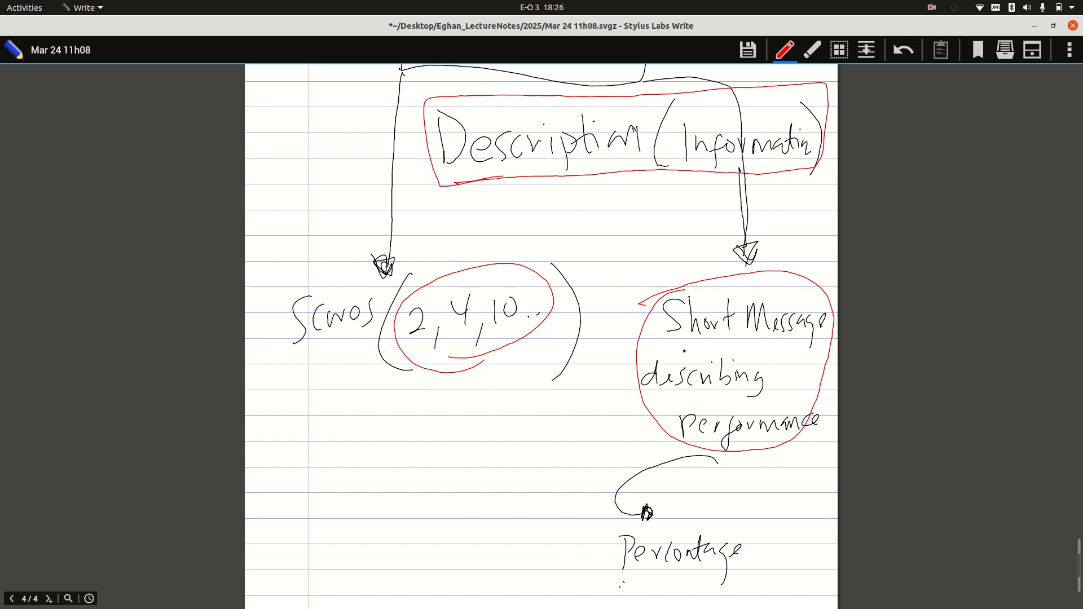
scroll(684, 351, "down", 1)
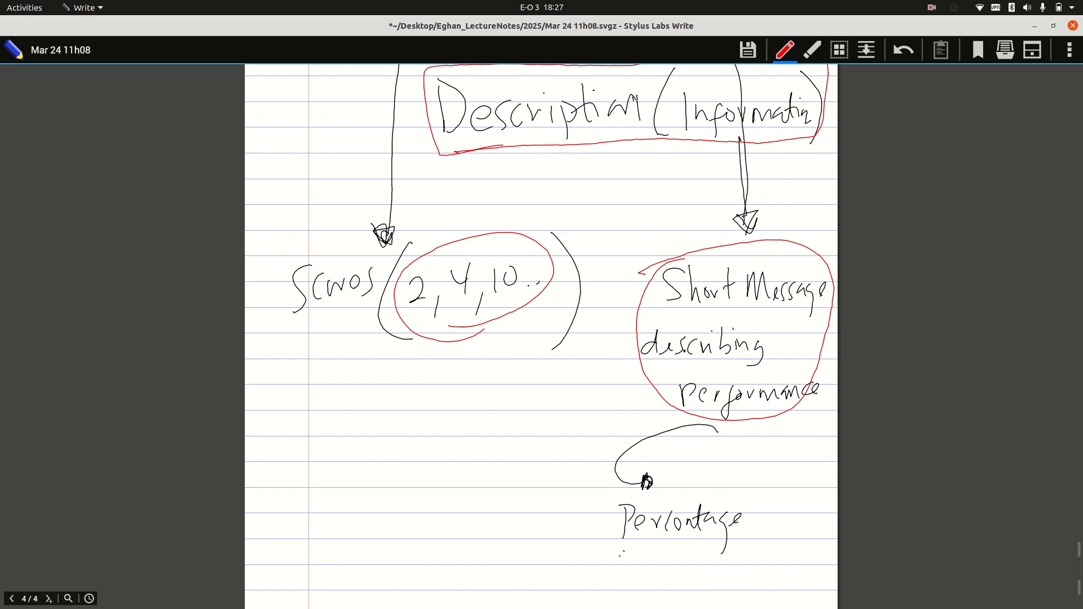
mouse_move(630, 560)
left_mouse_down()
mouse_move(634, 587)
mouse_move(648, 563)
mouse_move(666, 562)
left_mouse_up()
mouse_move(669, 555)
left_mouse_down()
mouse_move(689, 569)
mouse_move(660, 551)
left_mouse_up()
mouse_move(687, 556)
left_mouse_down()
mouse_move(719, 578)
mouse_move(733, 572)
left_mouse_up()
mouse_move(730, 569)
left_mouse_down()
mouse_move(740, 557)
mouse_move(740, 566)
left_mouse_up()
mouse_move(757, 532)
left_mouse_down()
mouse_move(754, 560)
mouse_move(781, 562)
left_mouse_up()
left_click_drag(792, 515, 784, 524)
mouse_move(784, 522)
left_mouse_down()
mouse_move(788, 545)
mouse_move(821, 508)
left_mouse_up()
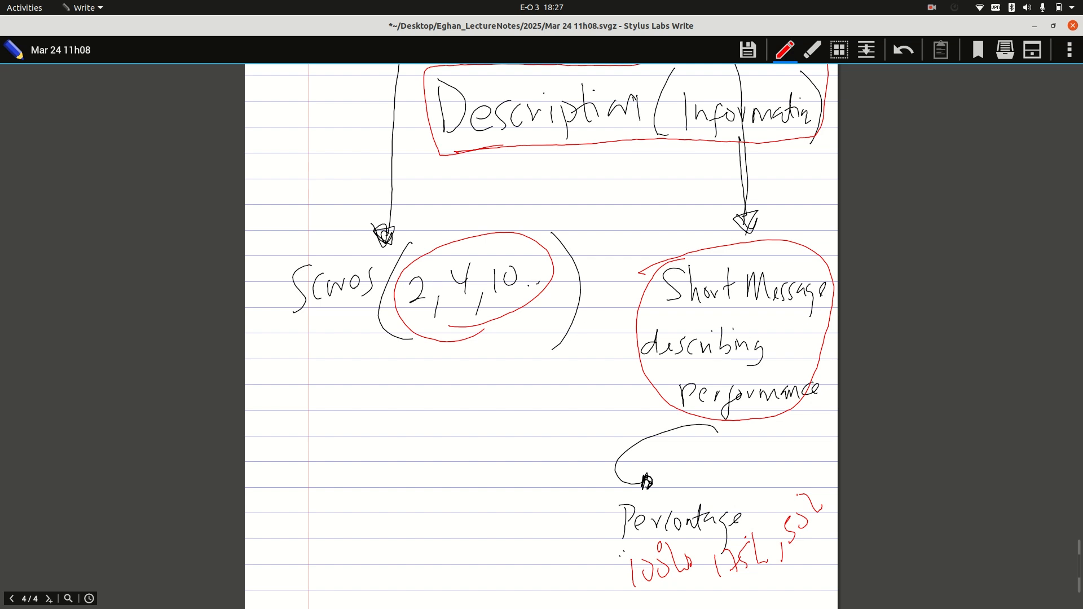
Switch to Chrome and open the MATH251 Differential Equations course
left_click(1035, 27)
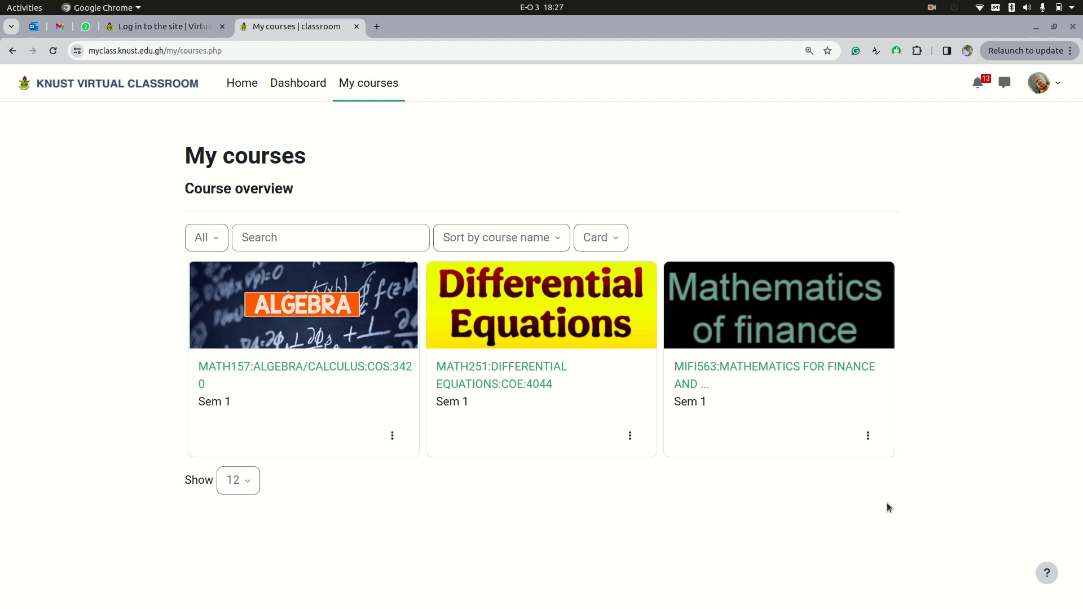
left_click(497, 370)
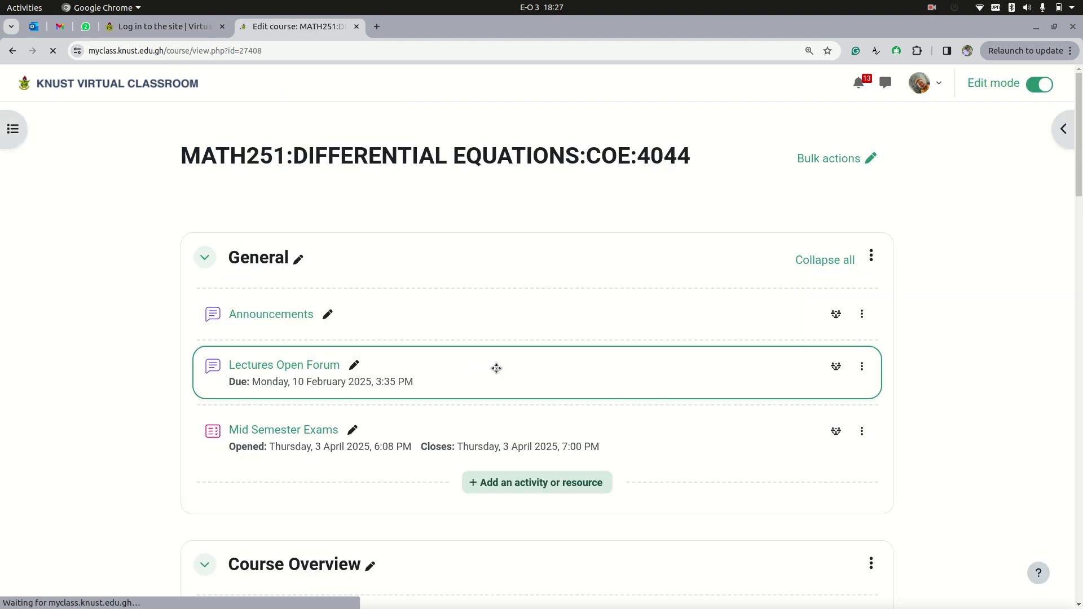
scroll(490, 378, "down", 3)
scroll(477, 391, "up", 3)
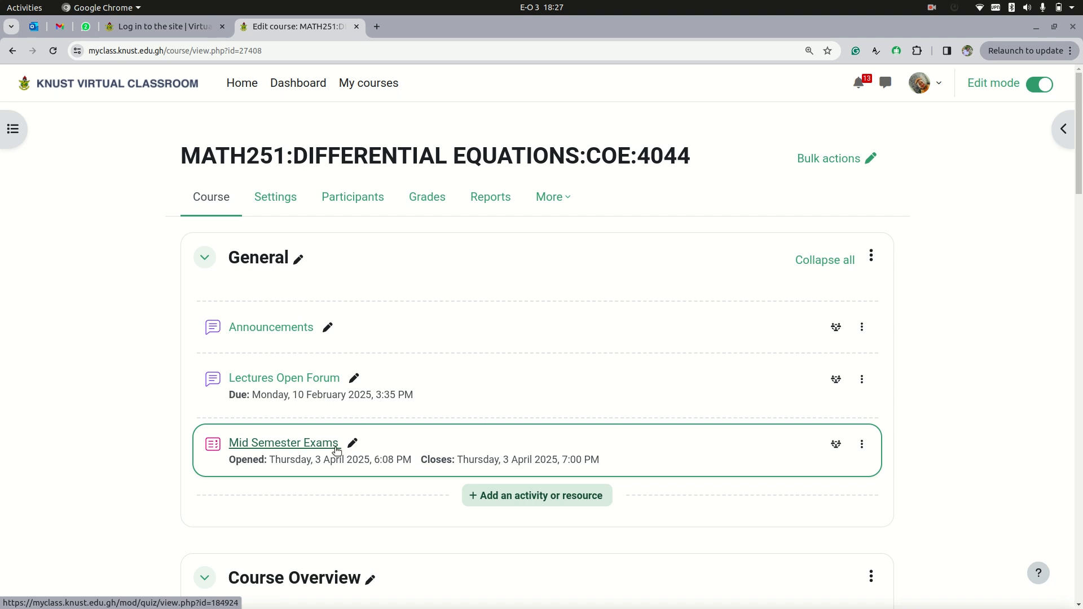
Turn off edit mode for the course and open the Mid Semester Exams quiz
left_click(1045, 84)
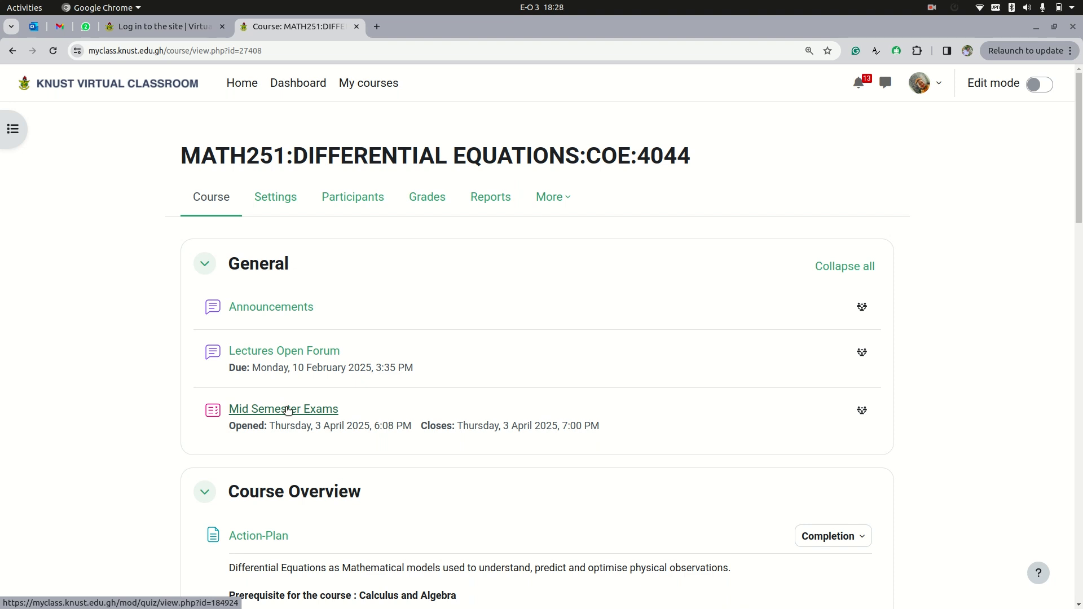
left_click(287, 409)
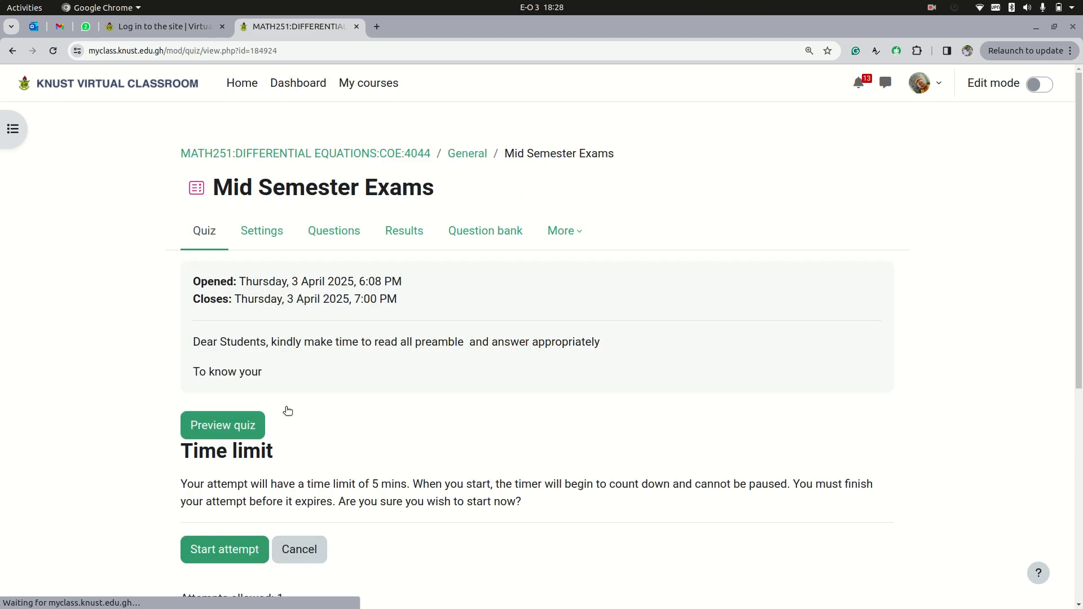
scroll(289, 458, "down", 2)
scroll(289, 458, "down", 3)
scroll(288, 457, "up", 4)
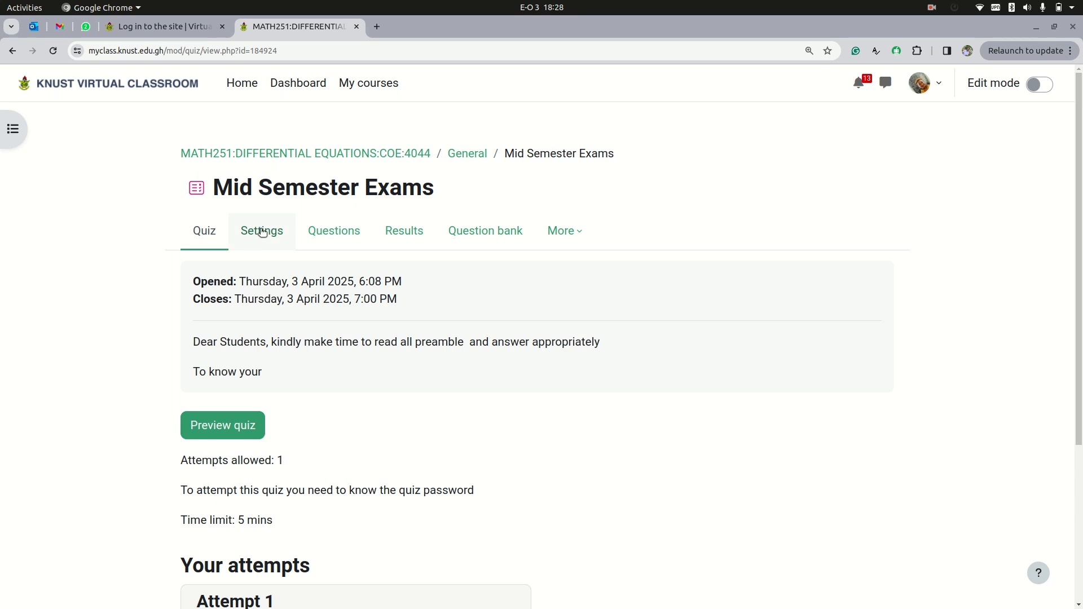
Open the settings of the Mid Semester Exams quiz at the General name field
left_click(263, 232)
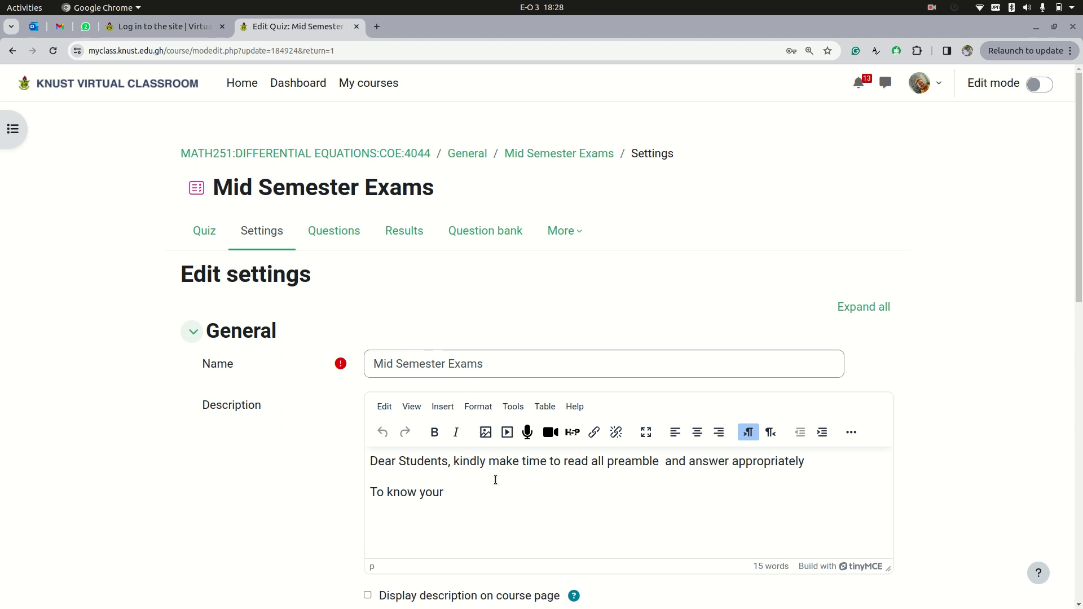
scroll(491, 477, "down", 3)
left_click(500, 233)
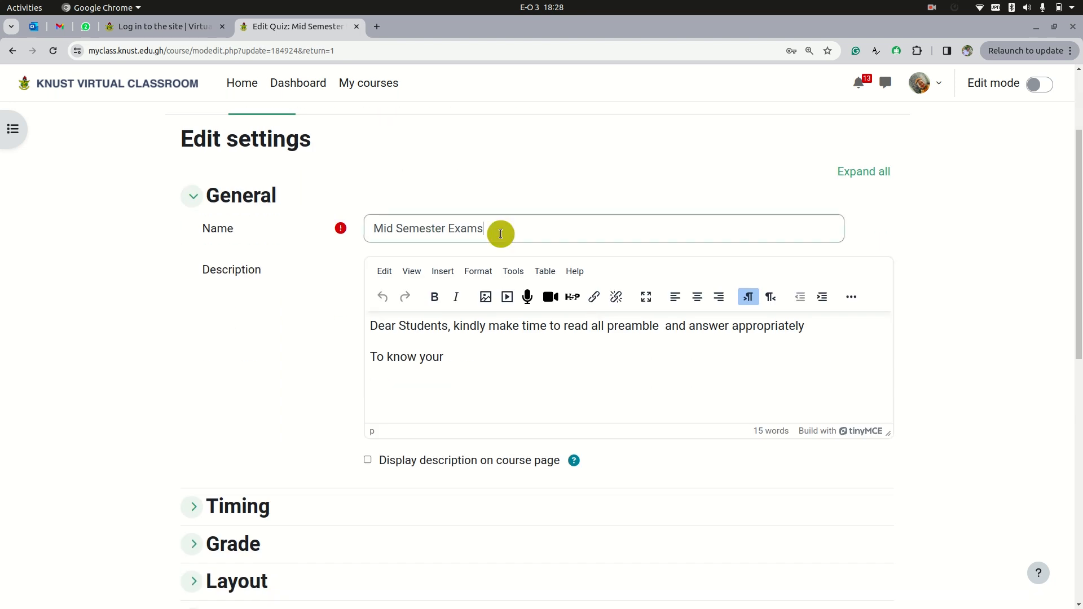
Continue the description's unfinished "To know your" line with "performance , you get to see your scores"
left_click(472, 359)
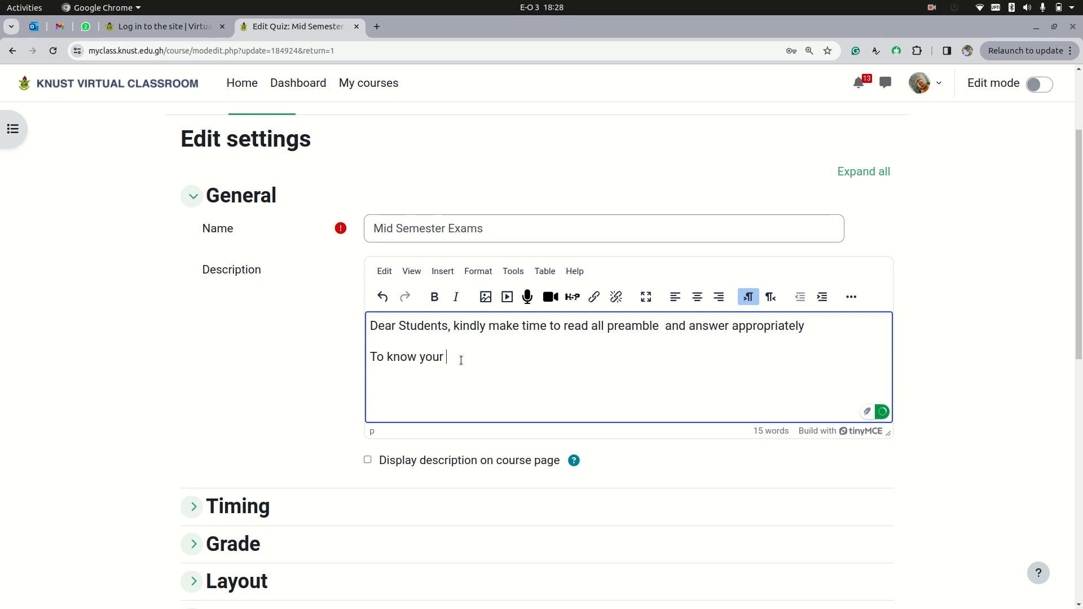
type("performa")
type("nce afte")
type("r")
key("BackSpace")
key("BackSpace")
key("BackSpace")
key("BackSpace")
key("BackSpace")
type(", you get to see your scores")
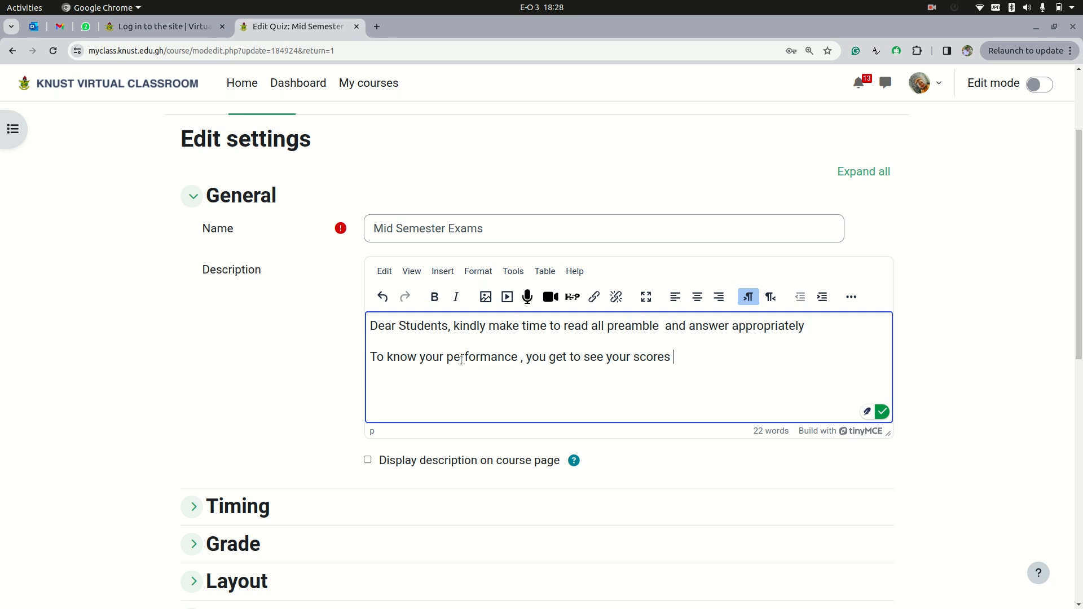
Replace "you get to see your scores" in the description with "there is a feedback for your review."
key("BackSpace")
key("BackSpace")
key("BackSpace")
key("BackSpace")
key("BackSpace")
key("BackSpace")
key("BackSpace")
key("BackSpace")
key("BackSpace")
key("BackSpace")
key("BackSpace")
key("BackSpace")
key("BackSpace")
key("BackSpace")
key("BackSpace")
key("BackSpace")
key("BackSpace")
key("BackSpace")
key("BackSpace")
key("BackSpace")
key("BackSpace")
key("BackSpace")
key("BackSpace")
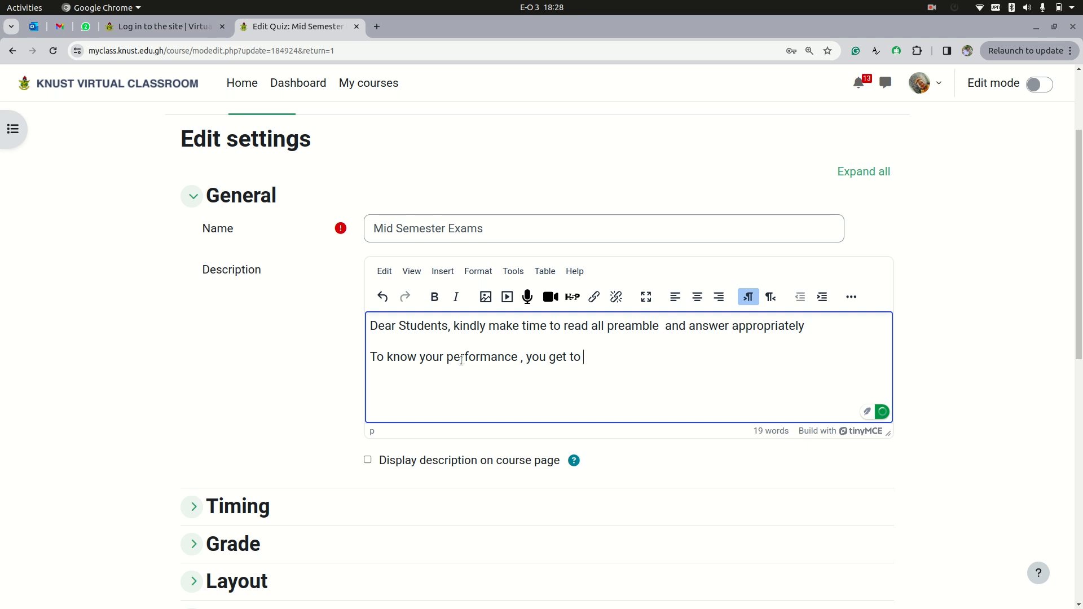
key("BackSpace")
key("BackSpace")
key("BackSpace")
type("there is a feeb")
key("BackSpace")
type("dback")
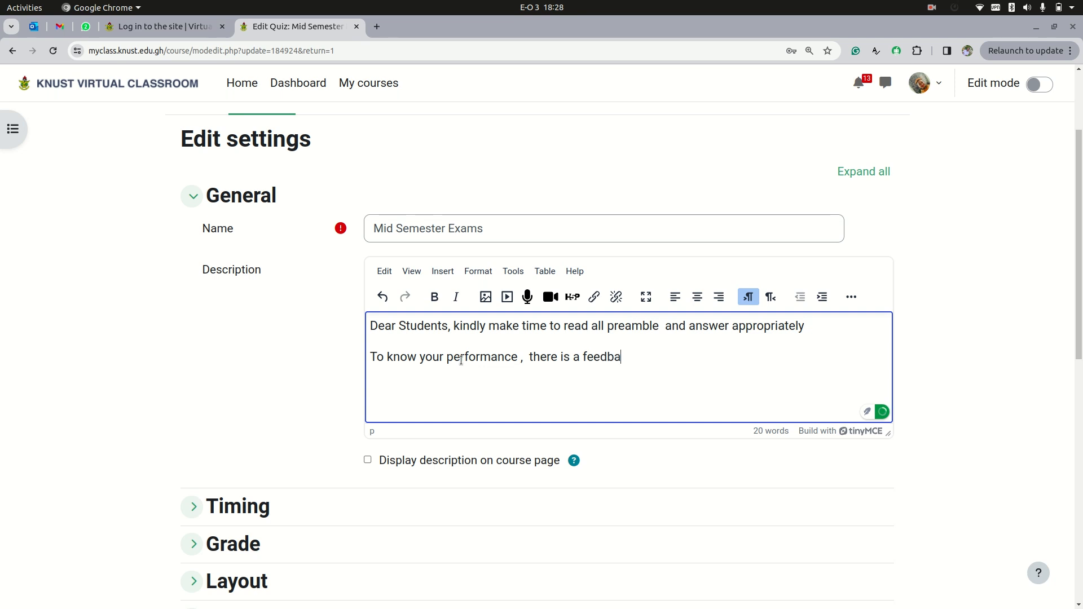
type("your review.")
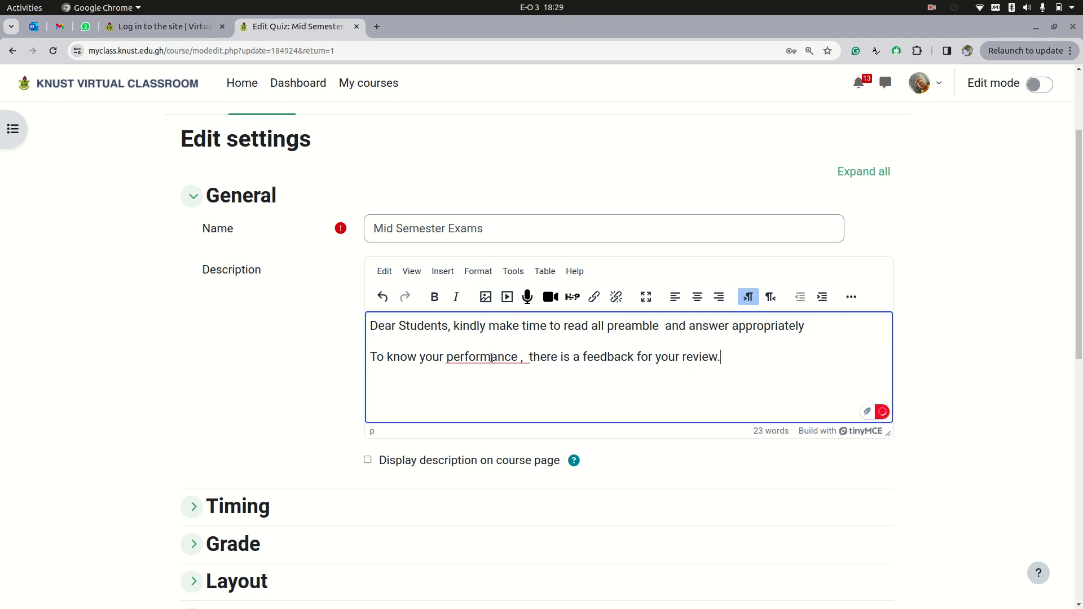
Accept the grammar suggestions that remove "a" before "feedback" and fix the spacing around the comma after "performance"
mouse_move(613, 350)
left_click(618, 394)
mouse_move(540, 361)
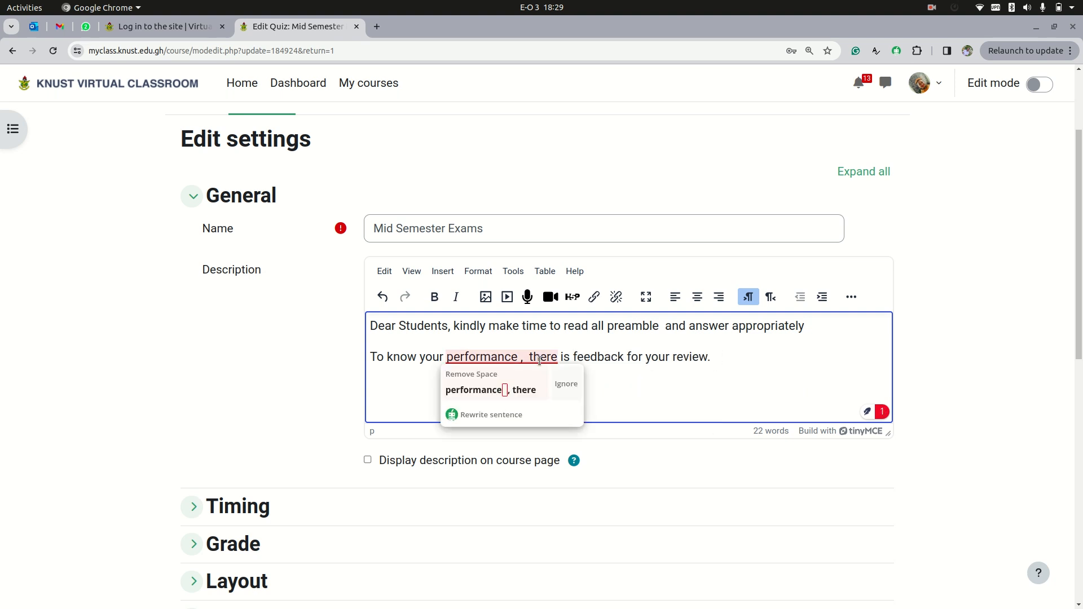
left_click(539, 391)
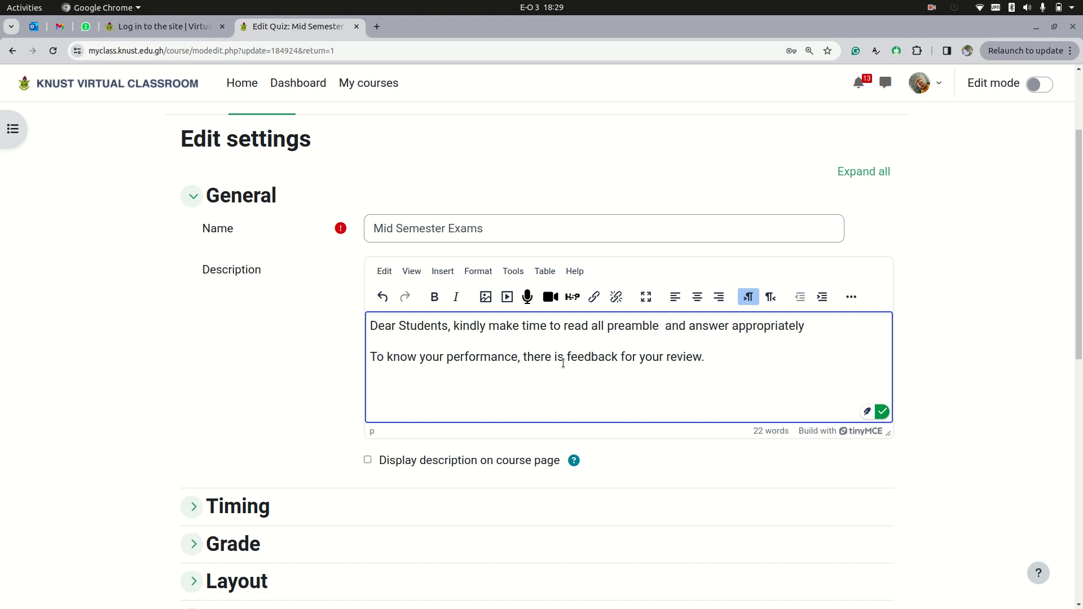
Make the word "feedback" bold in the description and extend the sentence's ending with "after submission."
left_click_drag(564, 358, 617, 357)
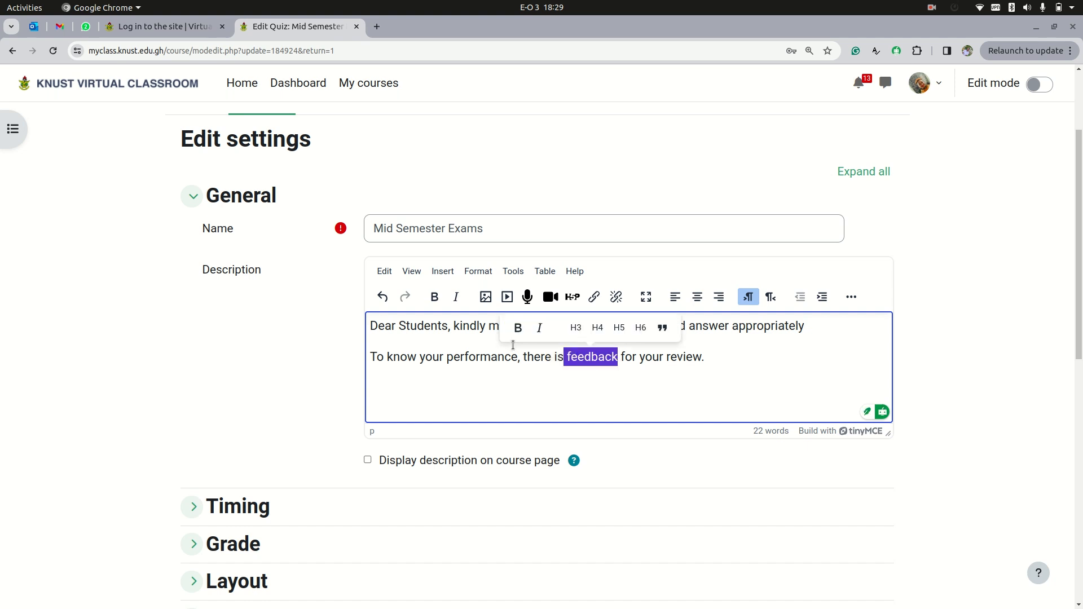
left_click(435, 297)
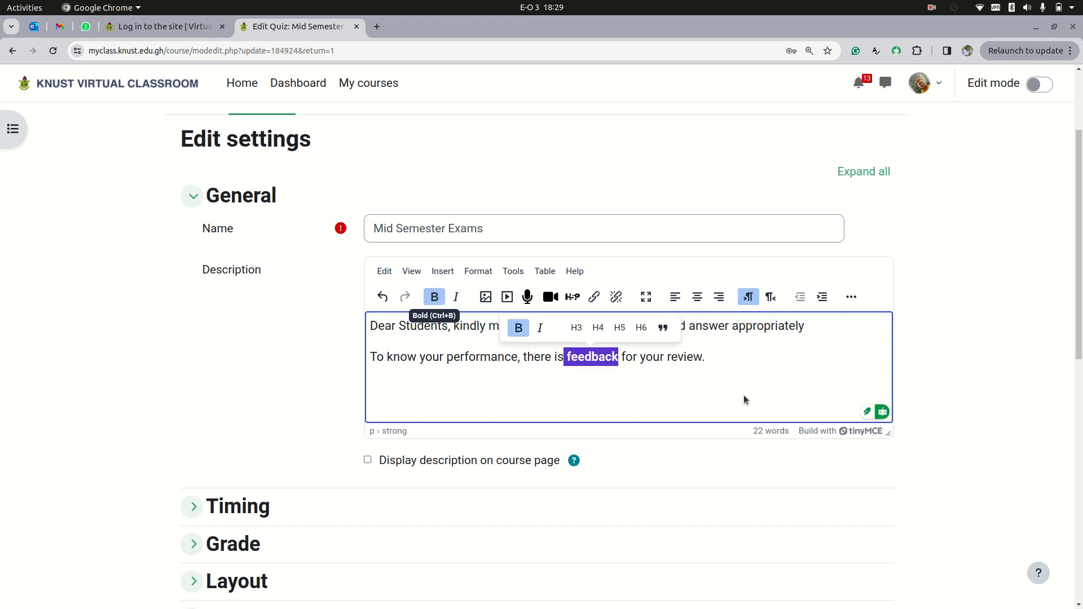
left_click(716, 356)
key("BackSpace")
type("after")
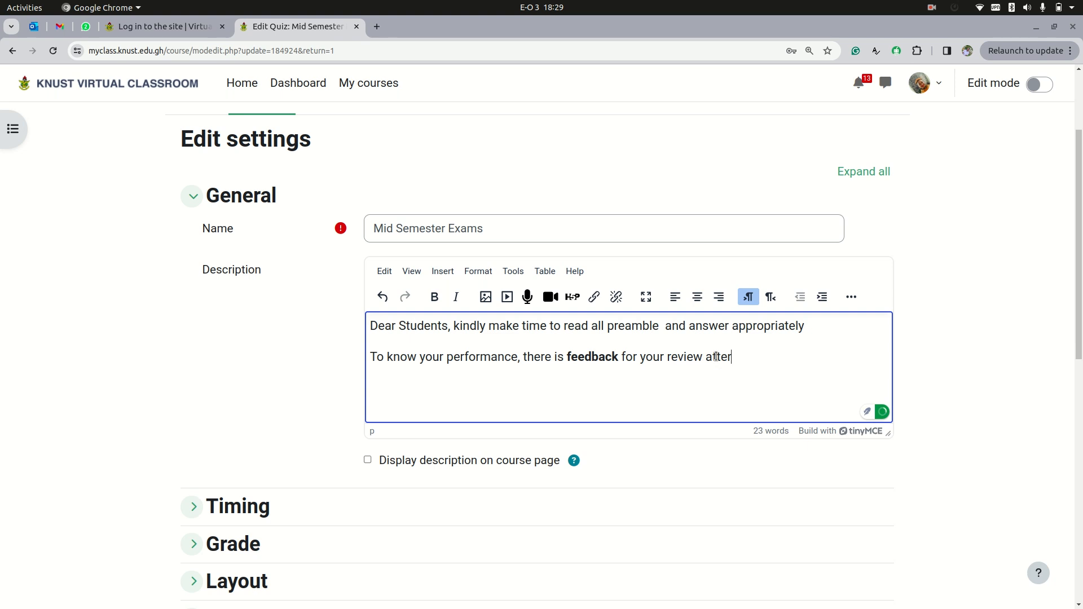
type(" submission.")
Enable displaying the description on the course page and expand the quiz's Timing settings
left_click(367, 462)
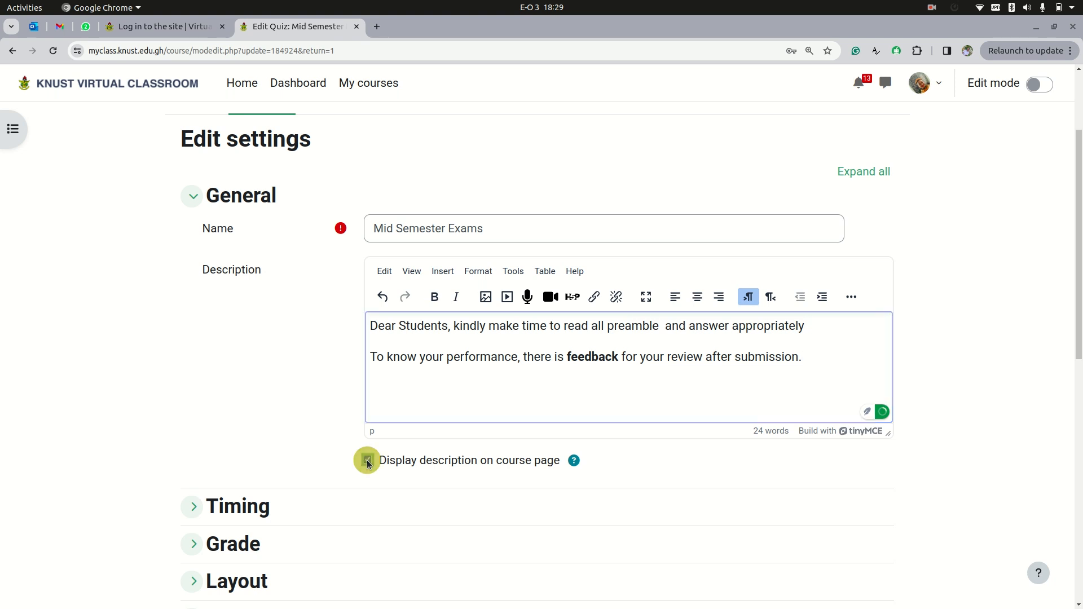
scroll(379, 505, "down", 3)
left_click(182, 305)
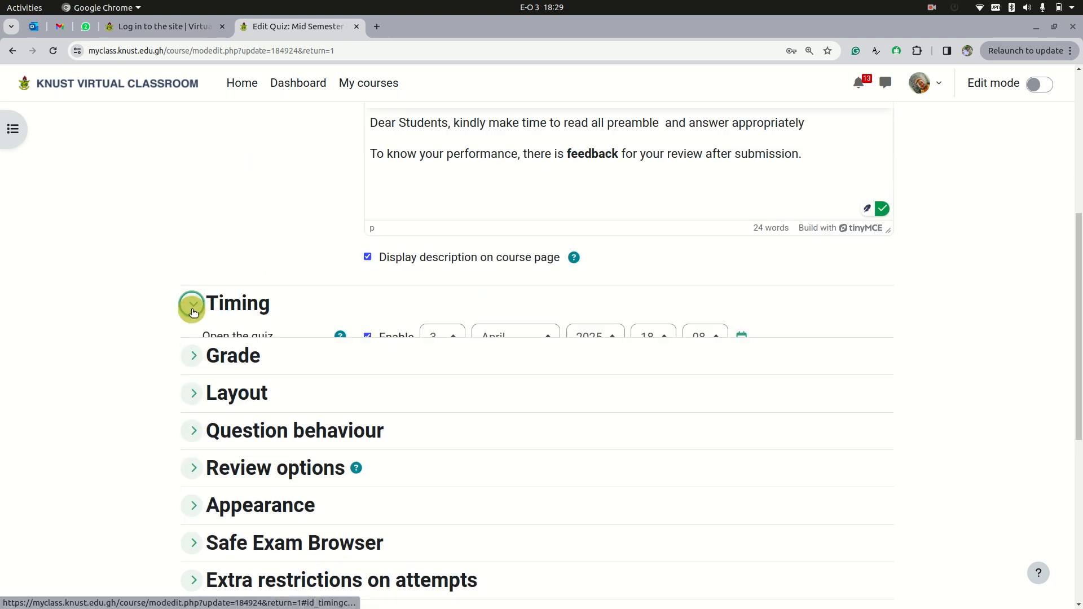
Collapse the Timing settings and expand the Review options to examine the Immediately after the attempt choices
left_click(189, 305)
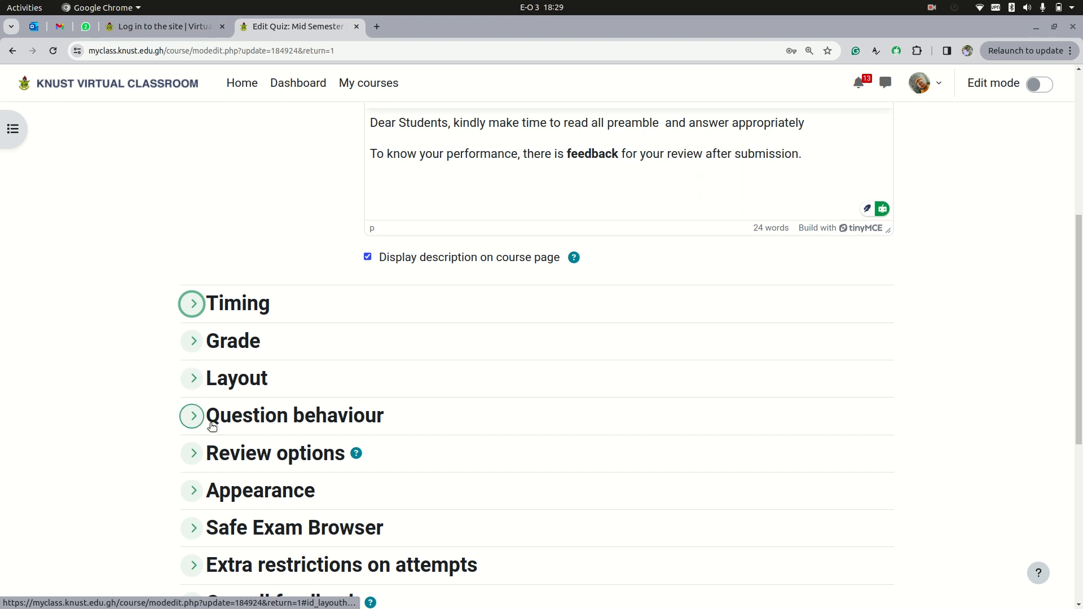
scroll(237, 394, "down", 3)
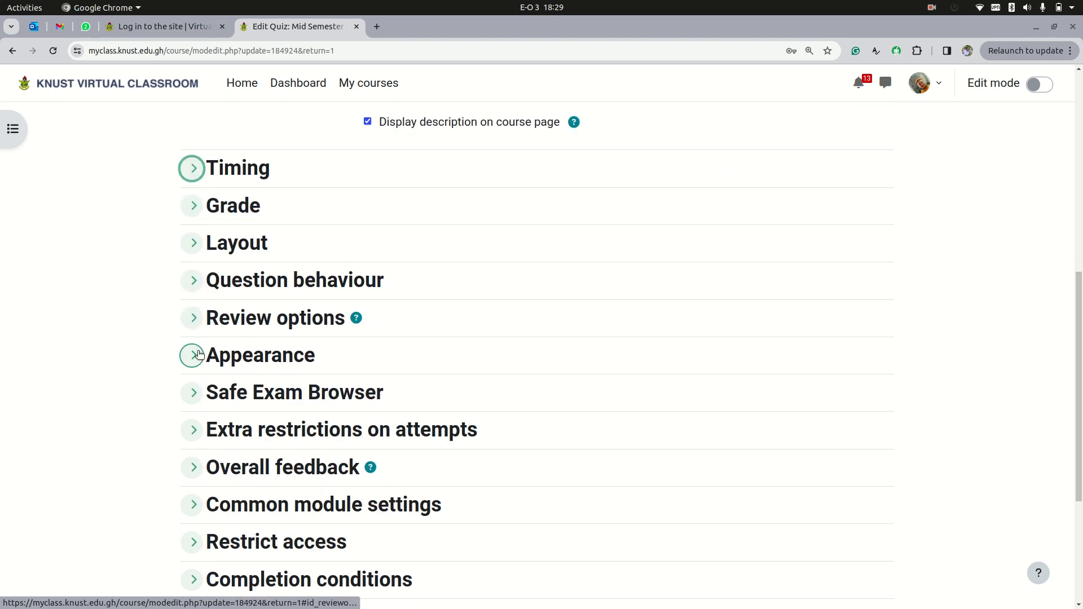
left_click(192, 319)
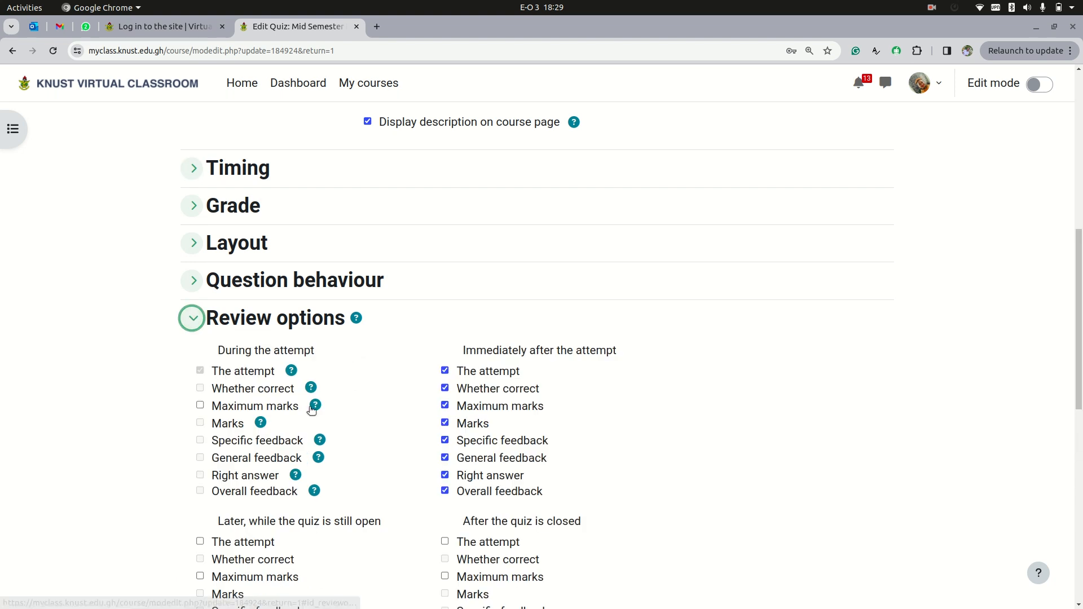
scroll(331, 425, "down", 1)
scroll(331, 423, "down", 2)
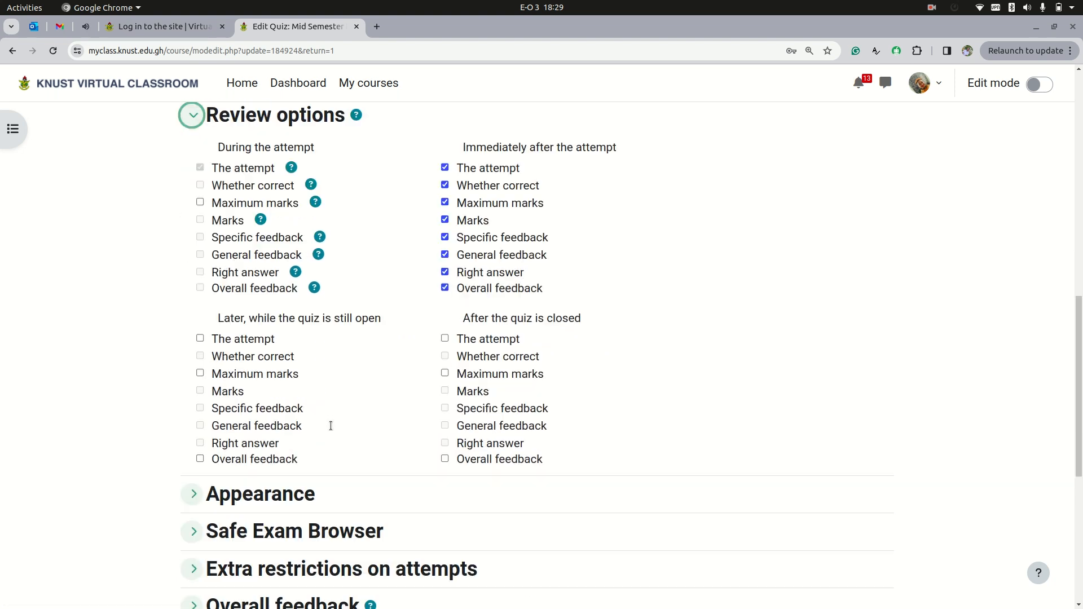
scroll(329, 401, "up", 2)
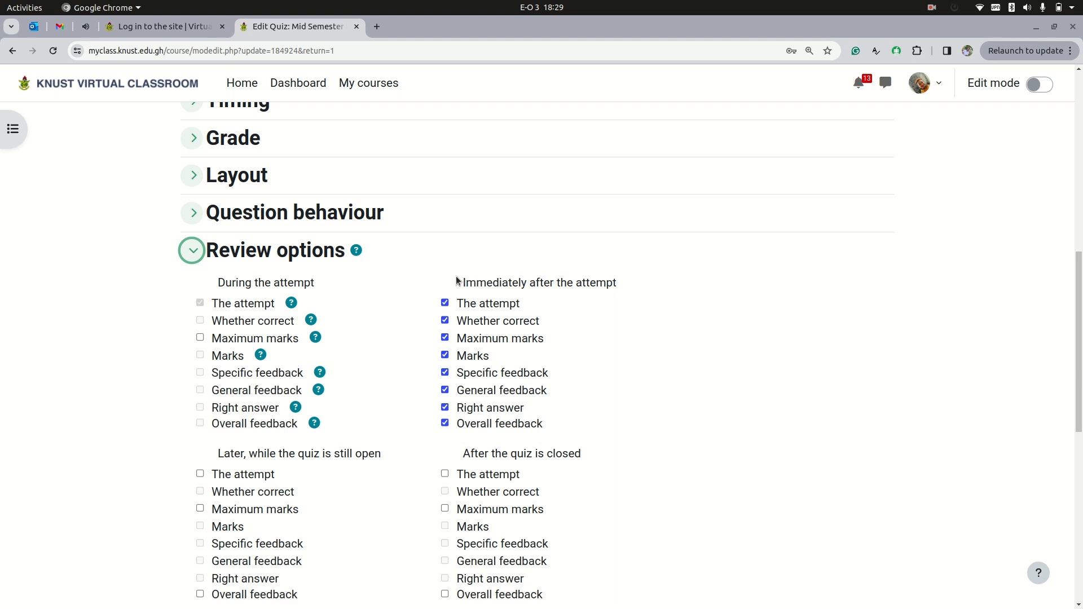
left_click_drag(459, 282, 611, 283)
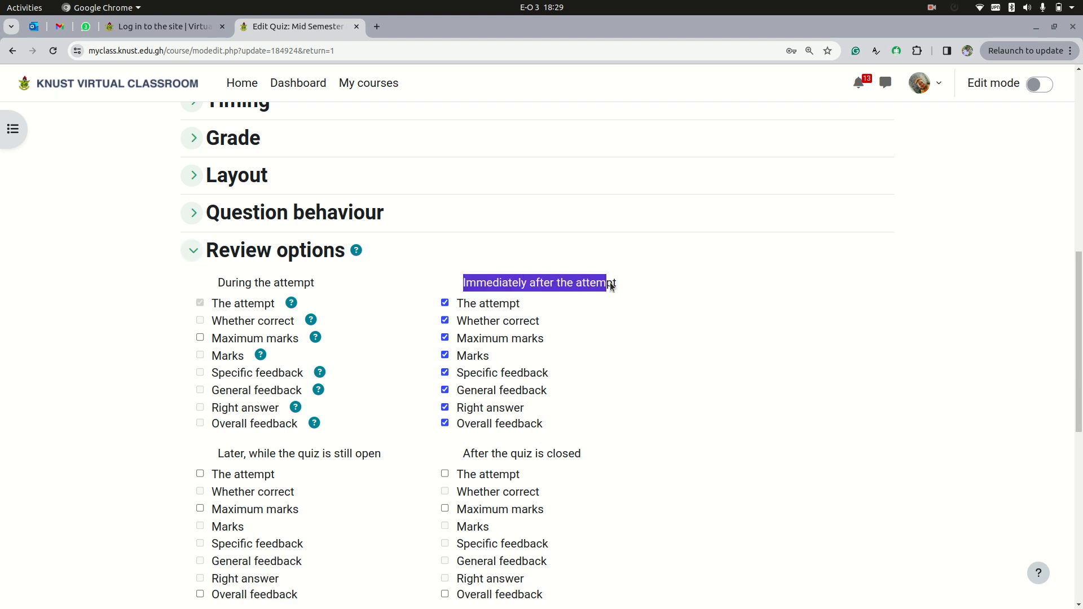
left_click(636, 300)
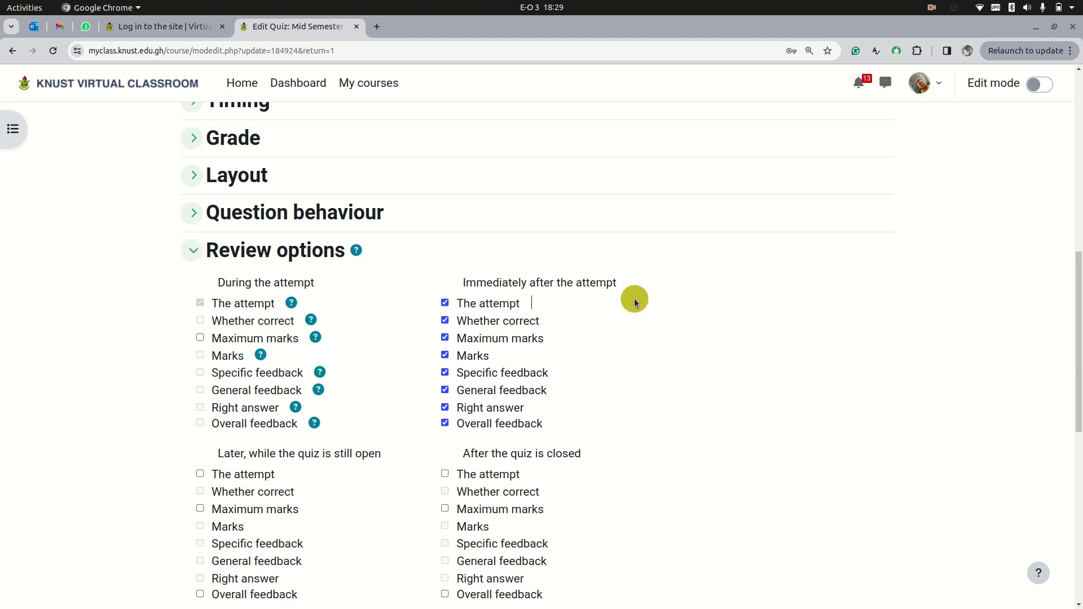
Disable The attempt and Maximum marks under Immediately after the attempt in the review options
left_click(445, 303)
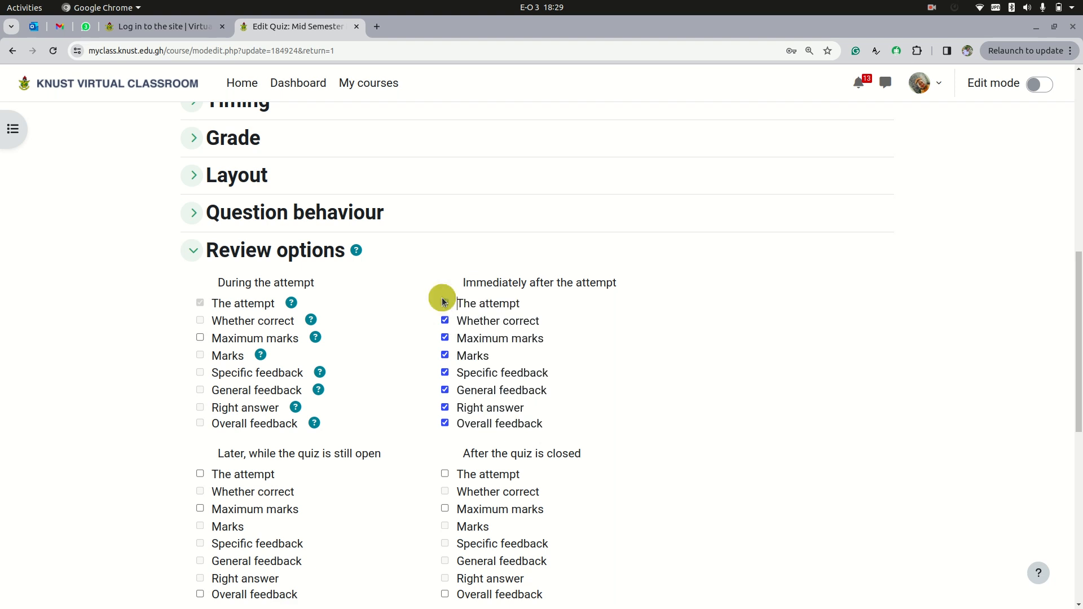
left_click(445, 338)
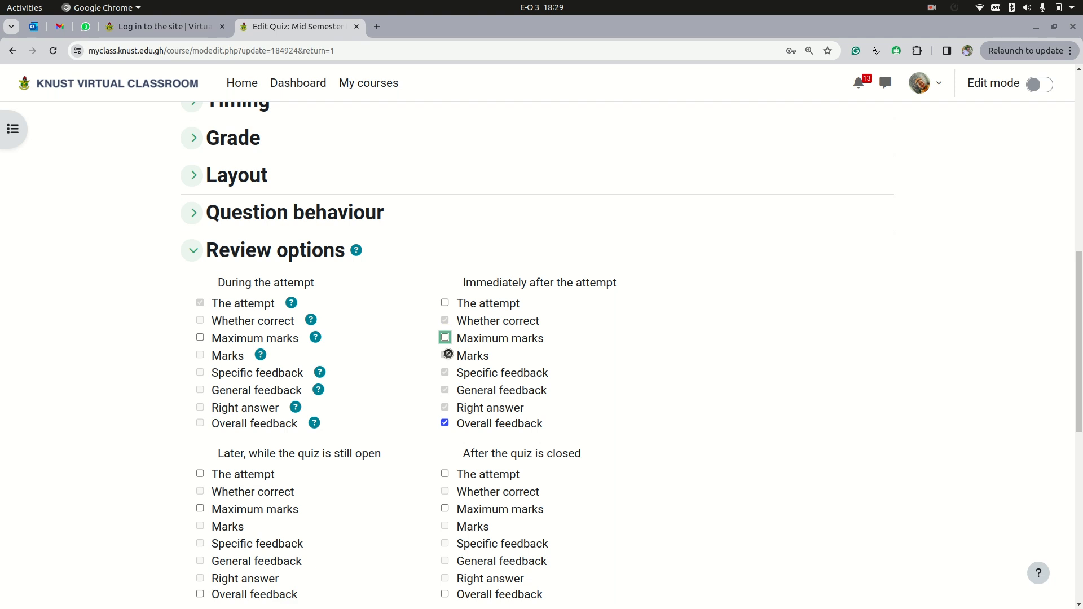
left_click(444, 424)
left_click(445, 424)
Expand the Overall feedback settings and enter "Excellent work done" as the feedback for the 100% grade boundary
scroll(561, 431, "up", 10)
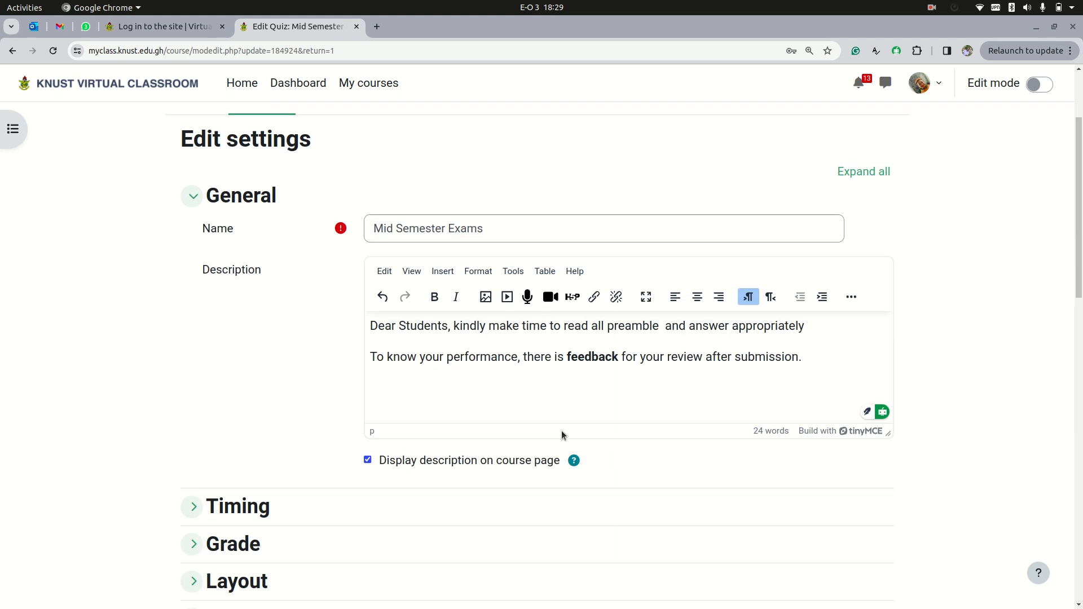
scroll(546, 344, "down", 4)
scroll(631, 461, "down", 8)
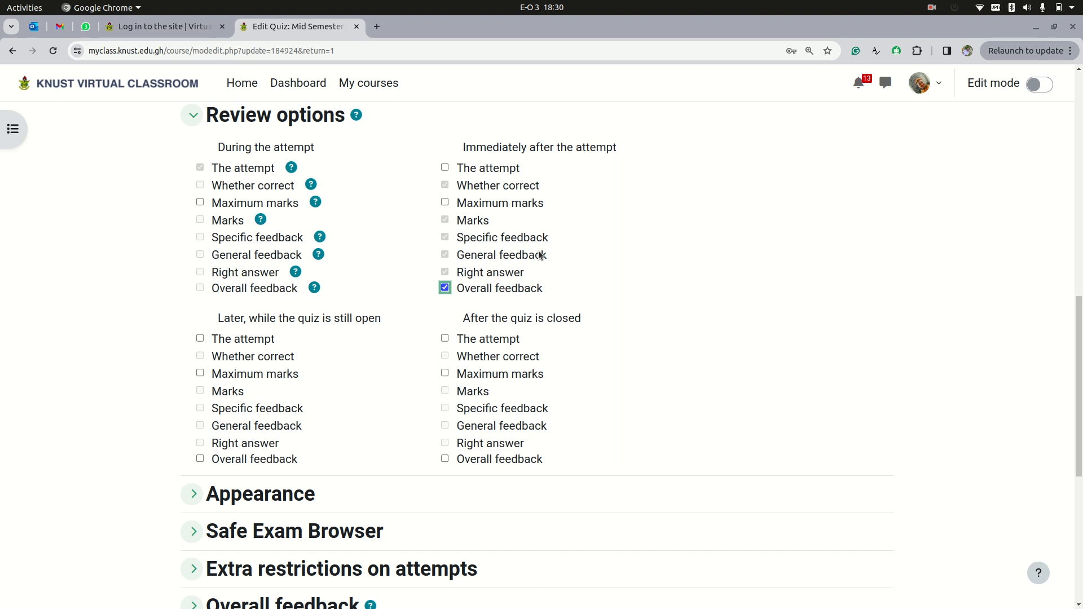
scroll(408, 358, "down", 5)
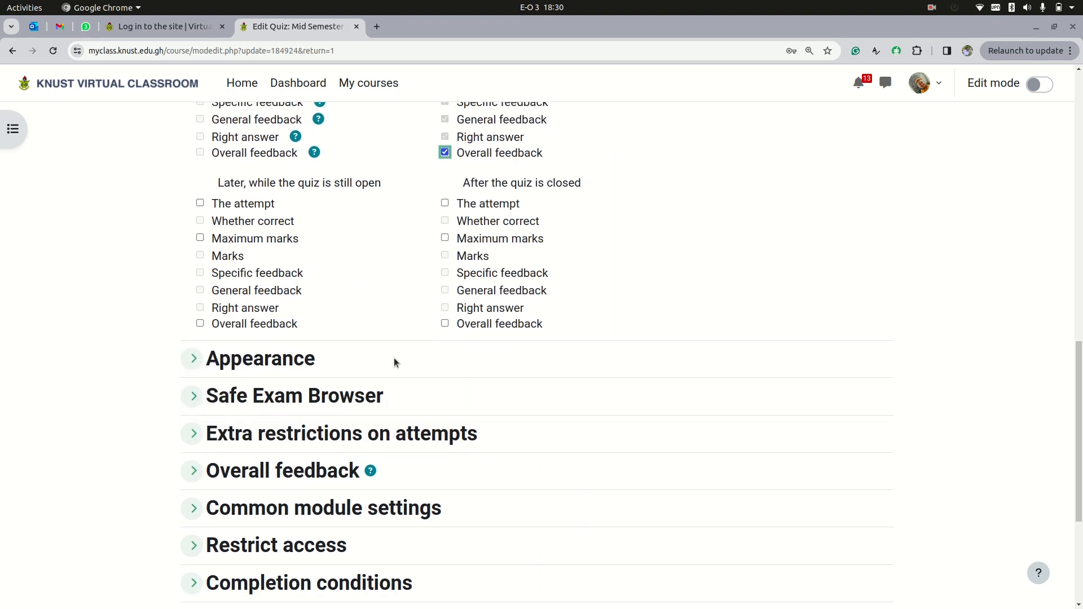
scroll(323, 387, "down", 5)
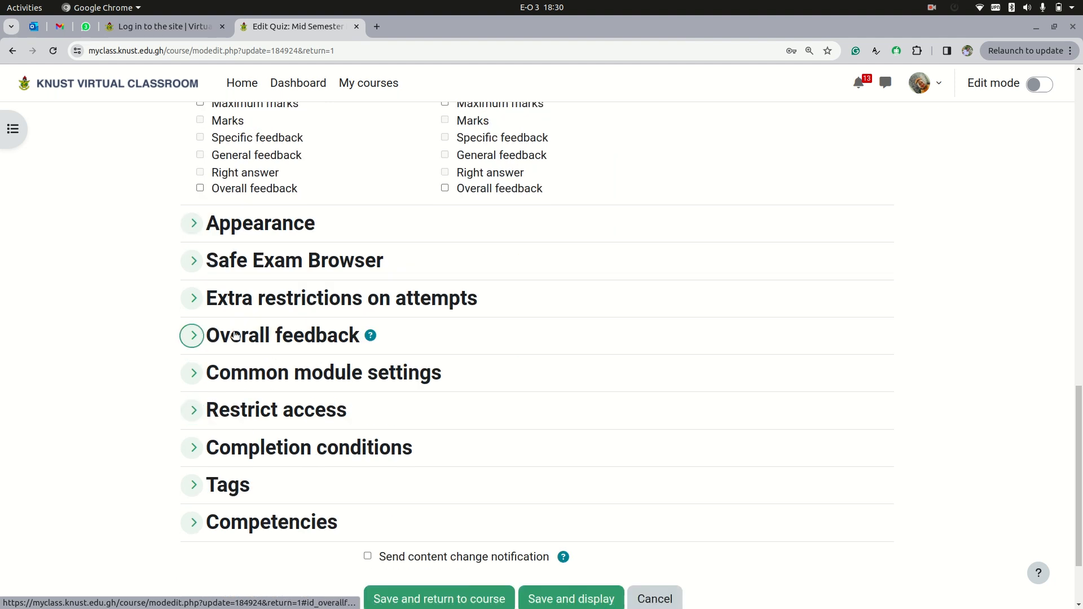
left_click(191, 337)
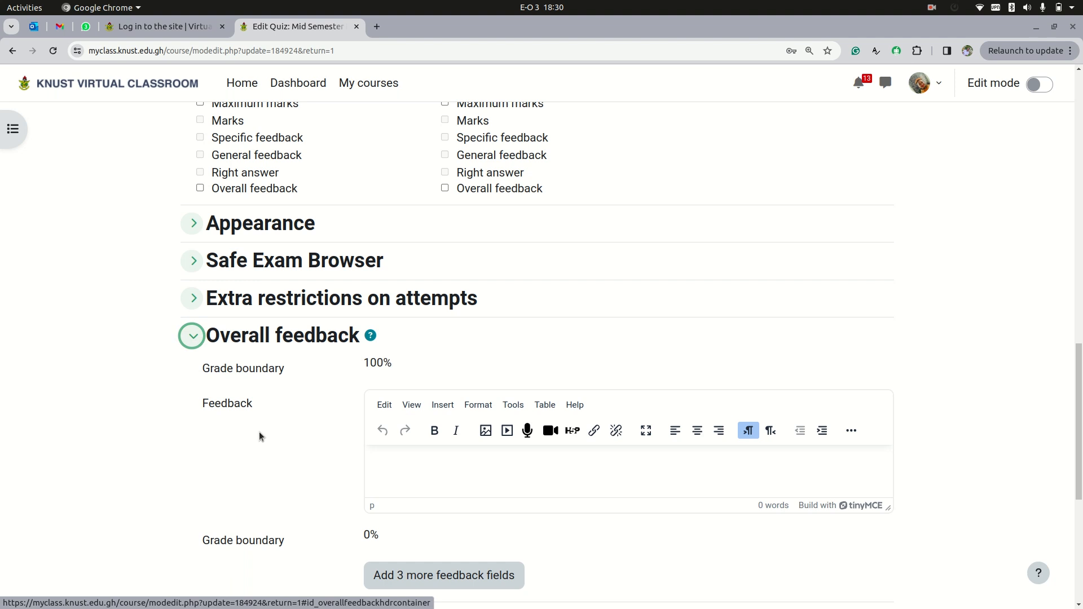
scroll(425, 477, "down", 5)
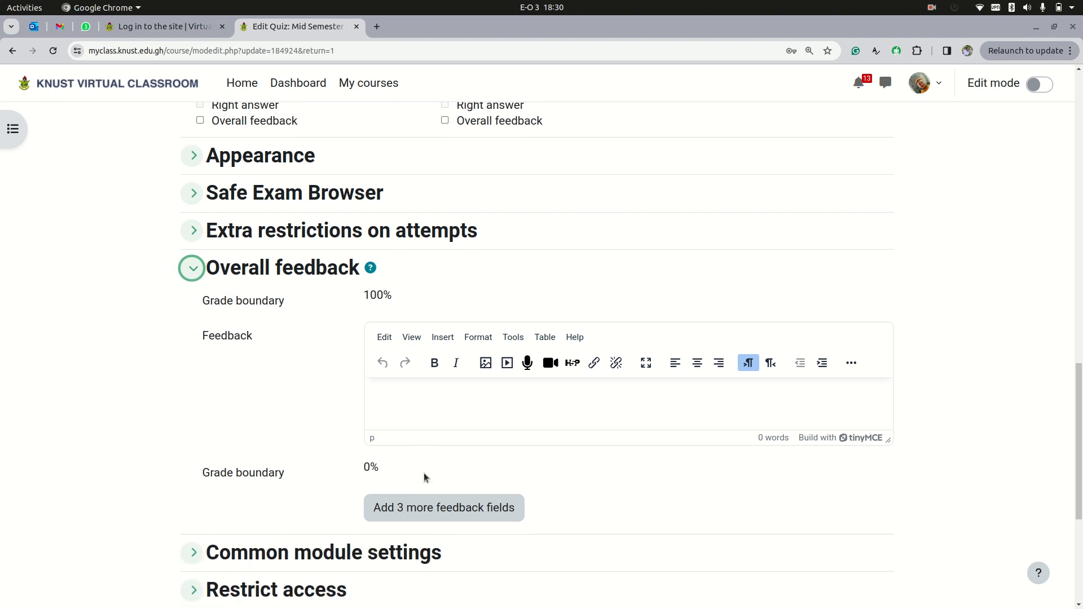
scroll(424, 473, "up", 3)
left_click(423, 397)
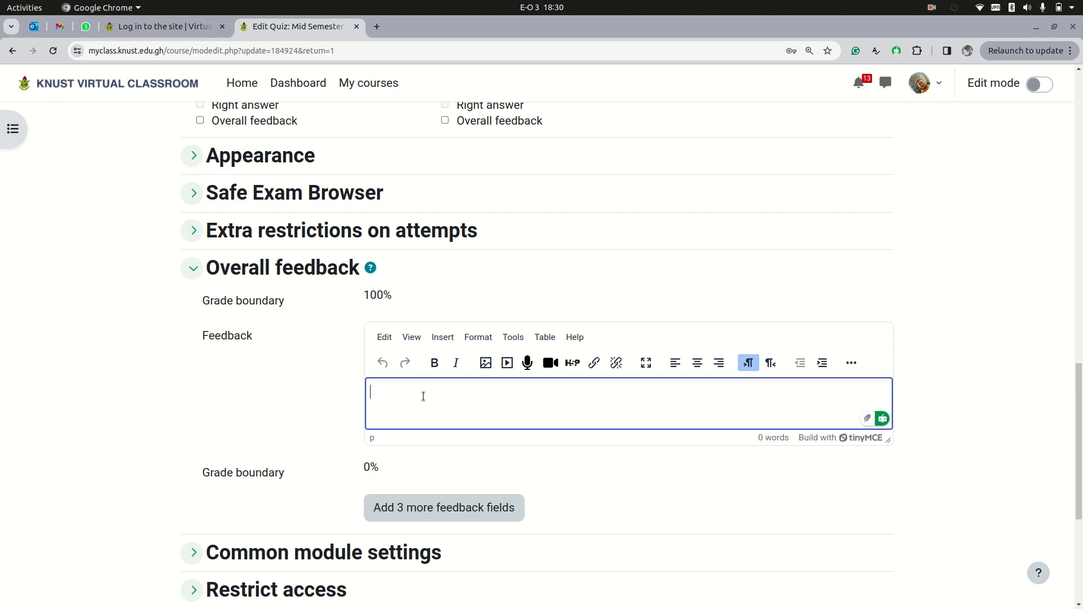
type("Excellen work done")
left_click(420, 392)
type("t")
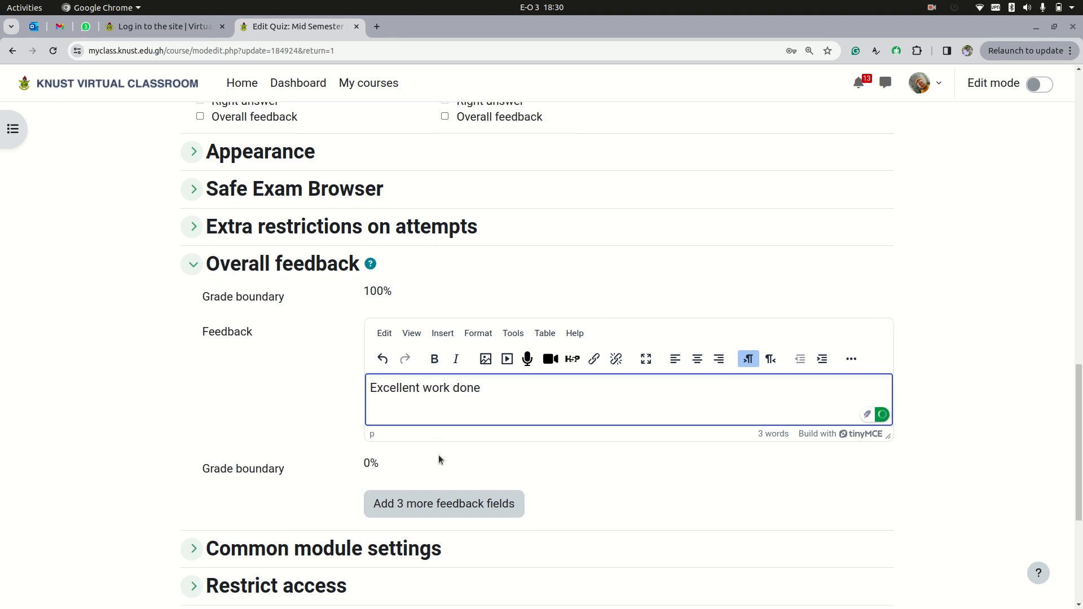
Add 3 more feedback fields to the overall feedback settings, keeping the first feedback text as "Excellent work done"
scroll(438, 454, "down", 3)
scroll(558, 261, "up", 2)
left_click(458, 443)
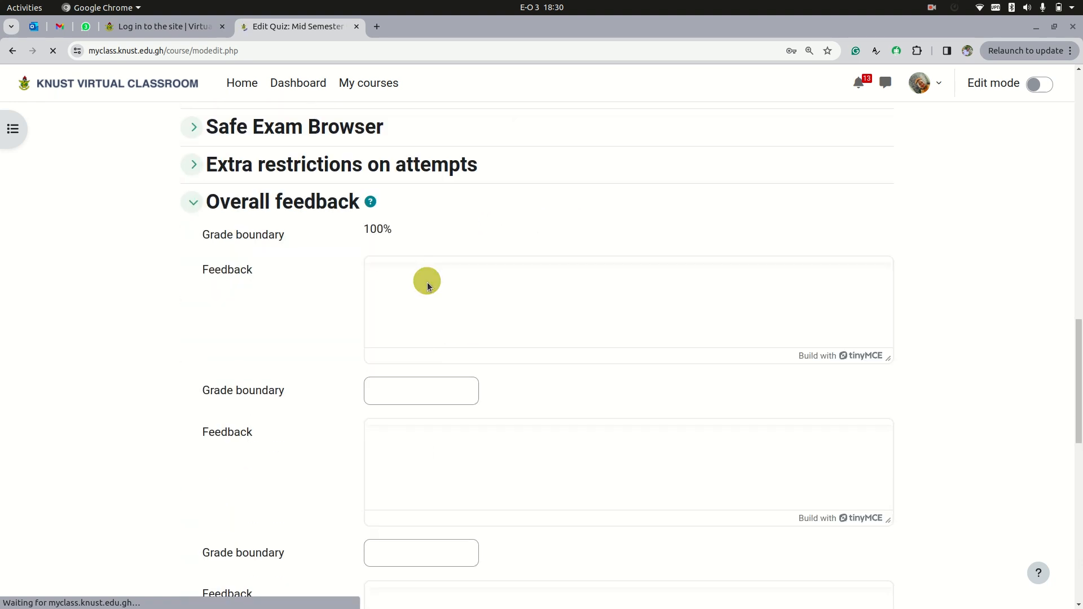
type("Excellent work done")
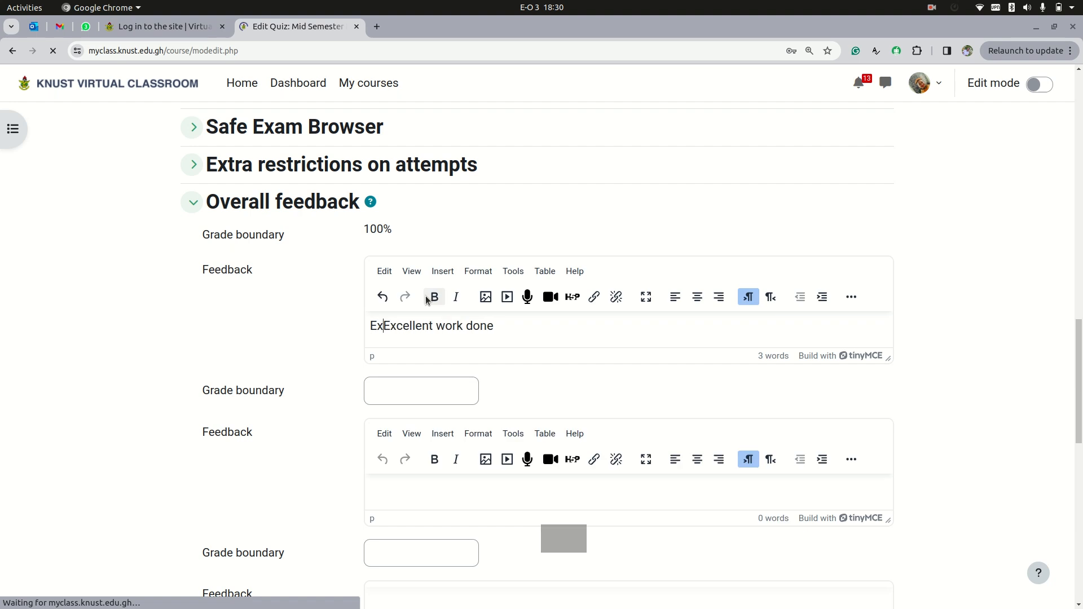
key("BackSpace")
key("BackSpace")
key("BackSpace")
key("BackSpace")
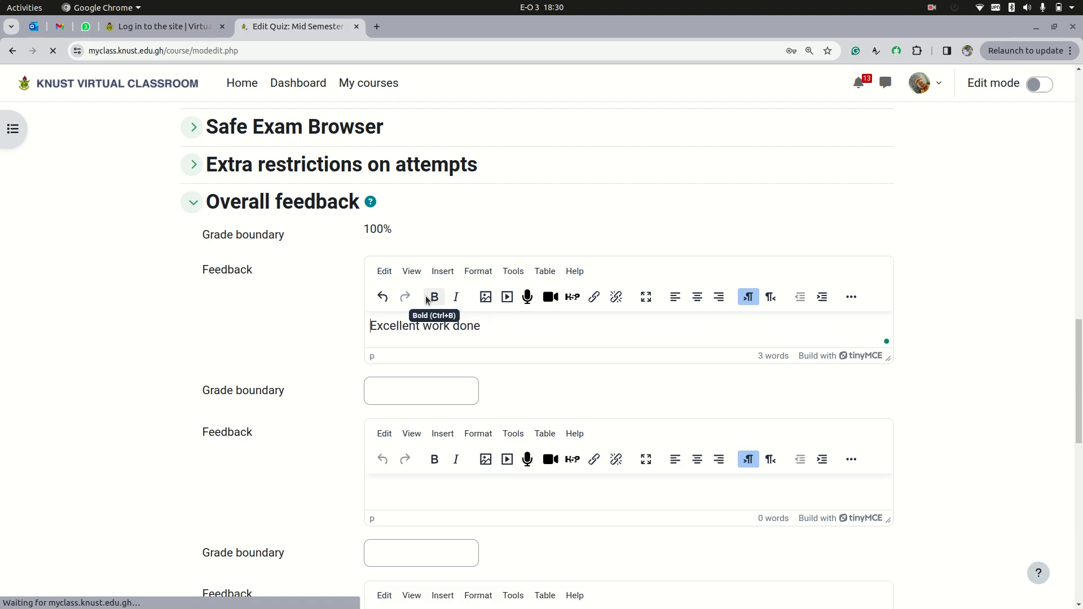
Set the second grade boundary to 75% with the feedback "Good work done, keep it up"
left_click(405, 389)
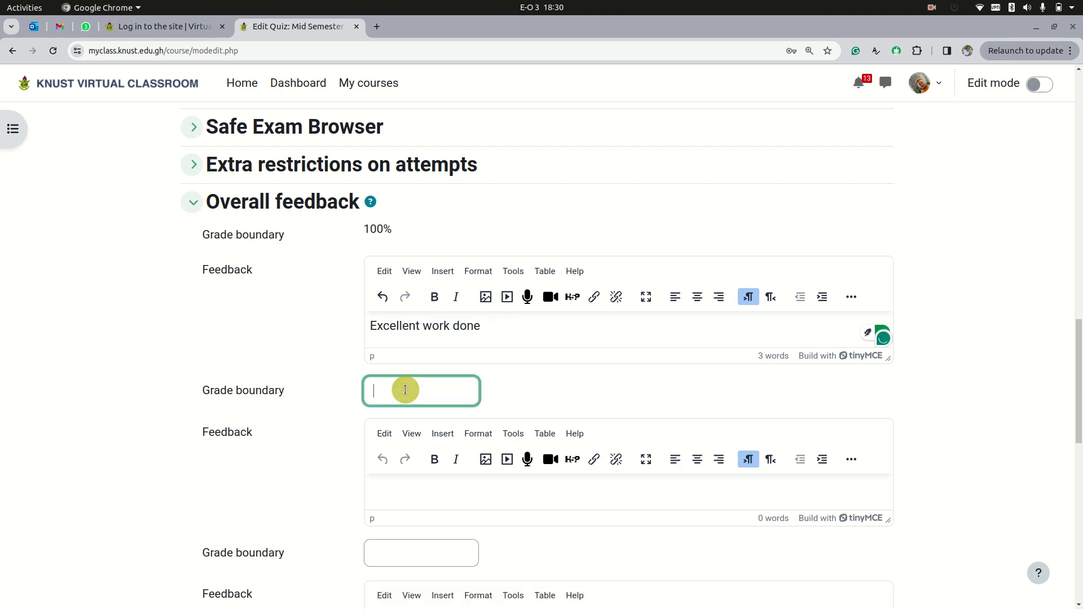
type("75%")
scroll(405, 389, "down", 2)
left_click(411, 421)
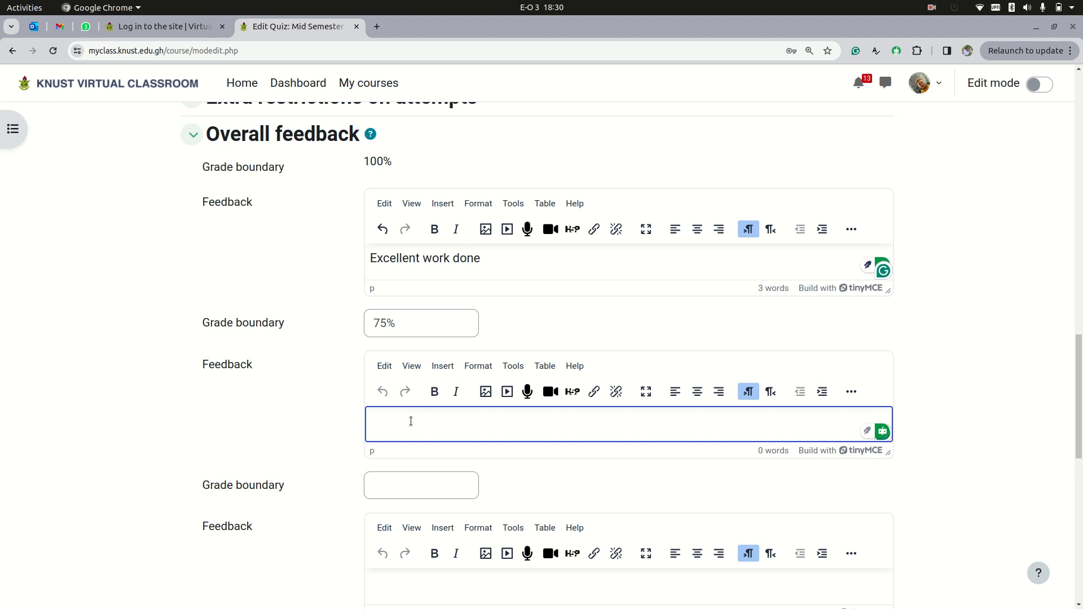
key("shift")
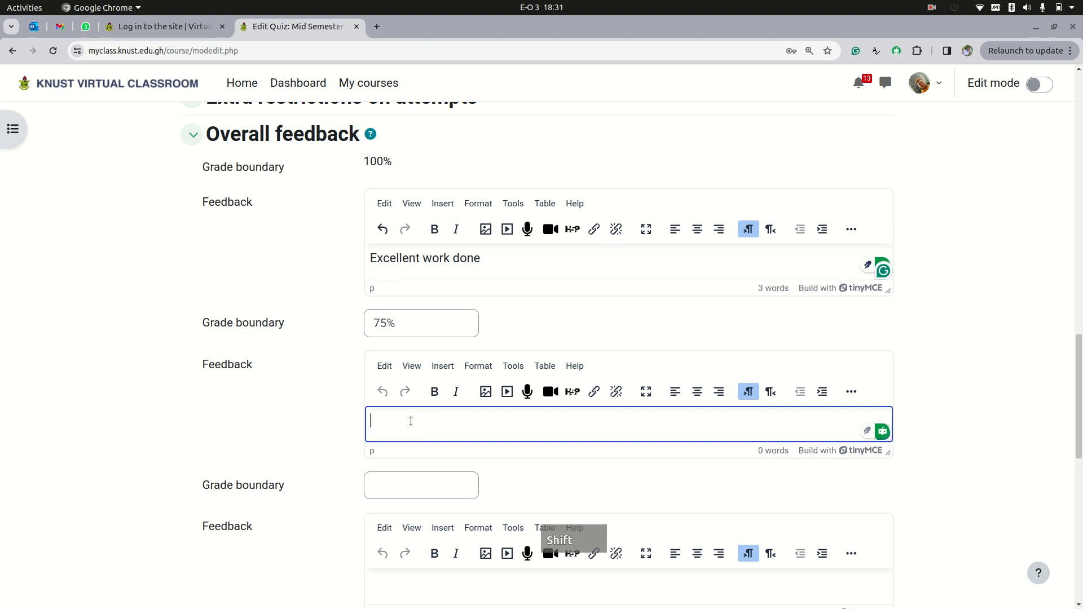
type("Good")
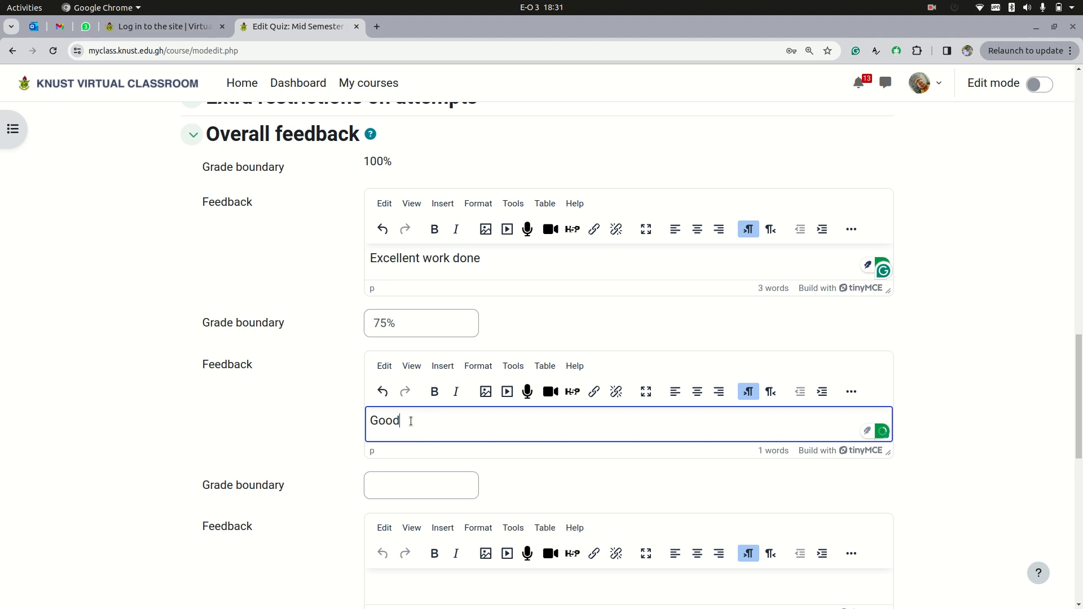
type(" workdone, keep it up")
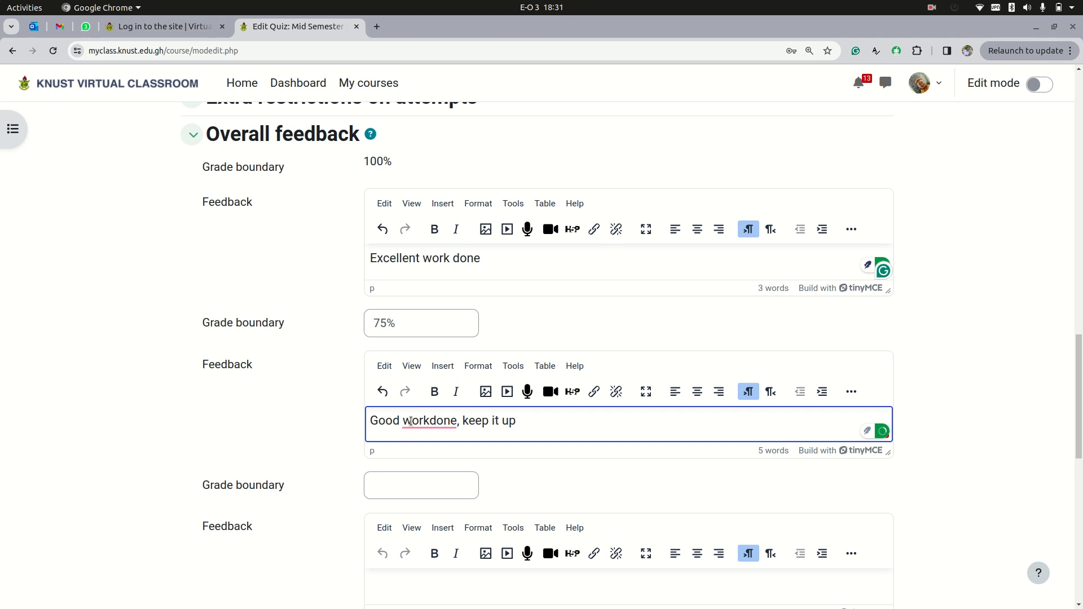
left_click(427, 421)
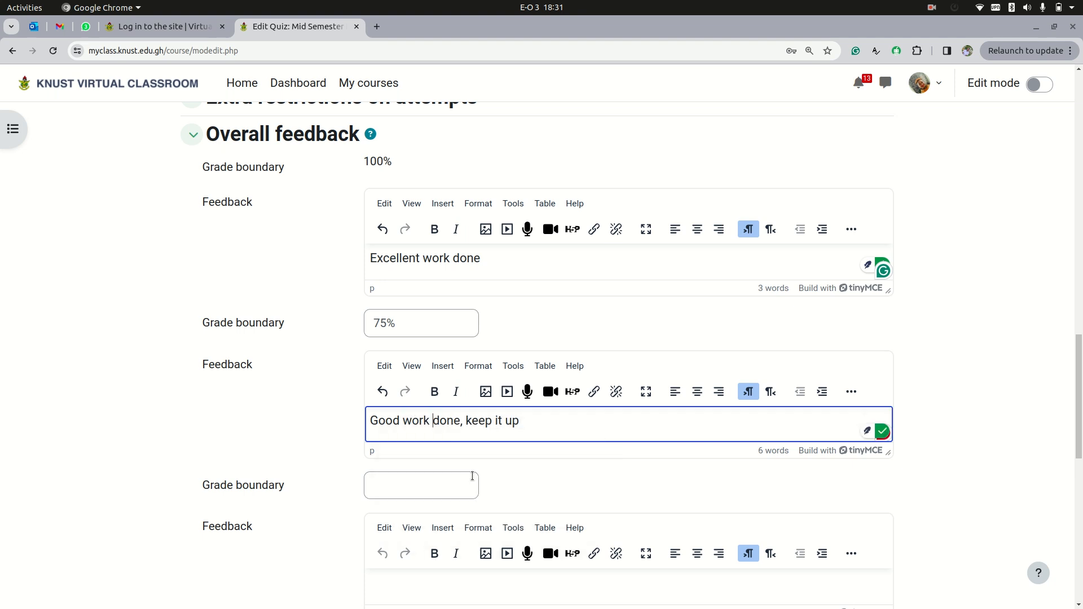
Set the third grade boundary to 50% with the feedback "Average performance, you did your best"
scroll(473, 488, "down", 1)
scroll(473, 488, "down", 2)
left_click(406, 349)
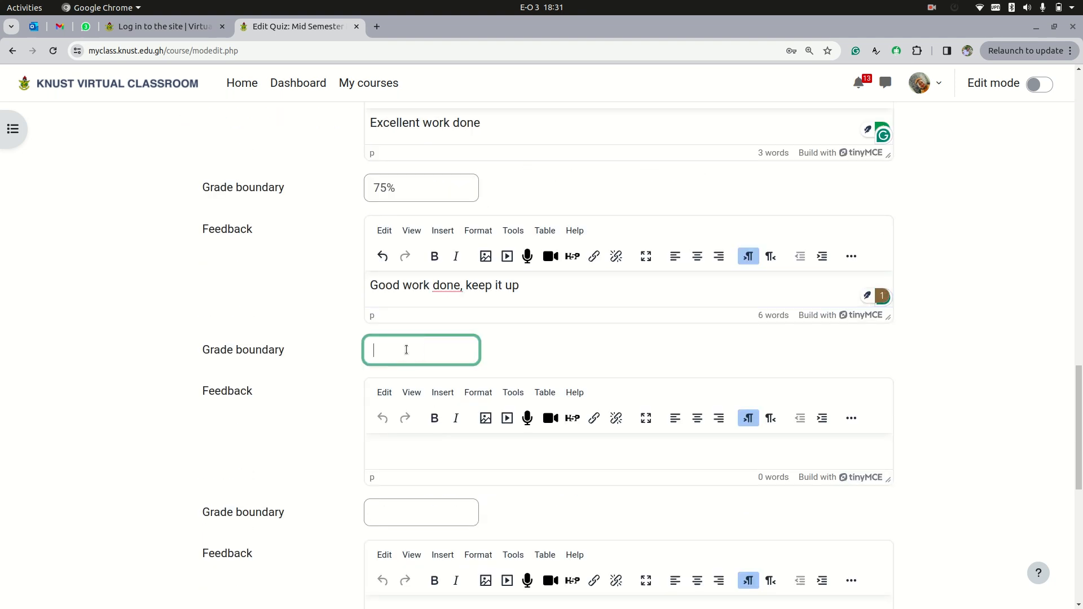
type("50%")
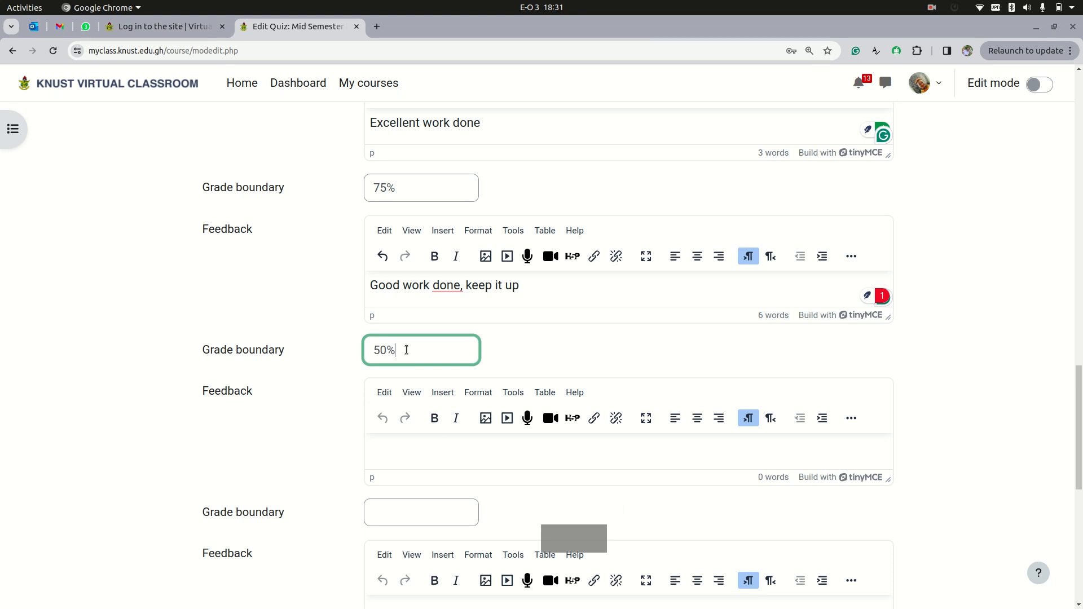
left_click(416, 451)
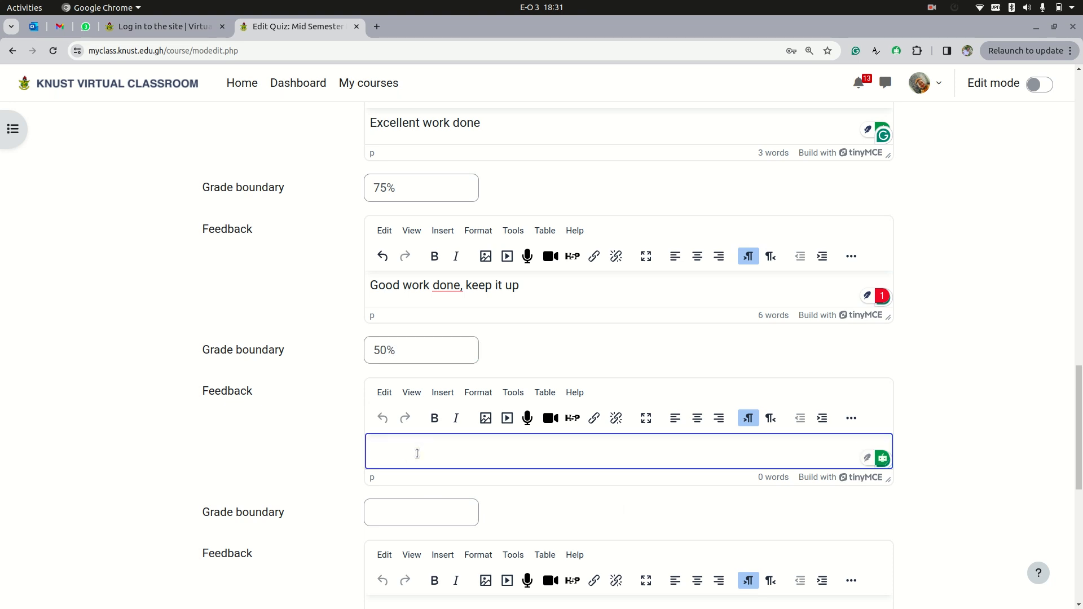
type("Average performanc")
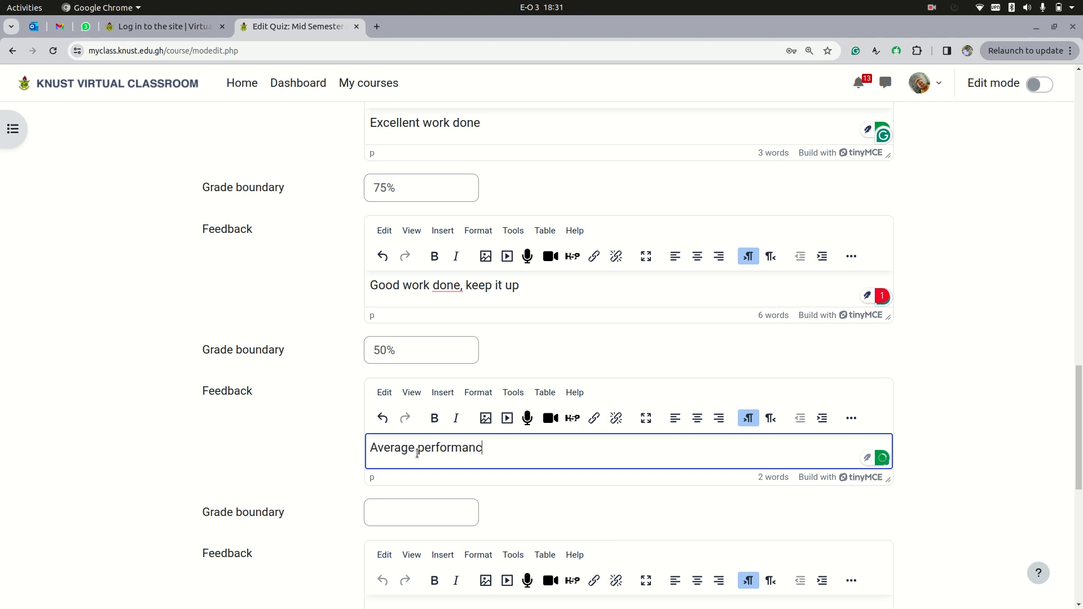
type("e, you did your best")
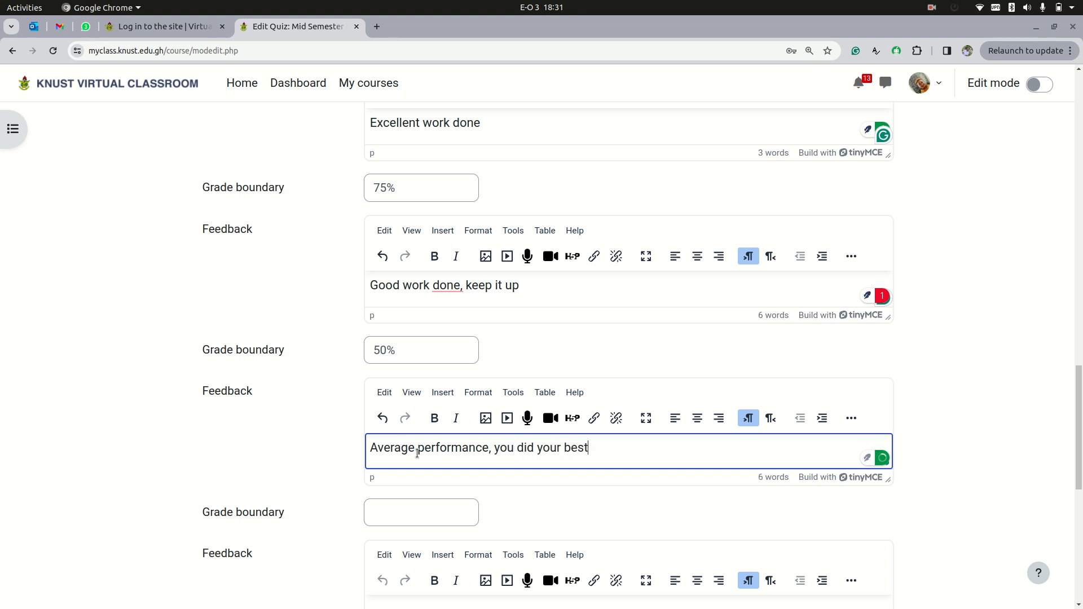
Set the fourth grade boundary to 20% with the feedback "That wasn't encouraging"
scroll(418, 453, "down", 3)
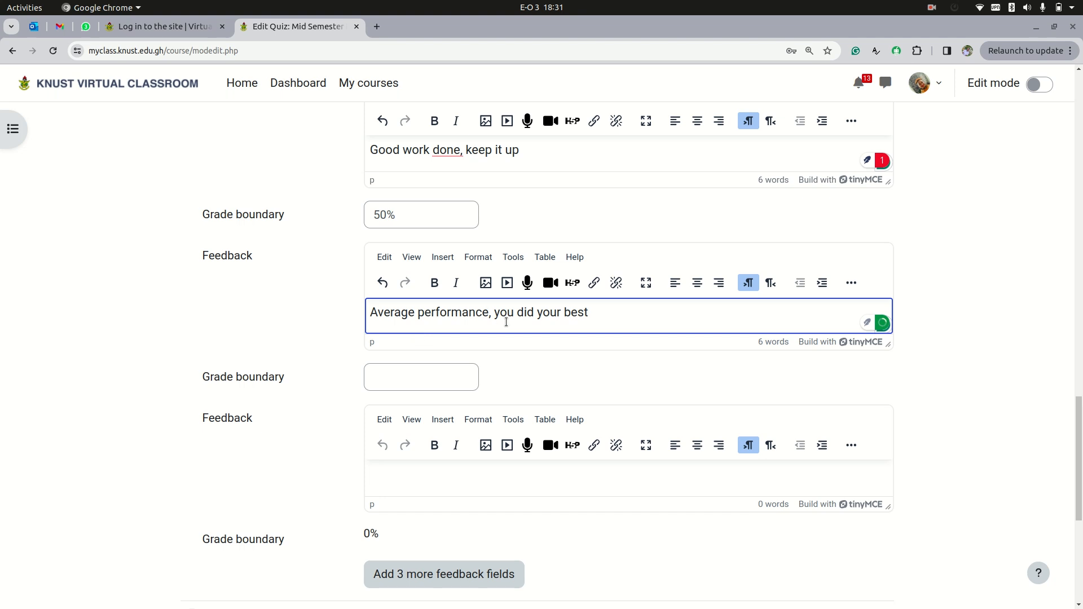
left_click(418, 381)
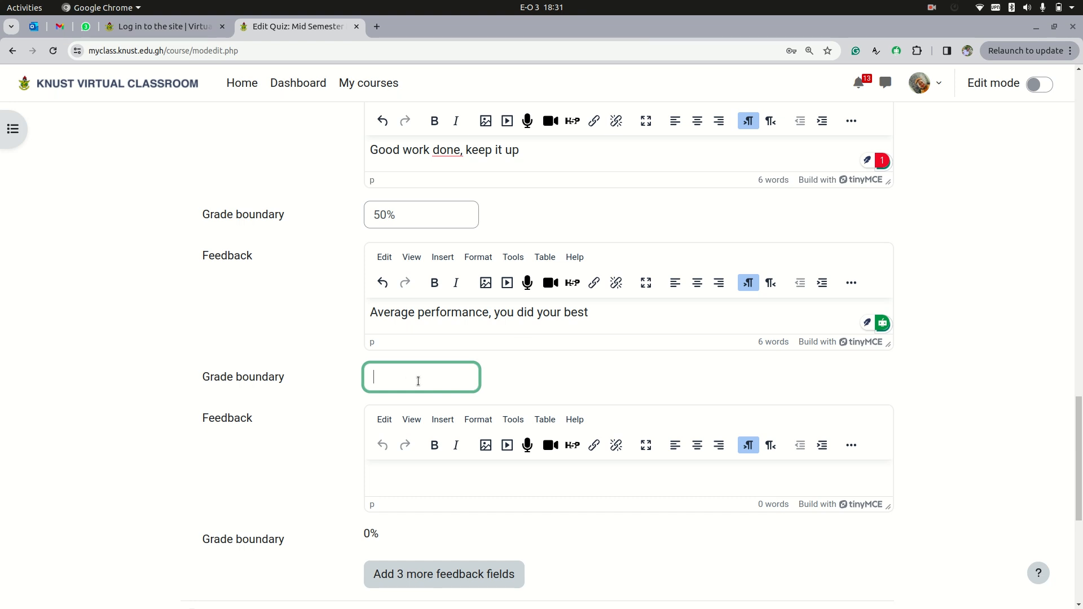
type("20%")
left_click(414, 477)
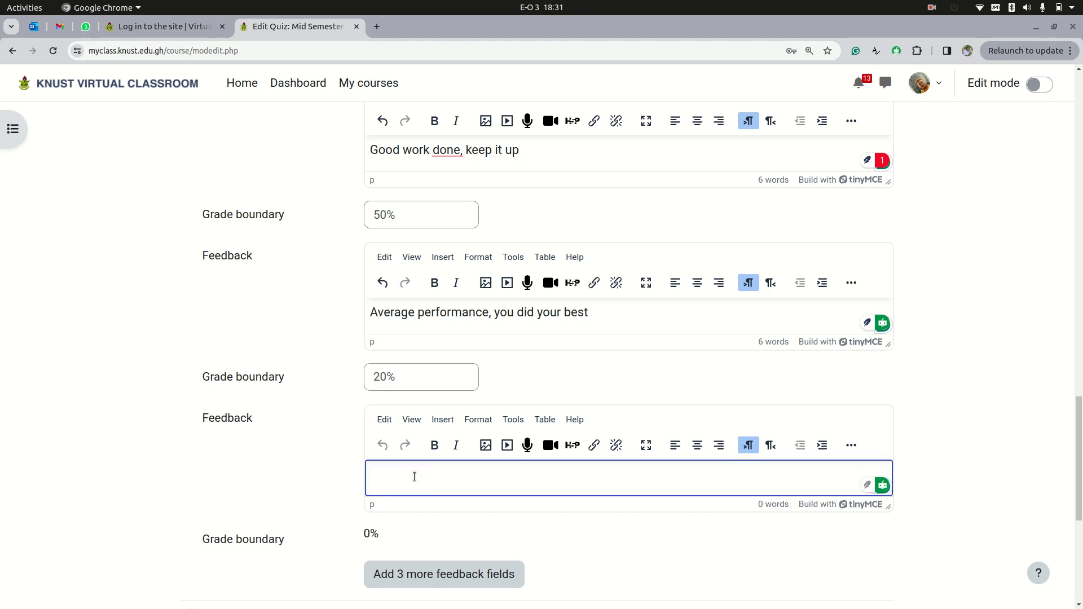
type("That wasn't encouraging")
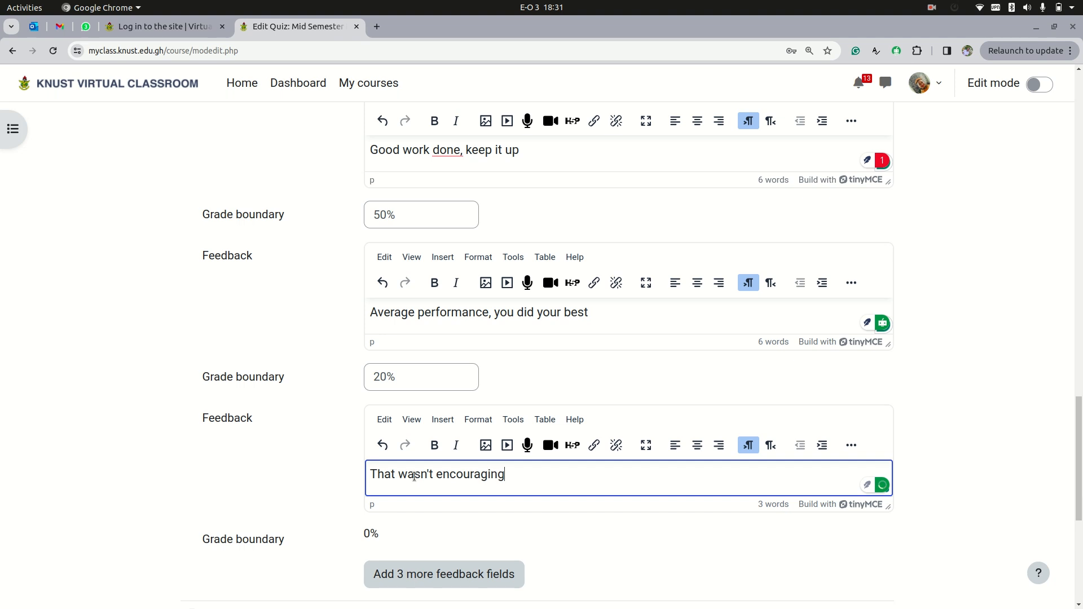
Extend the fourth feedback text to read "That wasn't encouraging, sit up please."
type(", sit up please.")
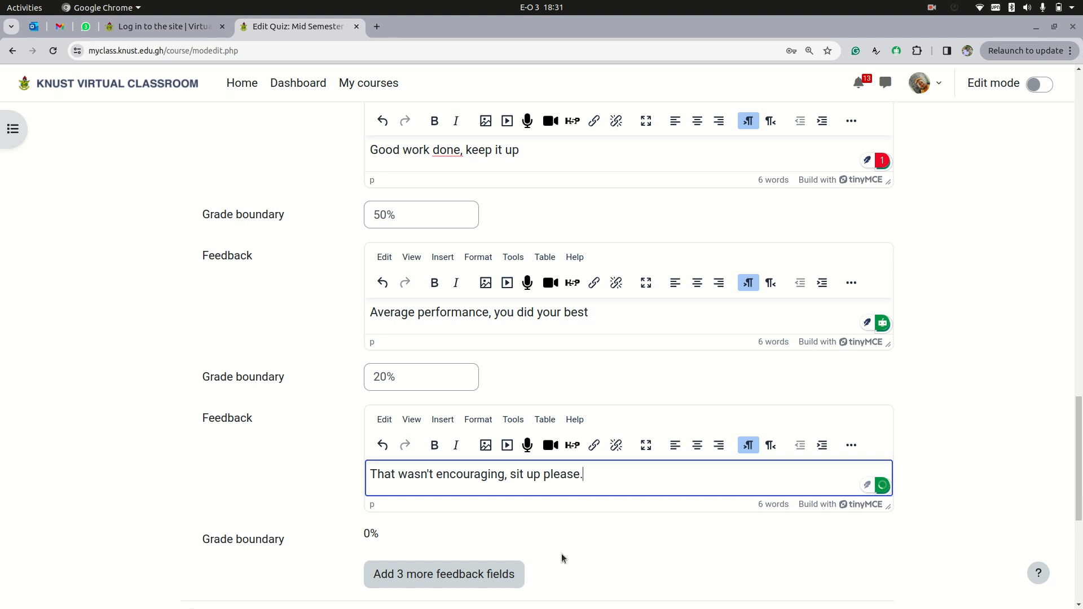
Clear and re-enable Overall feedback for the period immediately after the attempt in the review options
scroll(496, 471, "down", 5)
scroll(477, 444, "up", 15)
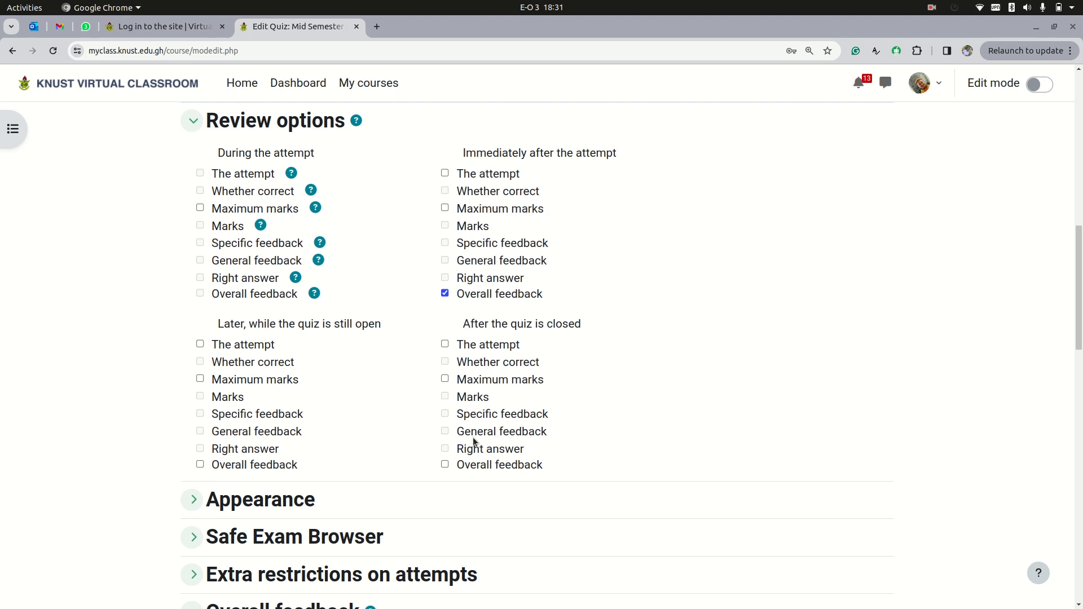
scroll(448, 364, "up", 2)
left_click(445, 359)
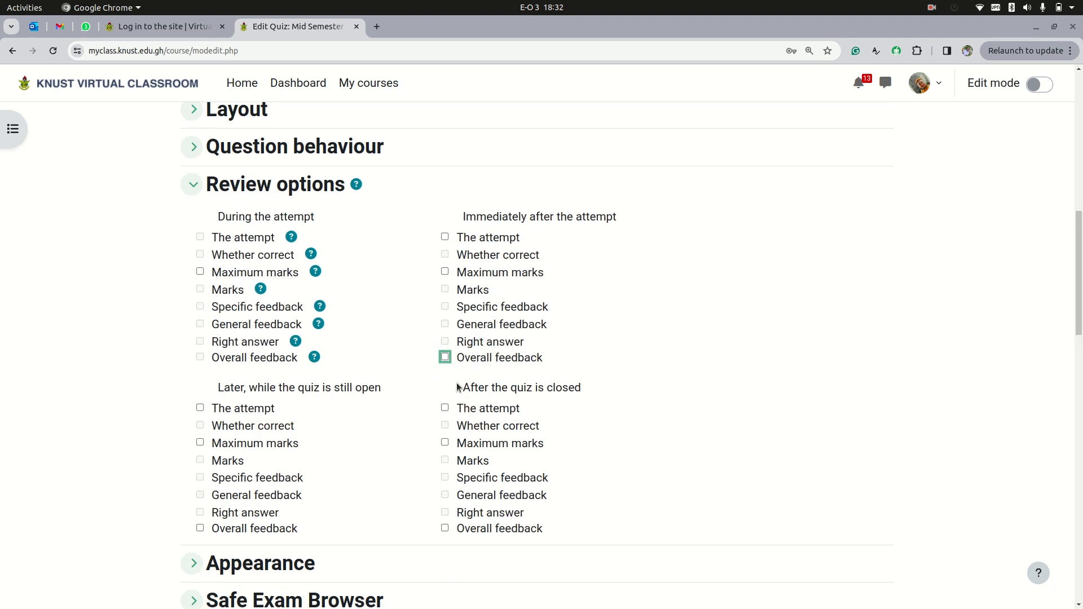
left_click(445, 357)
Replace the comma after "encouraging" with a semicolon in the fourth feedback text, using the writing suggestion
scroll(507, 460, "down", 15)
scroll(508, 460, "down", 5)
mouse_move(466, 276)
left_click(474, 299)
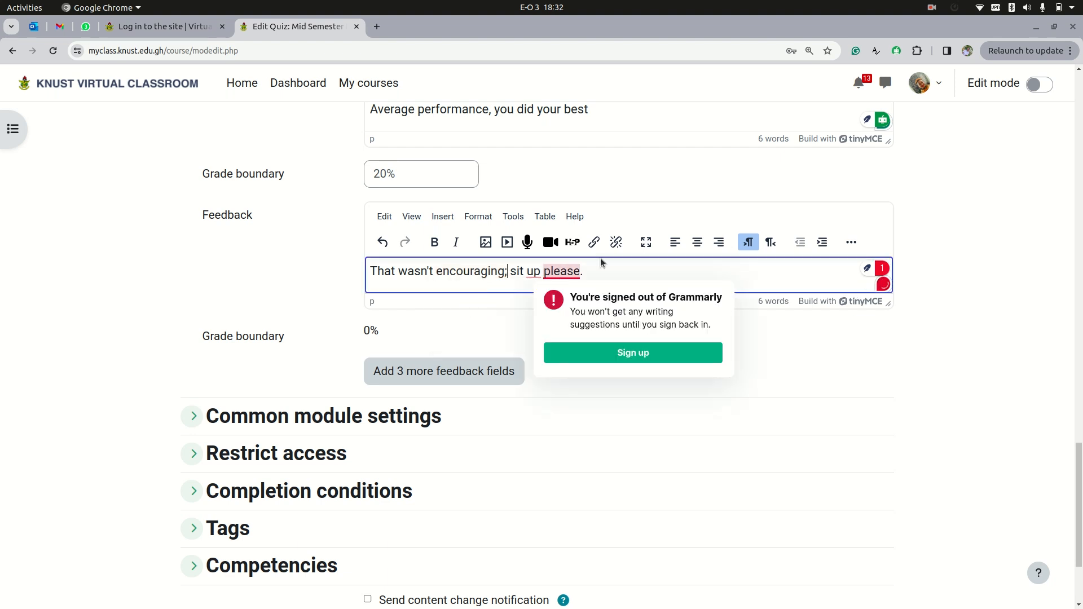
left_click(585, 271)
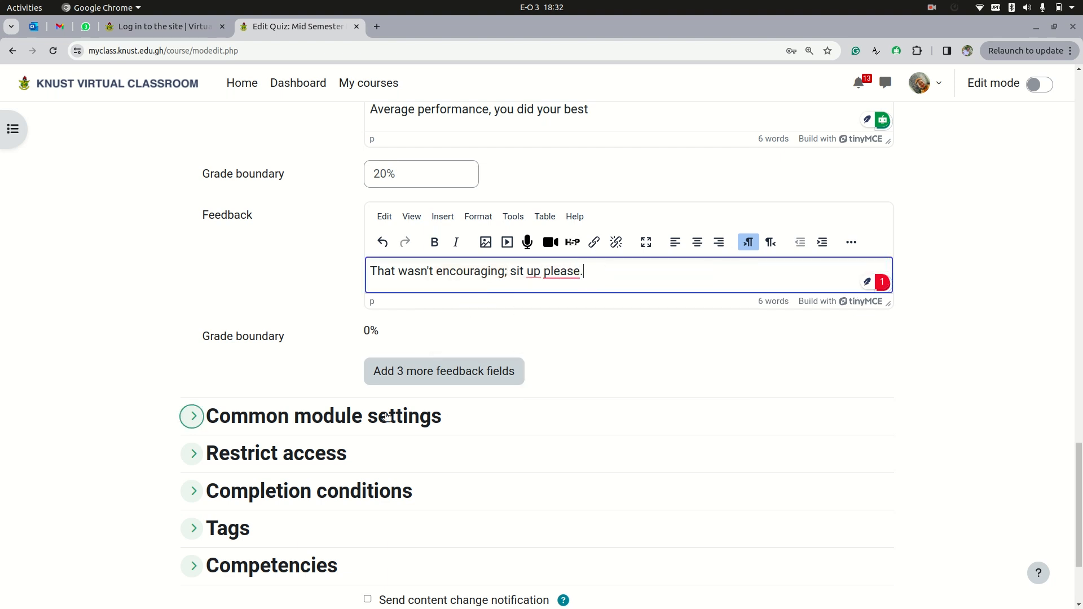
scroll(363, 432, "down", 2)
left_click(198, 323)
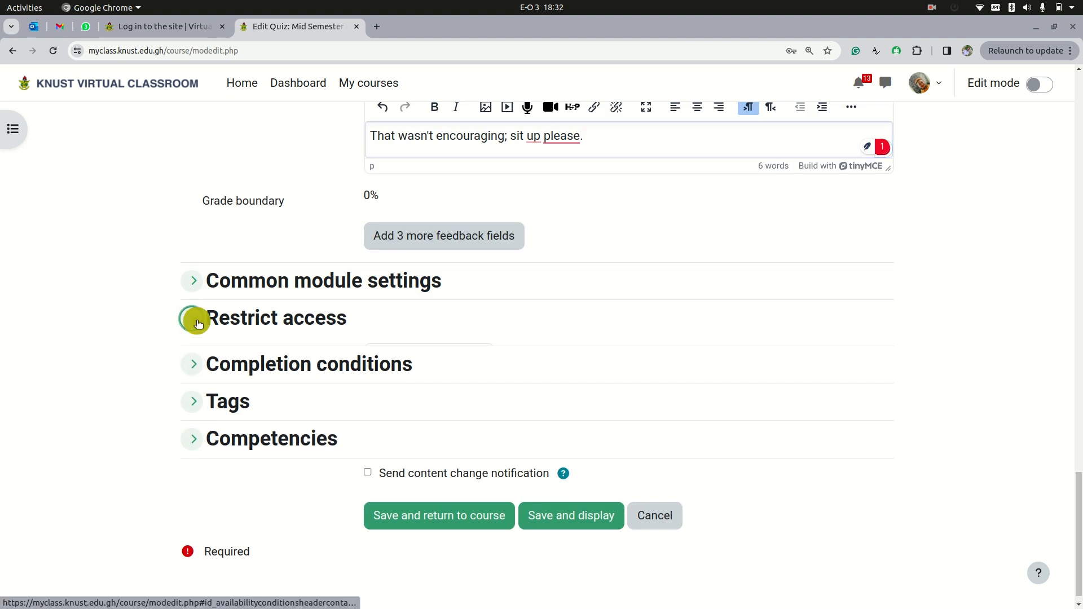
left_click(197, 321)
Reveal the quiz's required password in the extra restrictions on attempts
scroll(241, 344, "up", 9)
scroll(242, 348, "up", 4)
left_click(194, 368)
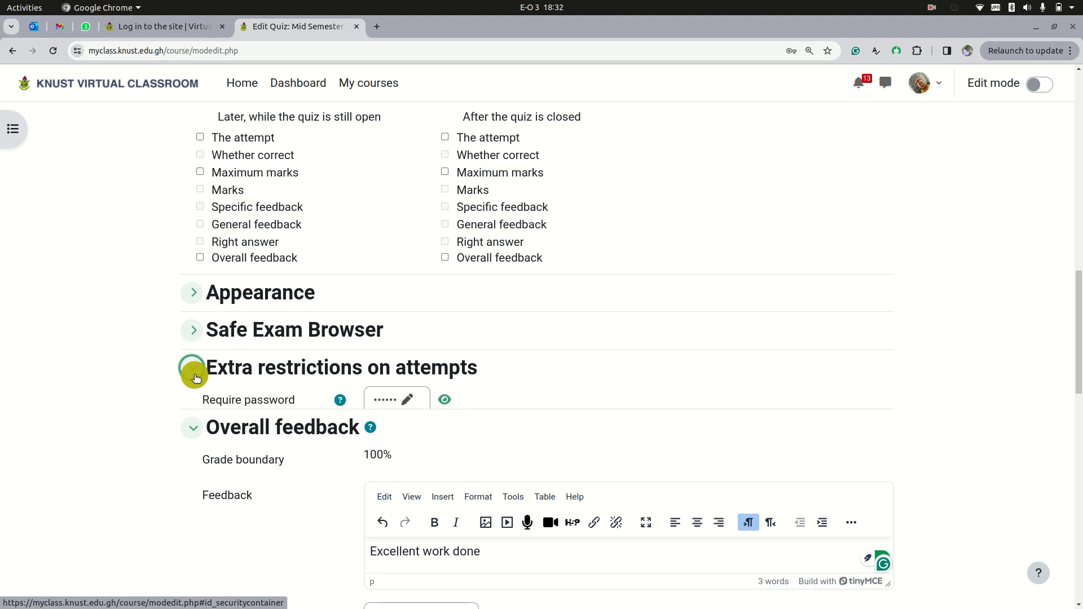
left_click(448, 401)
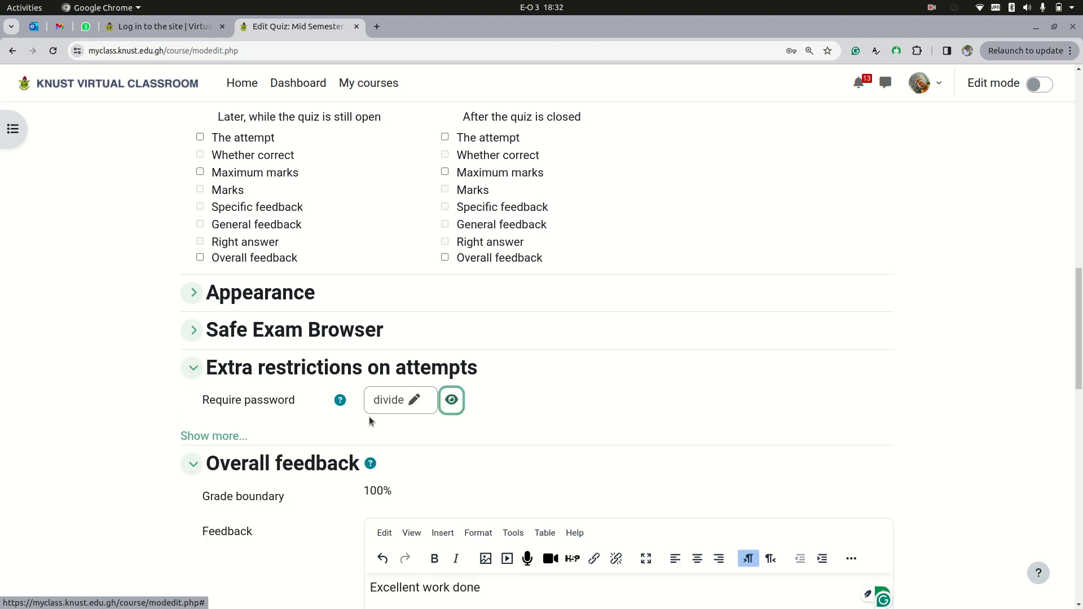
Save the quiz settings and display the Mid Semester Exams quiz
scroll(406, 449, "down", 6)
scroll(452, 407, "down", 11)
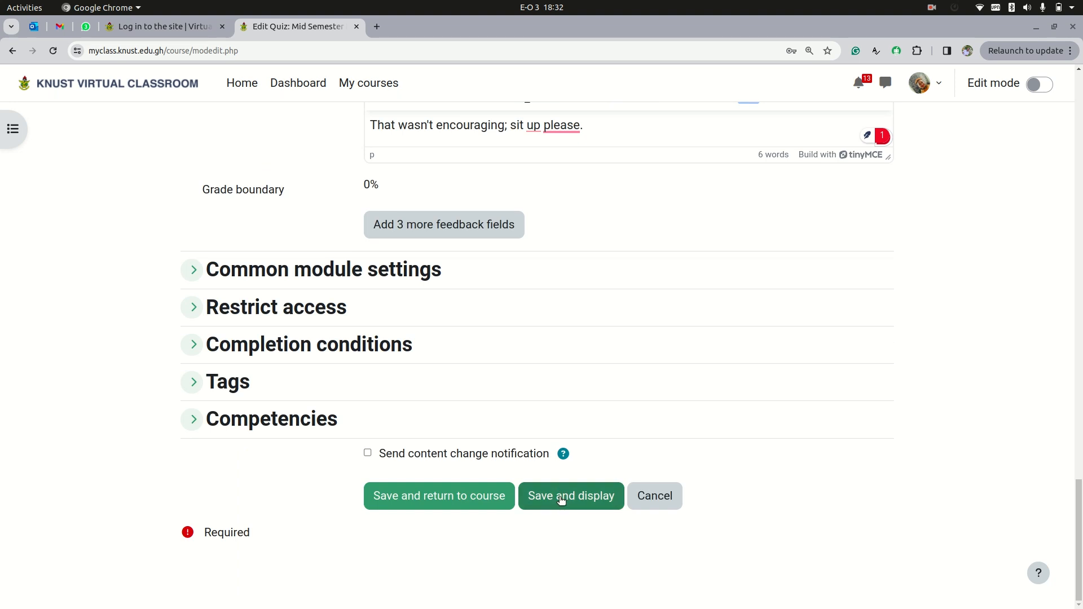
left_click(561, 499)
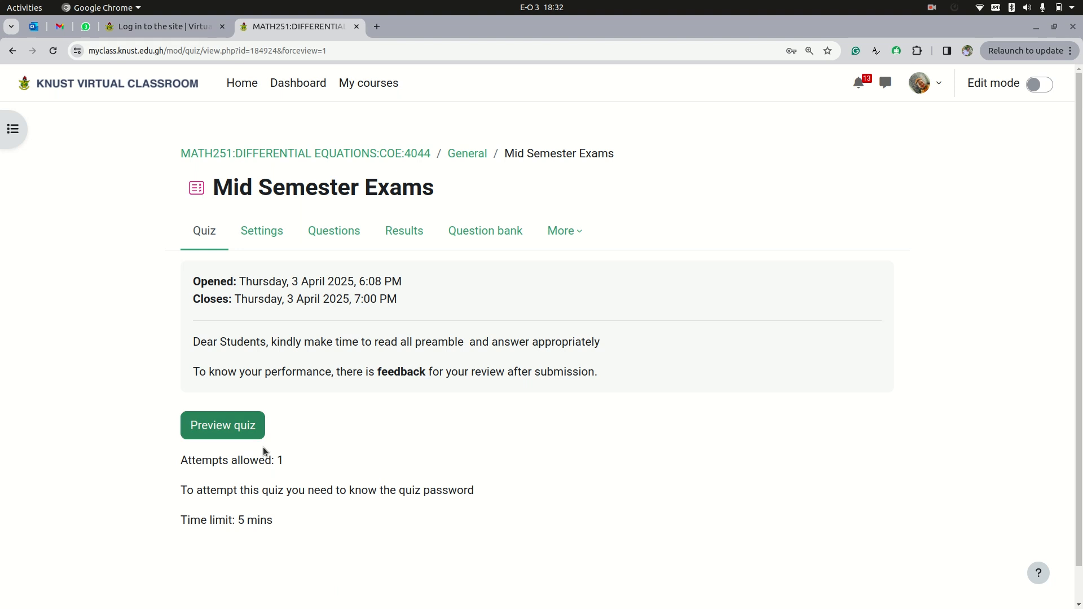
Start a timed preview attempt of the Mid Semester Exams quiz
scroll(270, 454, "down", 1)
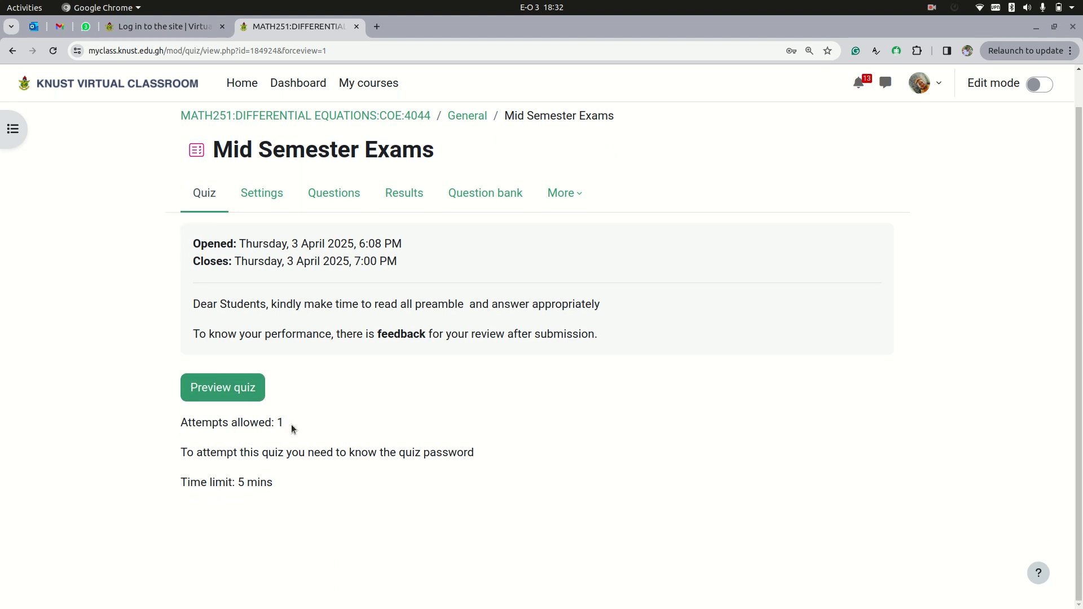
left_click(239, 389)
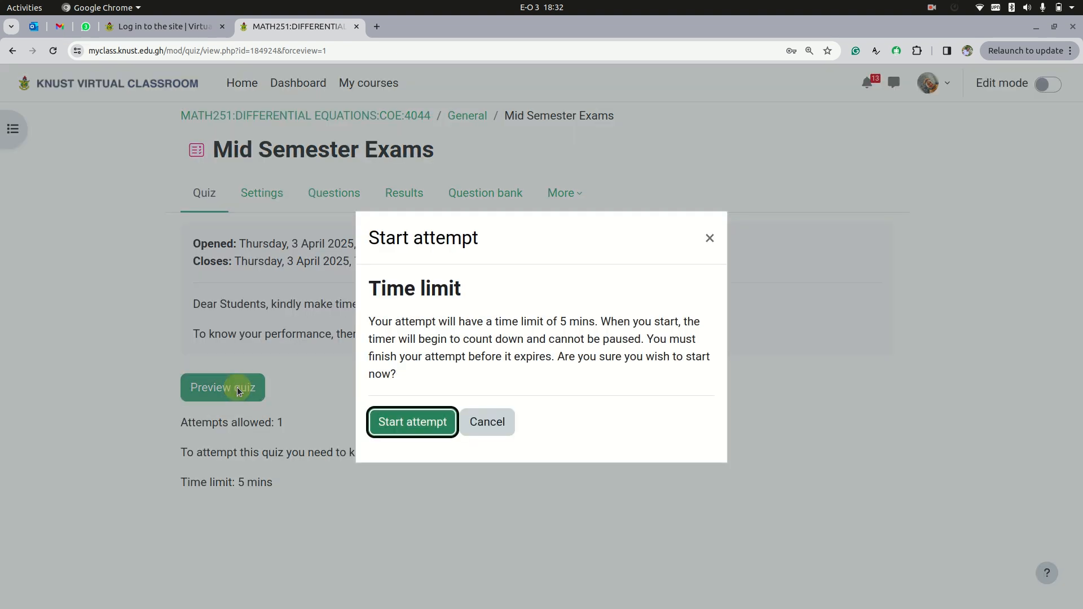
left_click(407, 423)
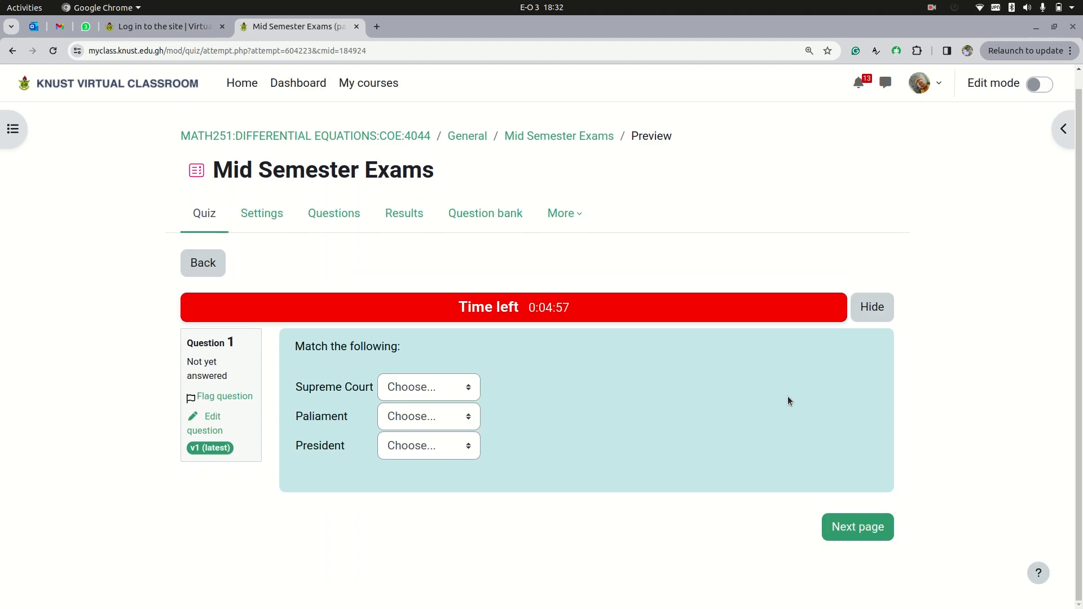
Match Supreme Court with Judiciary, Paliament with Legislature and President with Head of State, and continue to question 2
left_click(472, 390)
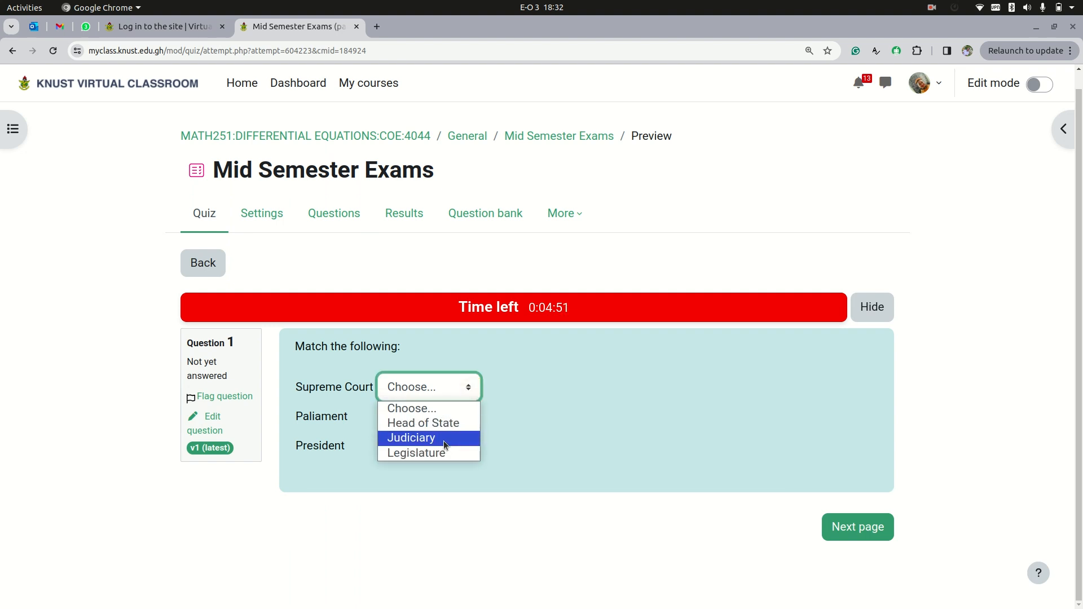
left_click(444, 441)
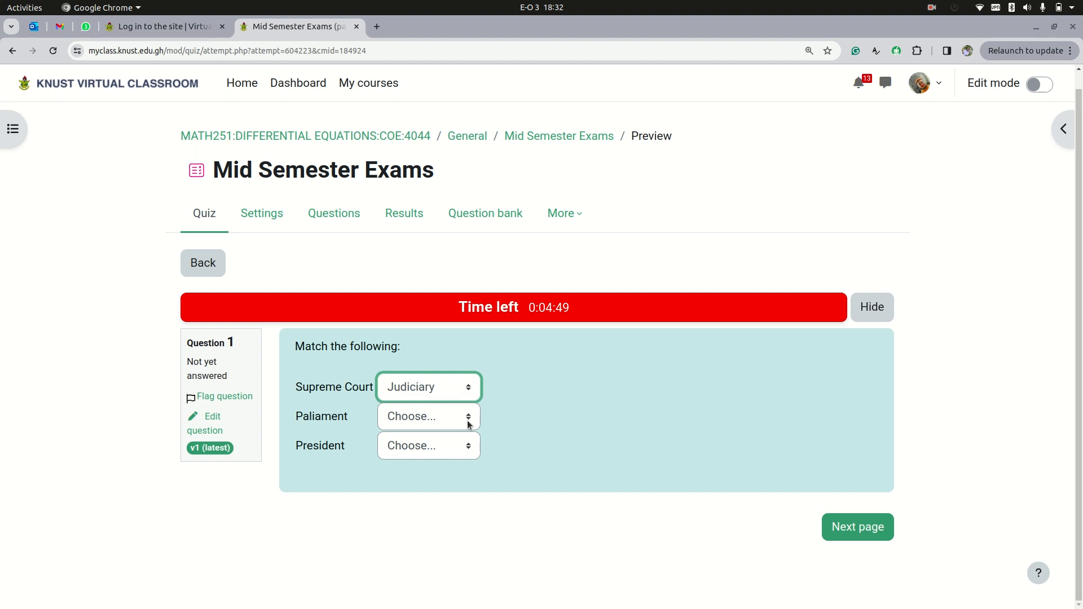
left_click(469, 423)
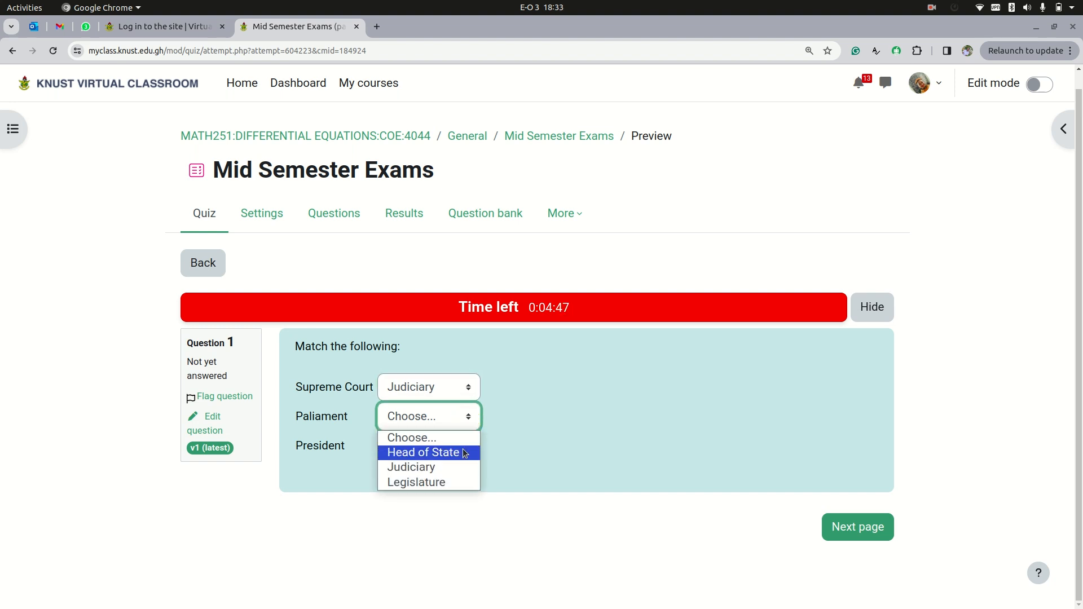
left_click(448, 483)
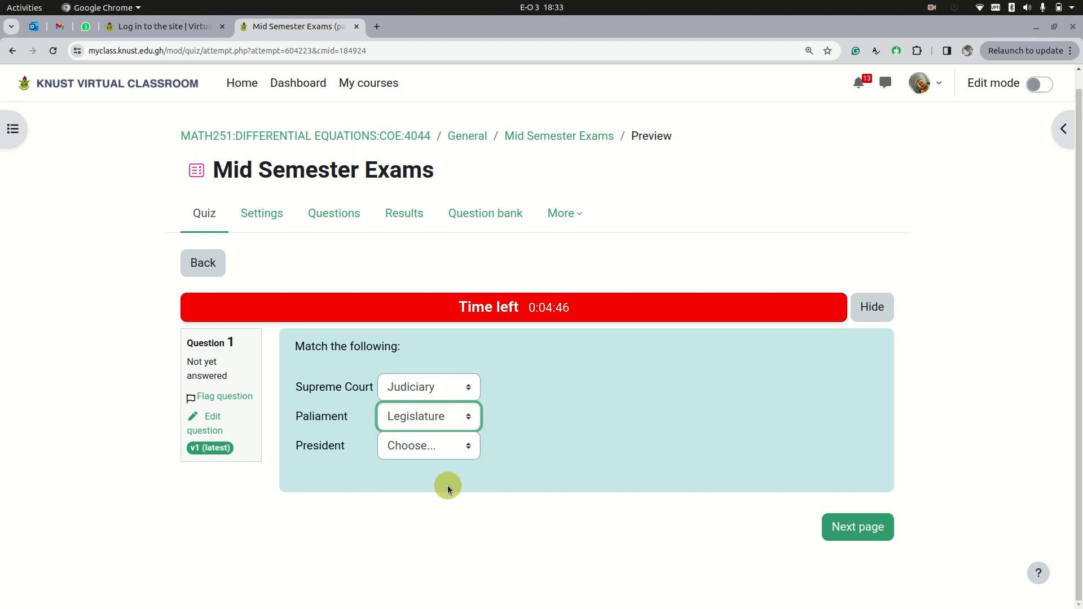
left_click(455, 450)
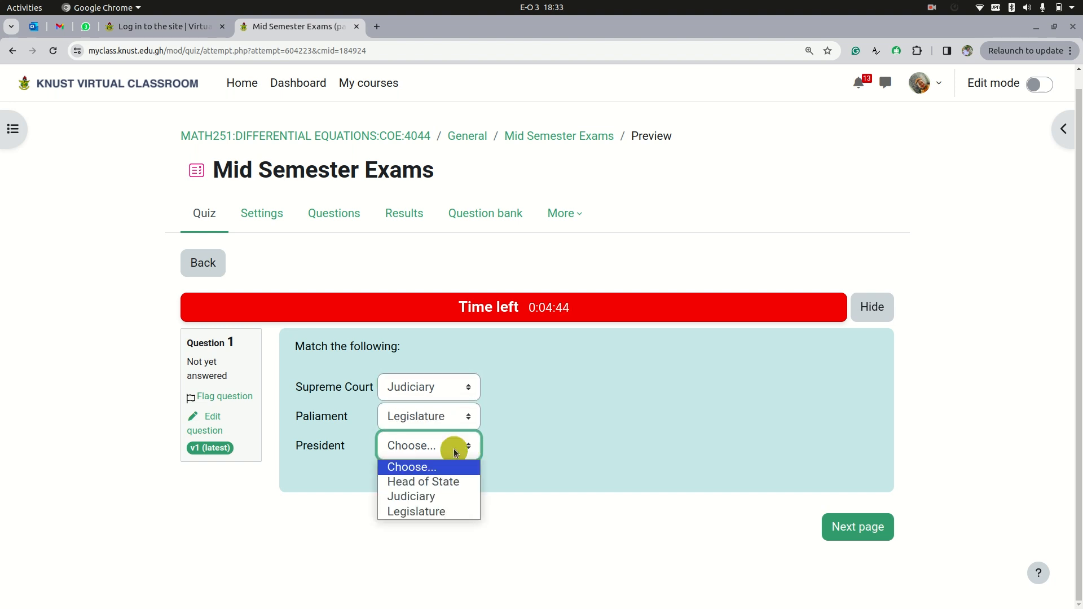
left_click(443, 483)
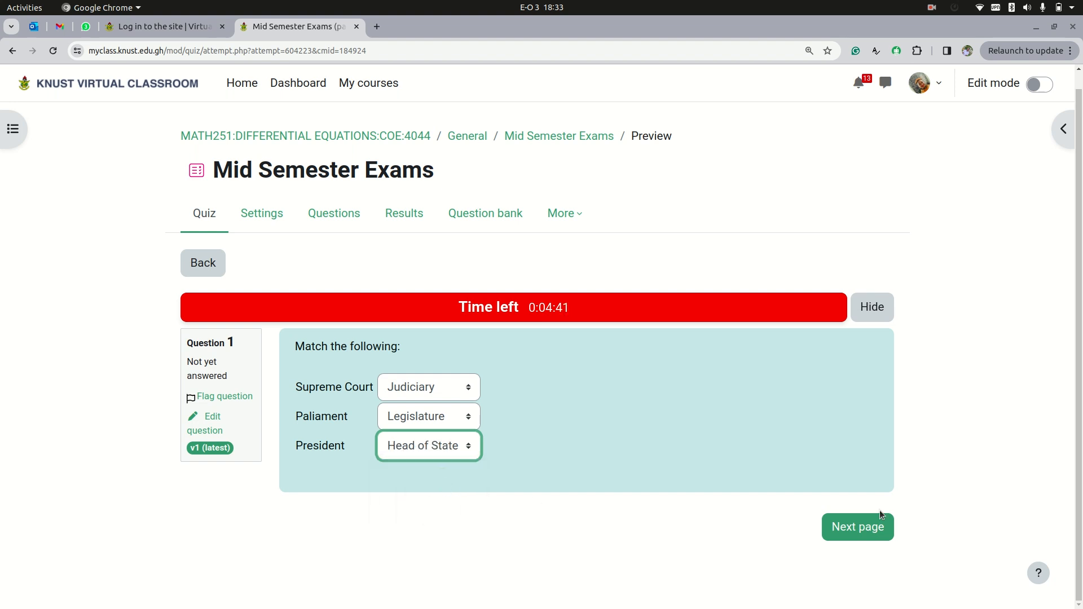
left_click(837, 526)
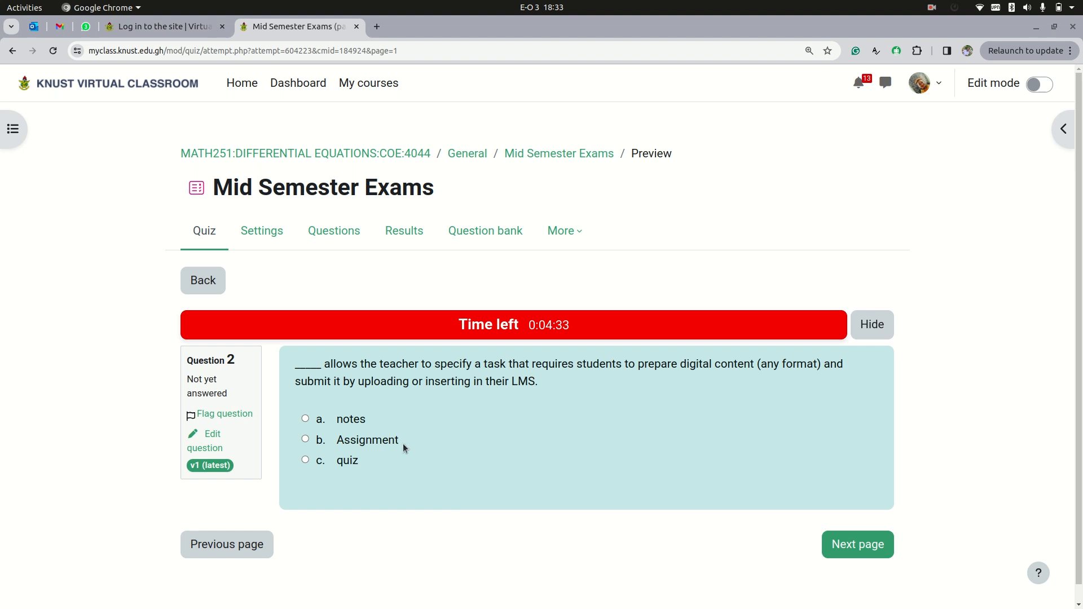
Answer question 2 with Assignment and go to question 3 through the quiz navigation
left_click(306, 440)
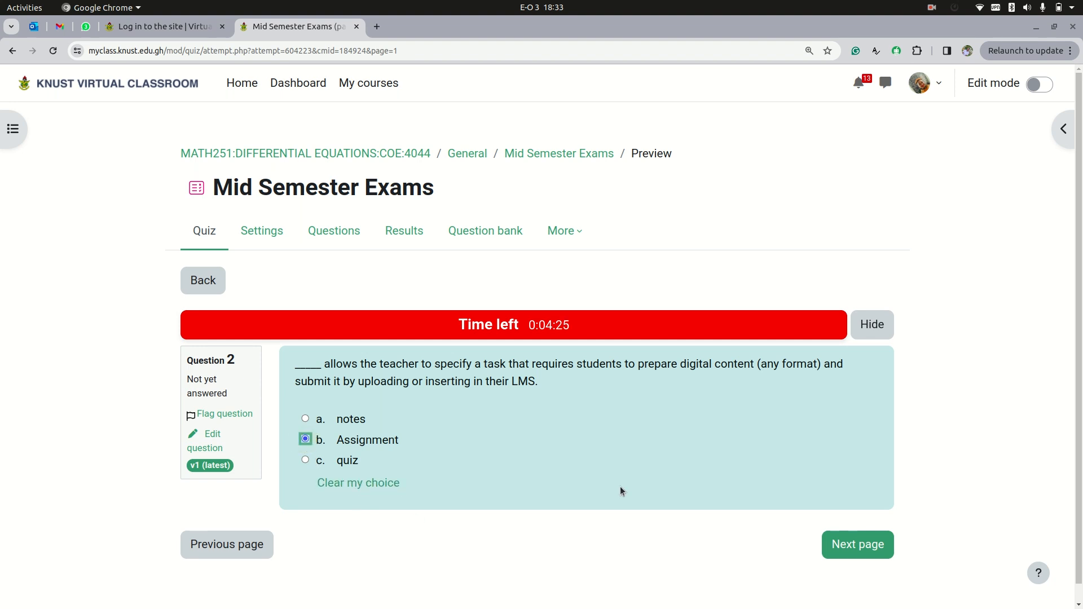
scroll(659, 473, "down", 1)
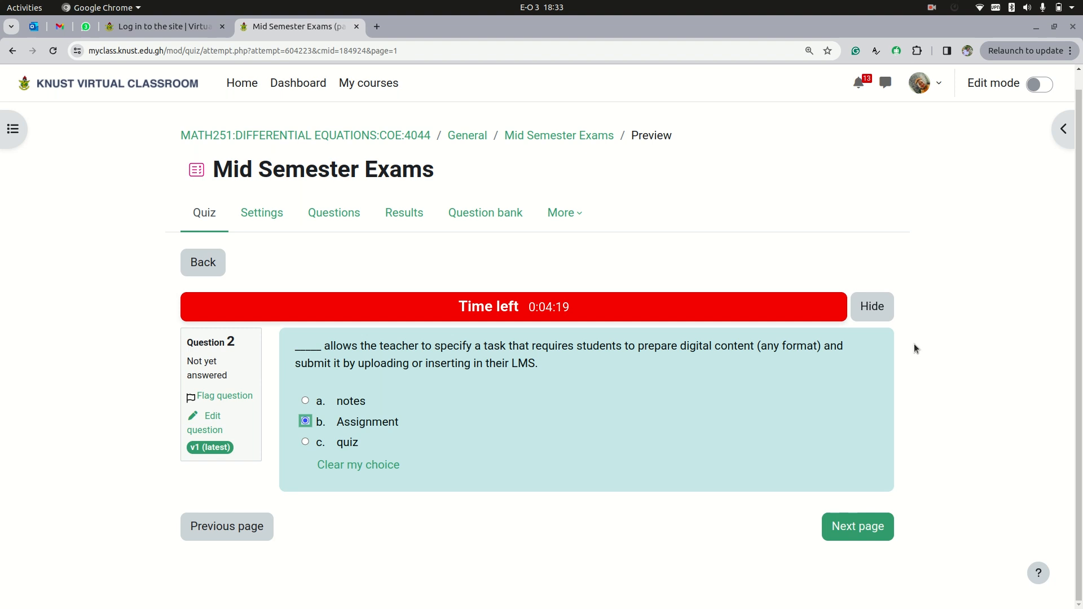
left_click(1060, 133)
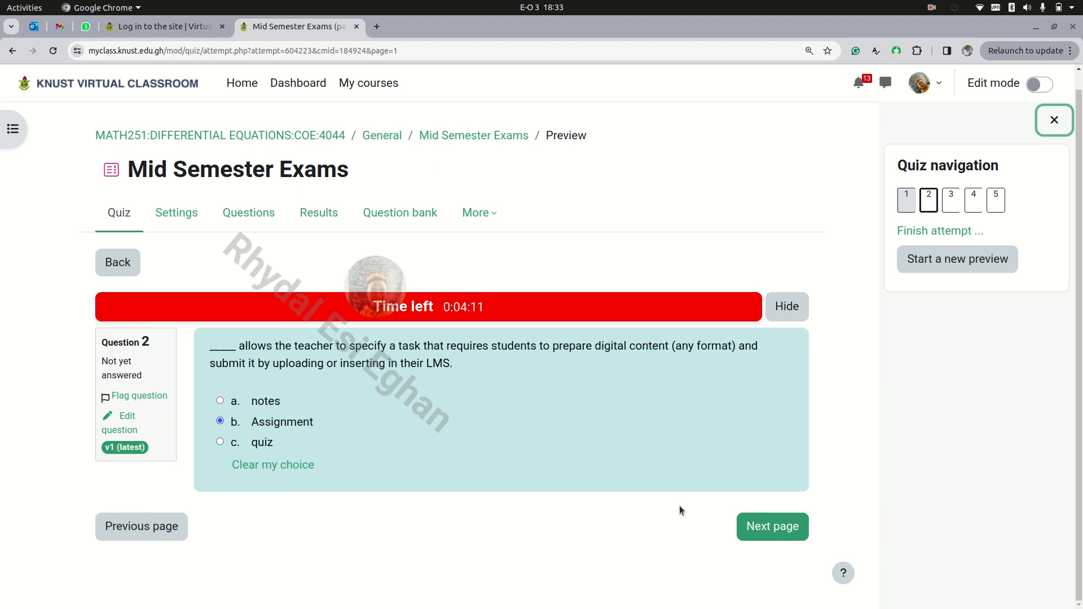
left_click(952, 204)
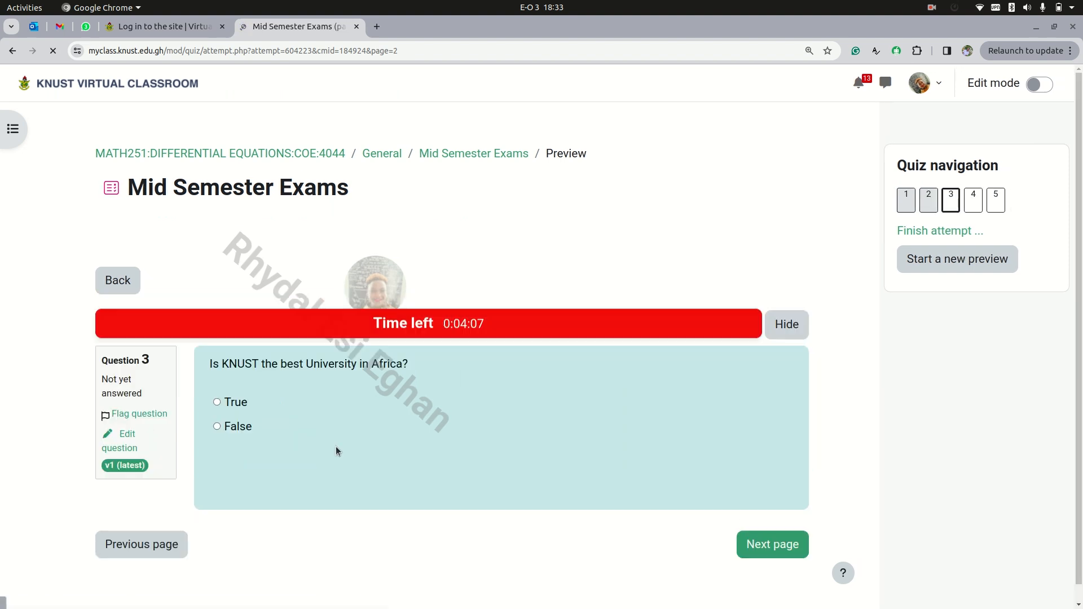
Answer question 3 with True and question 4 with option c, continuing to question 5
left_click(216, 403)
left_click(800, 544)
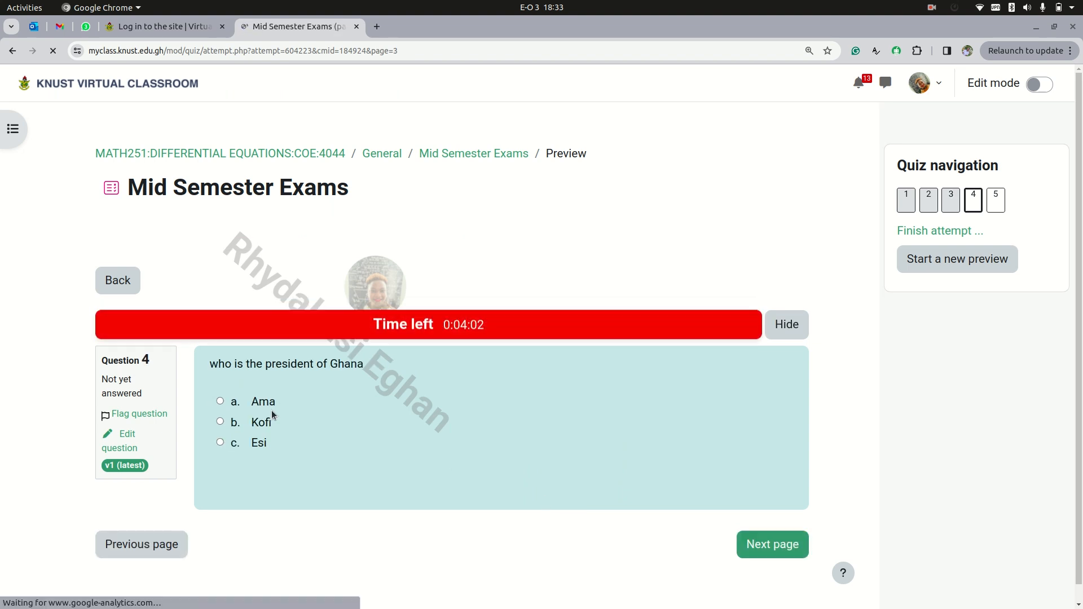
left_click(219, 442)
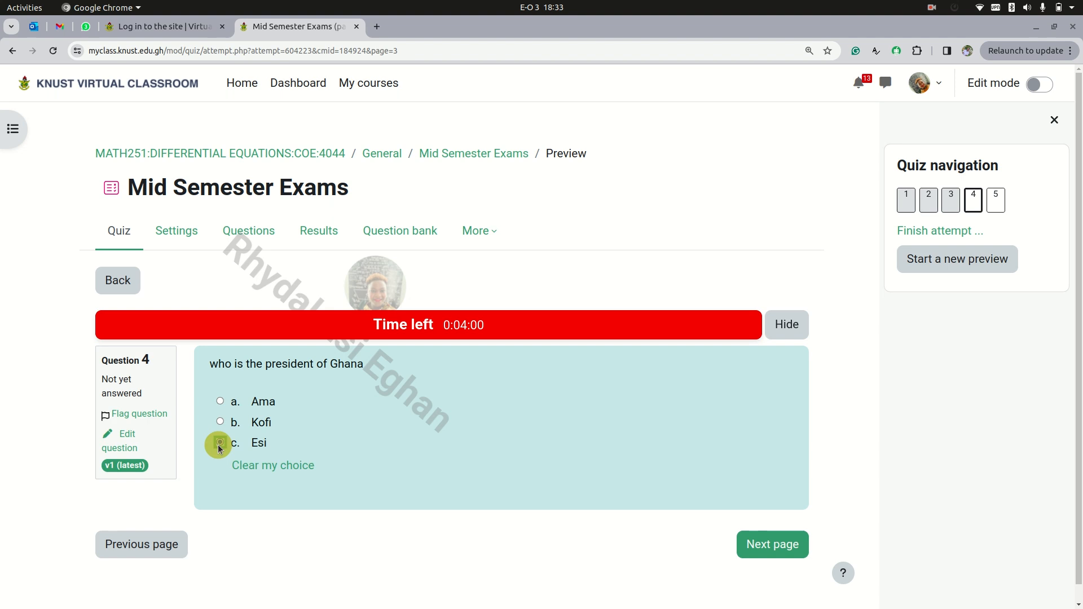
left_click(770, 542)
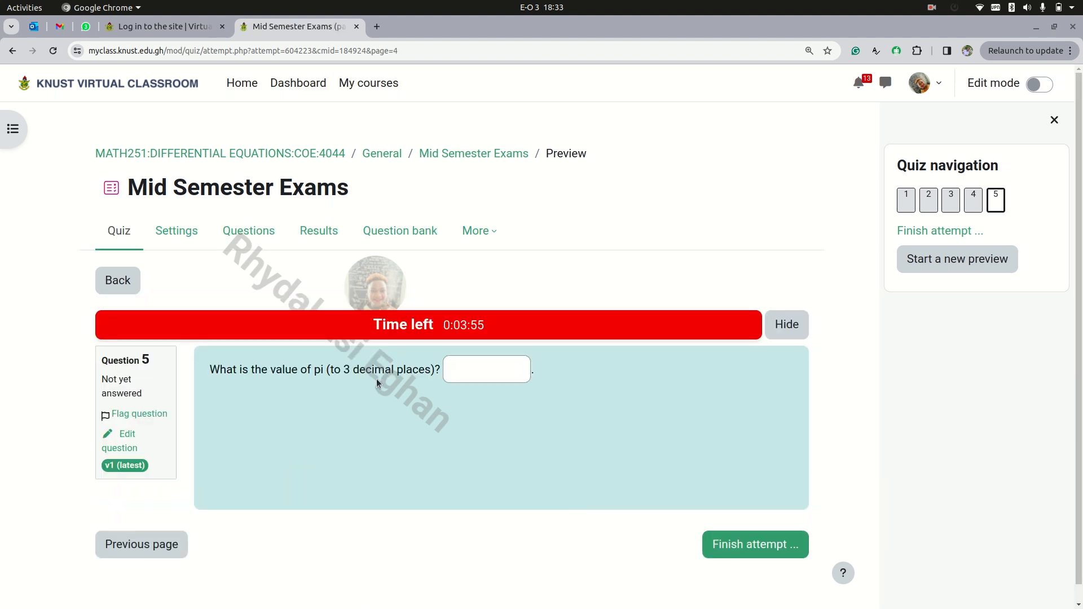
Answer question 5 on the value of pi with 3.142 and finish the attempt
left_click(464, 376)
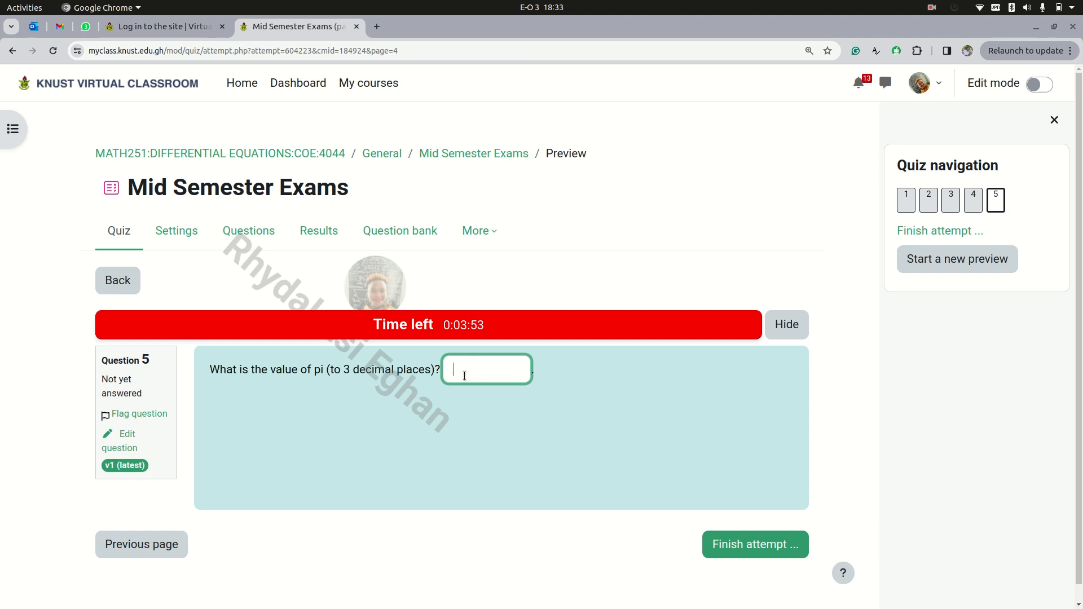
type("3.142")
left_click(931, 232)
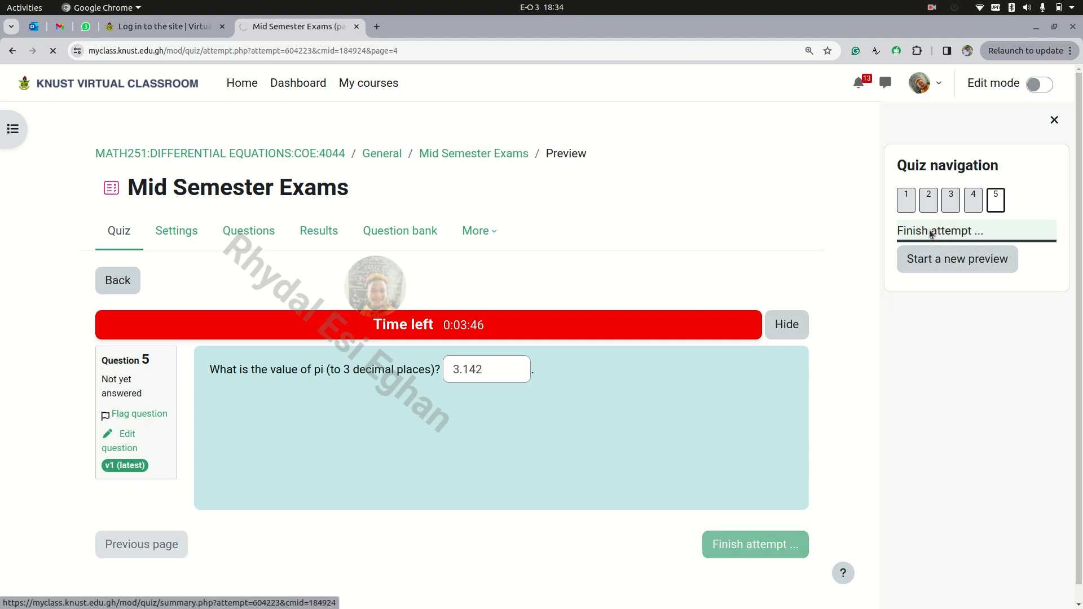
Submit all answers from the attempt summary and confirm the submission
scroll(449, 482, "down", 5)
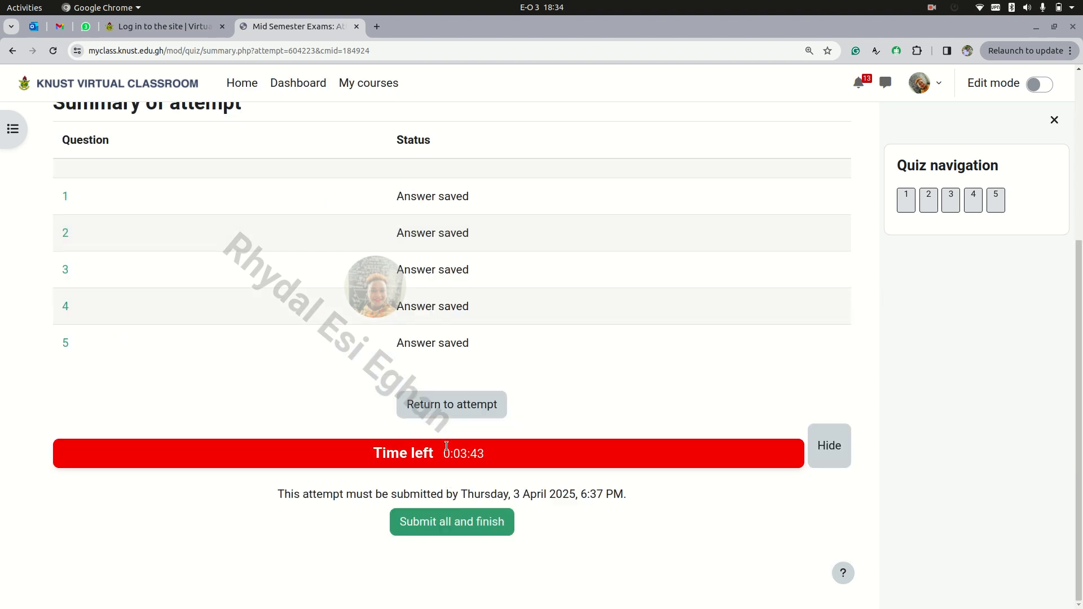
left_click(474, 523)
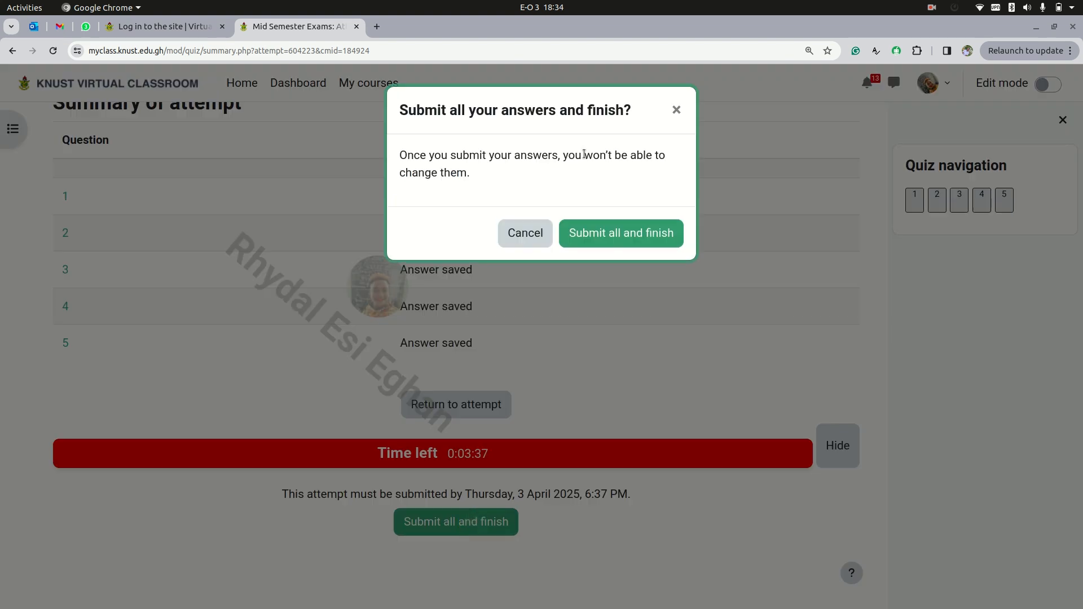
left_click(599, 236)
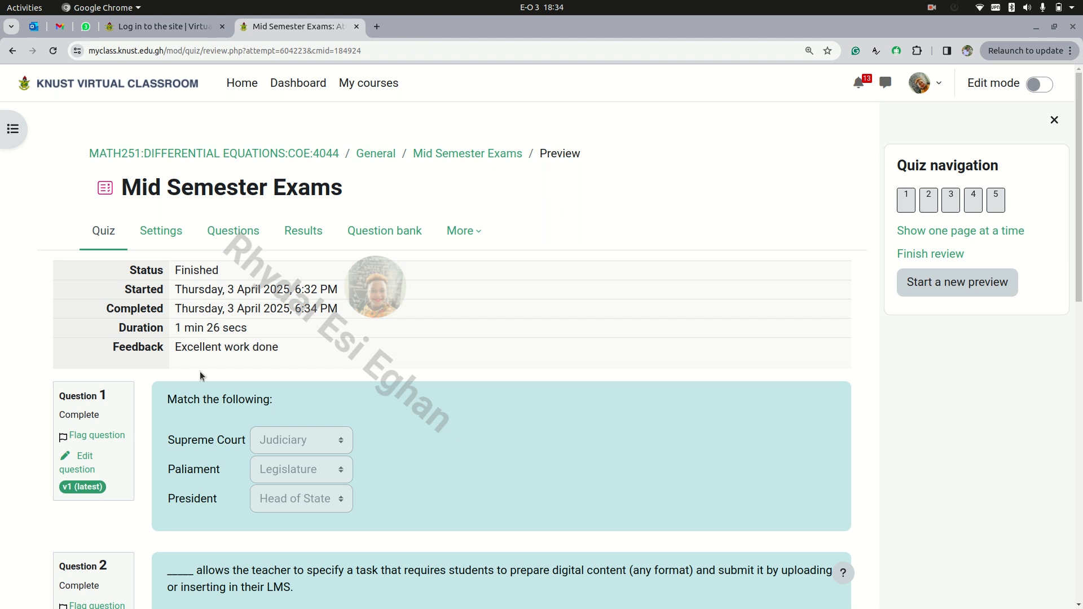
Review the finished attempt's status, start and completion times, duration, overall feedback and submitted answers
left_click_drag(175, 269, 316, 291)
left_click(316, 292)
left_click_drag(182, 312, 328, 314)
left_click_drag(267, 331, 174, 329)
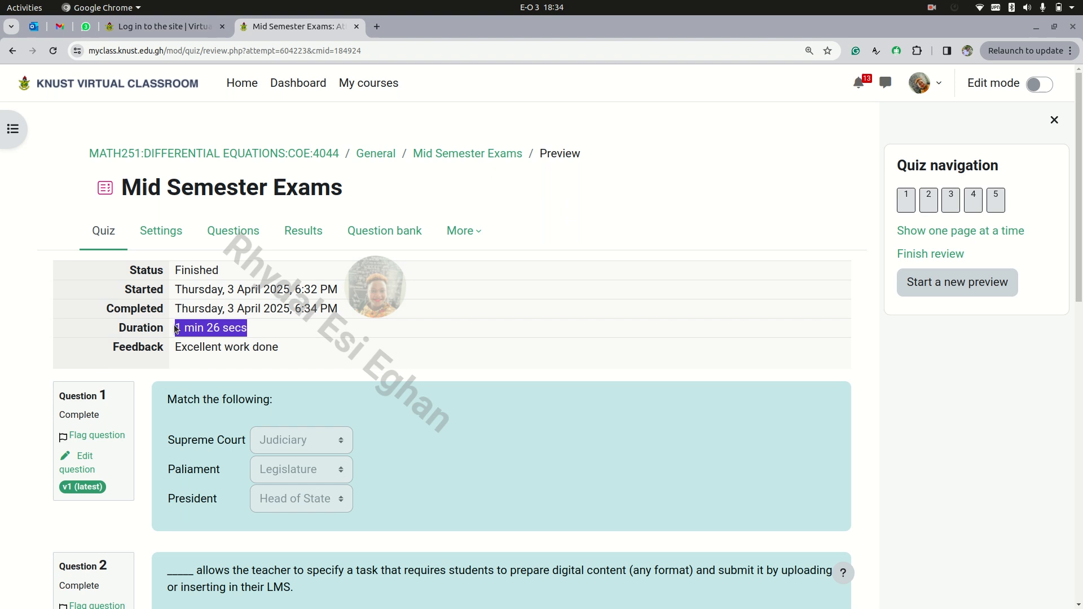
left_click(279, 323)
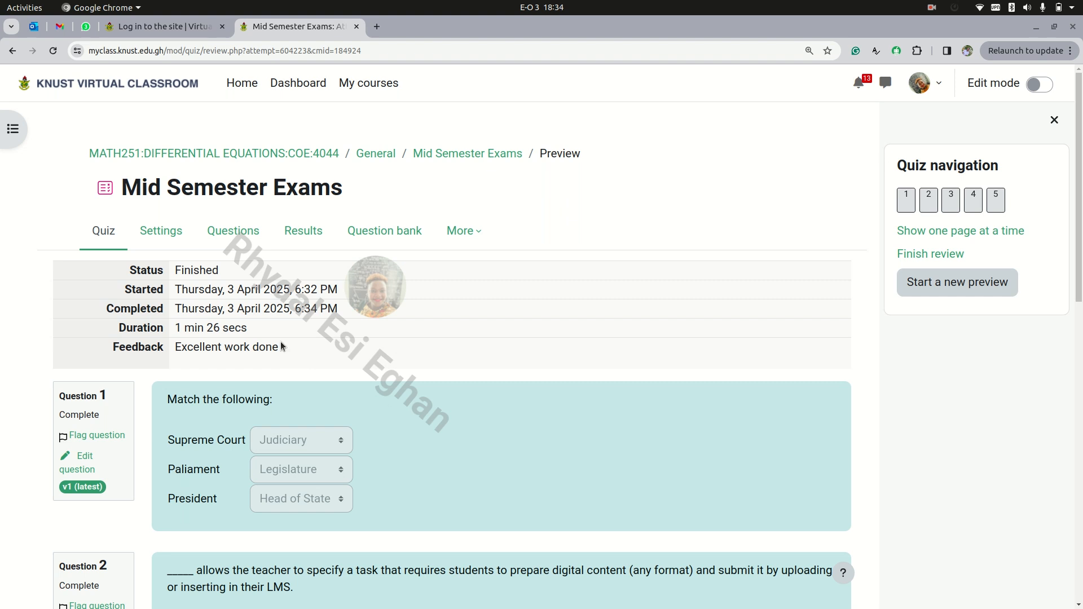
left_click_drag(282, 348, 176, 345)
left_click(376, 361)
scroll(384, 397, "down", 8)
scroll(384, 397, "down", 4)
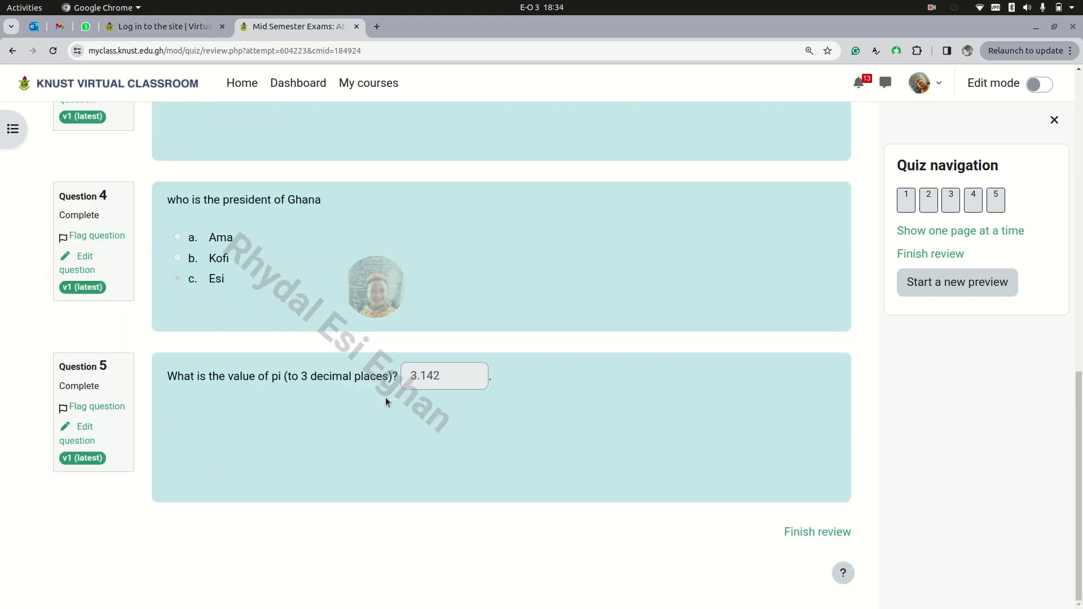
Switch from the attempt review of Mid Semester Exams to the Student role
scroll(385, 397, "up", 15)
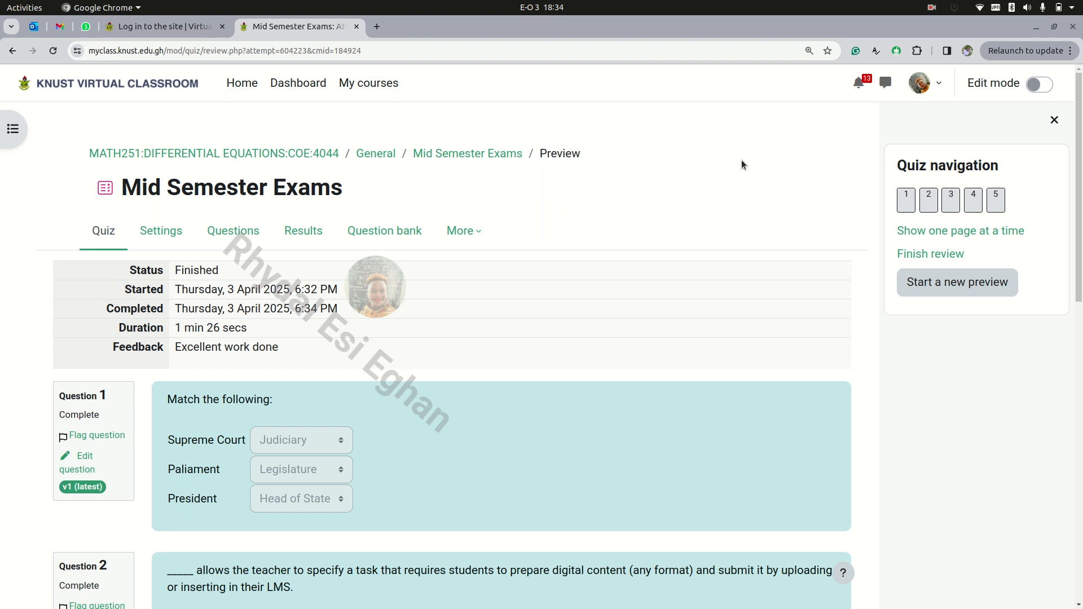
left_click(935, 83)
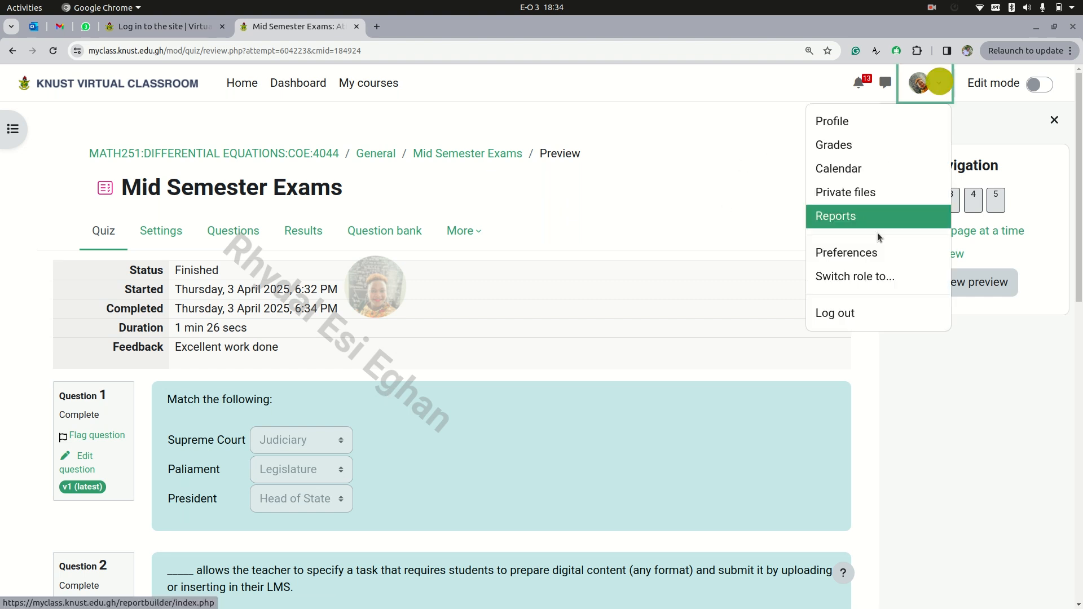
left_click(863, 278)
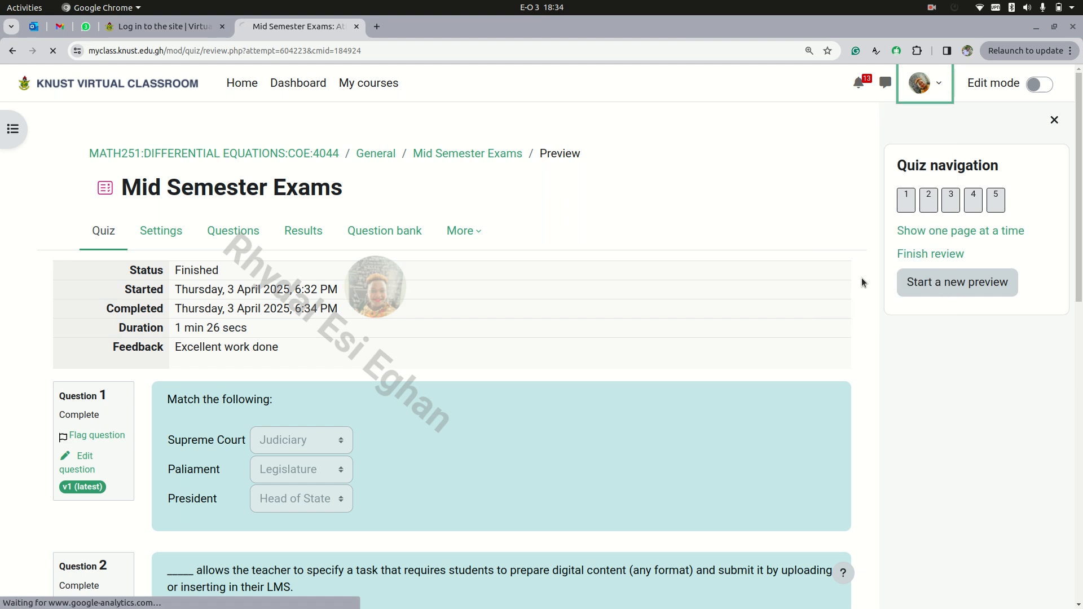
left_click(86, 391)
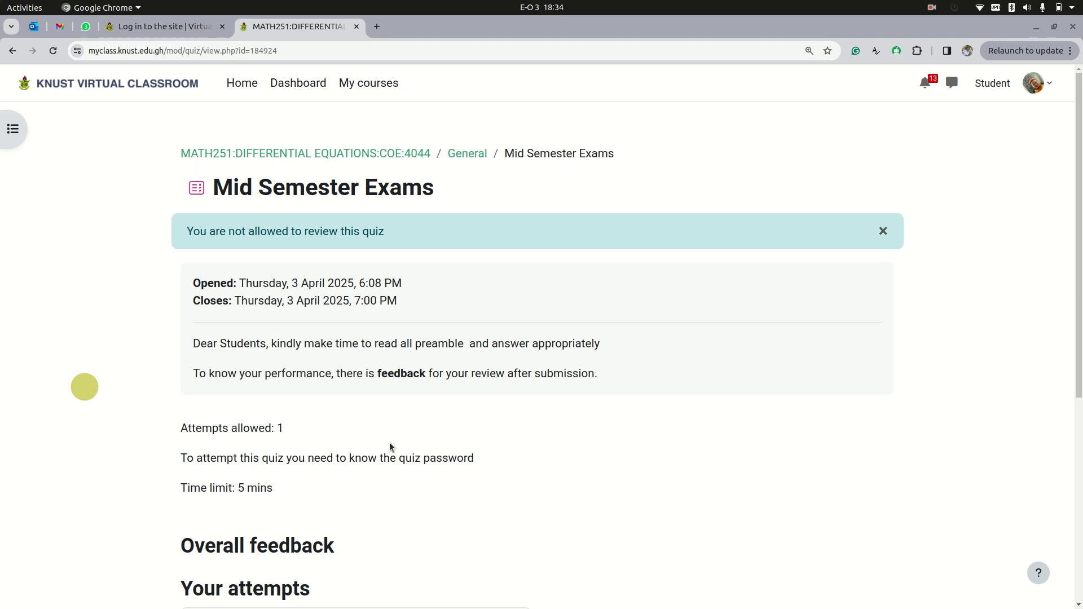
Examine the quiz page as a student, including the opening times, attempt summary, overall feedback and review permission
scroll(394, 447, "down", 5)
scroll(395, 447, "up", 5)
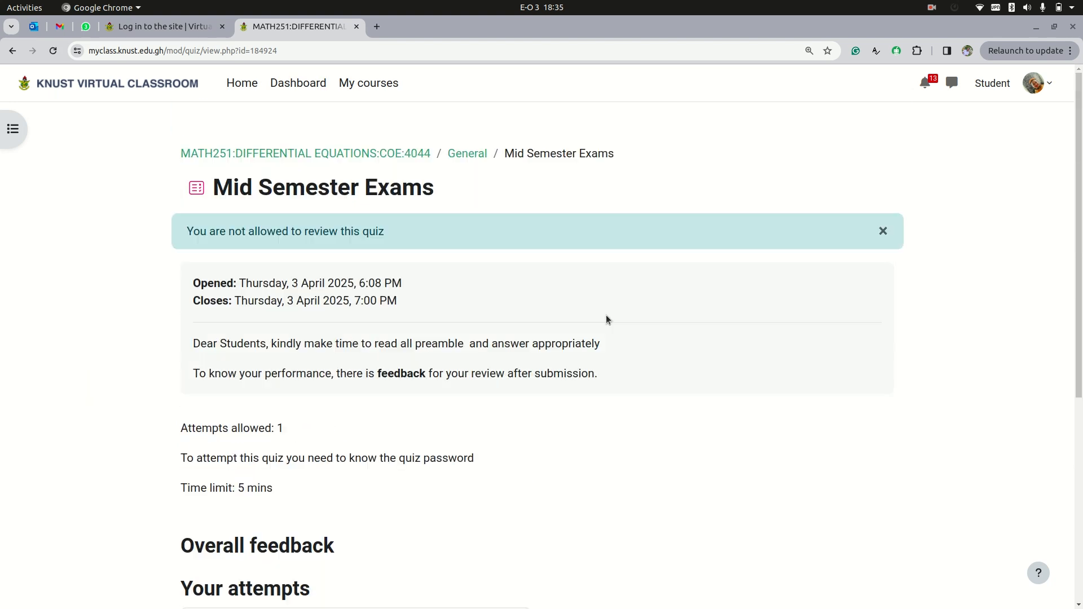
scroll(367, 417, "down", 5)
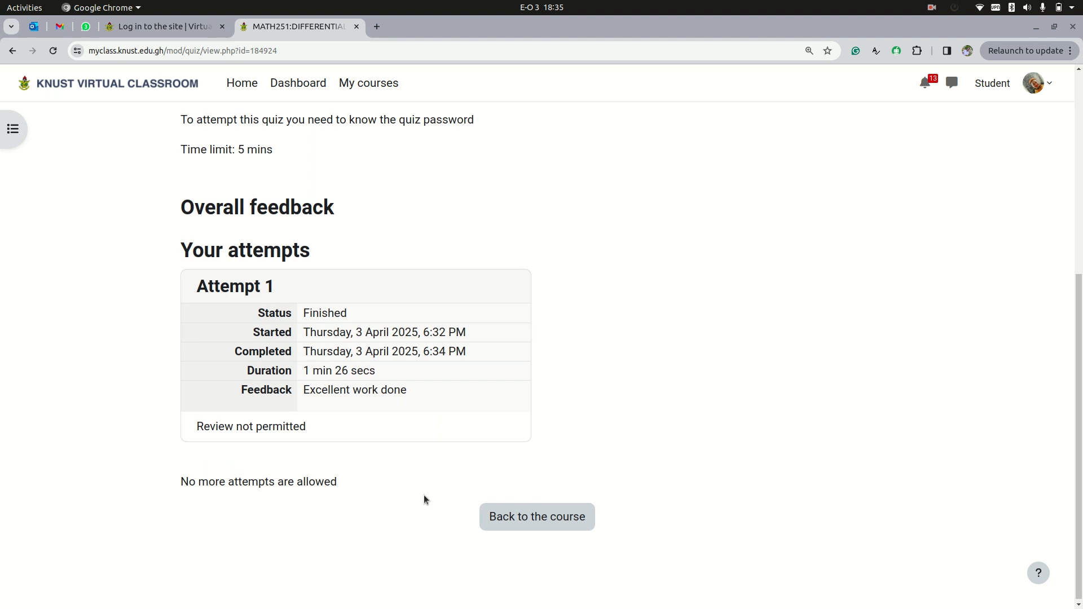
scroll(424, 499, "up", 2)
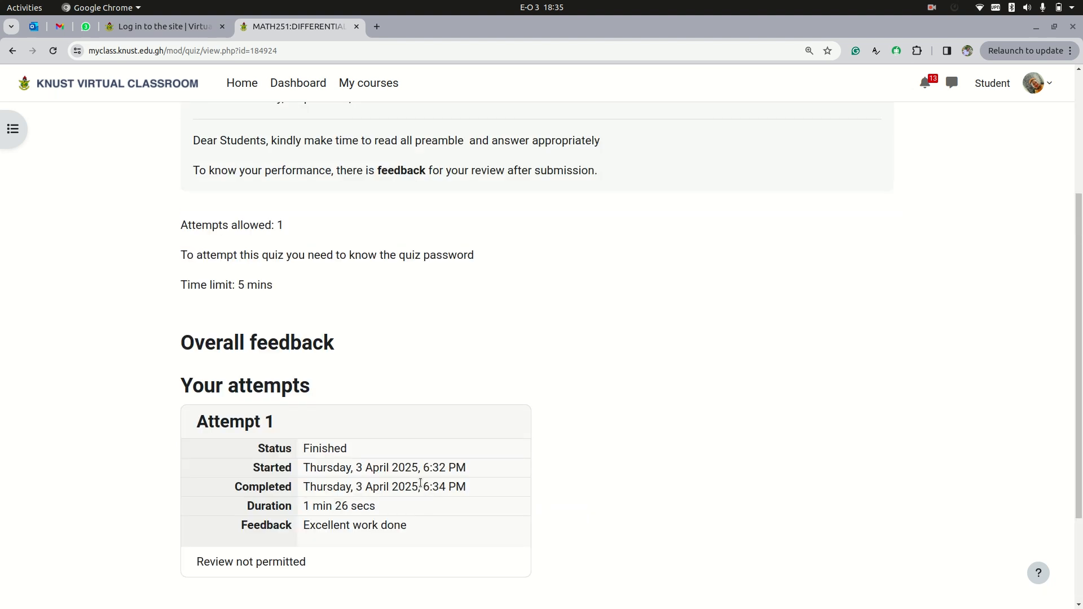
scroll(419, 474, "up", 3)
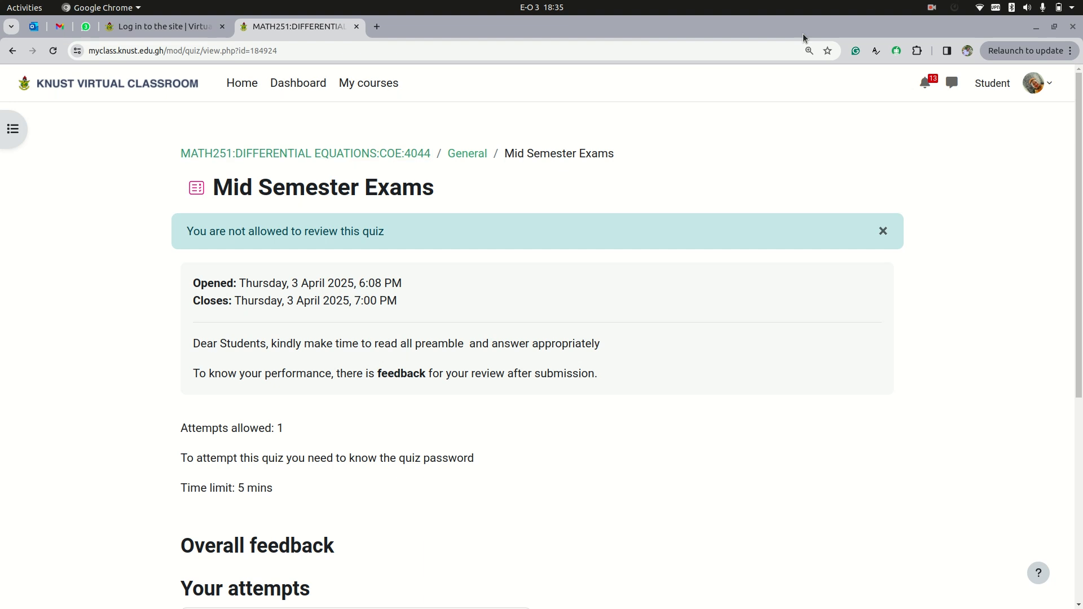
Return to the normal role and open the settings of the Mid Semester Exams quiz
left_click(997, 88)
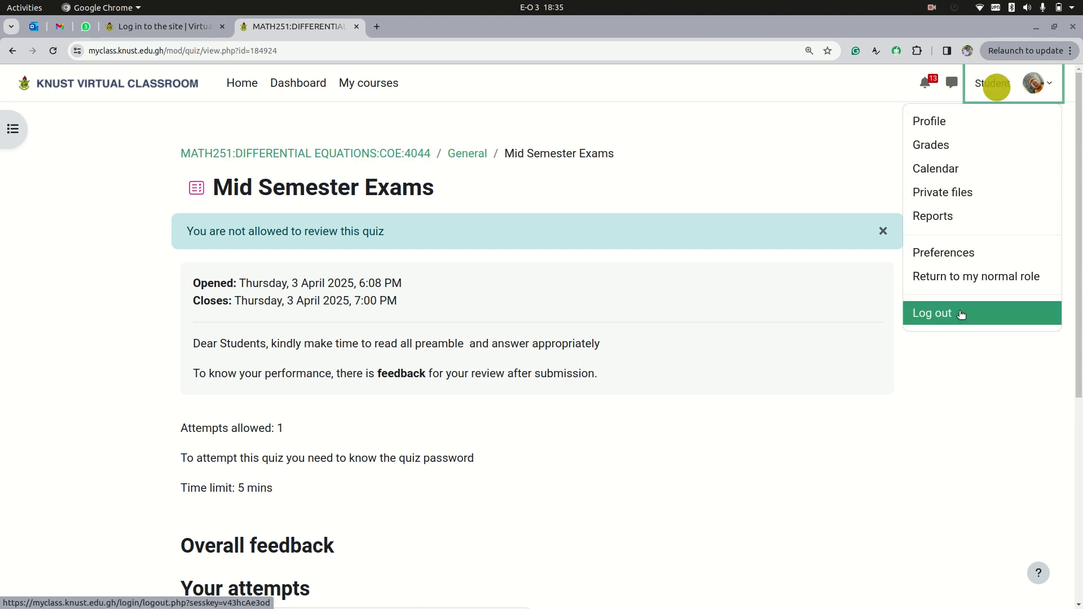
left_click(956, 277)
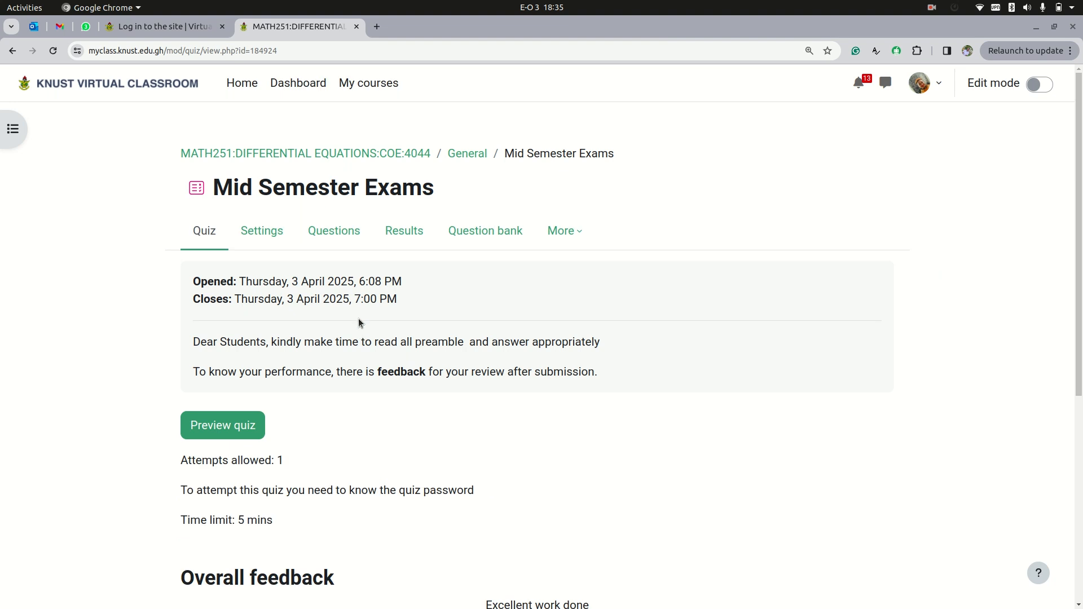
left_click(276, 233)
left_click(275, 234)
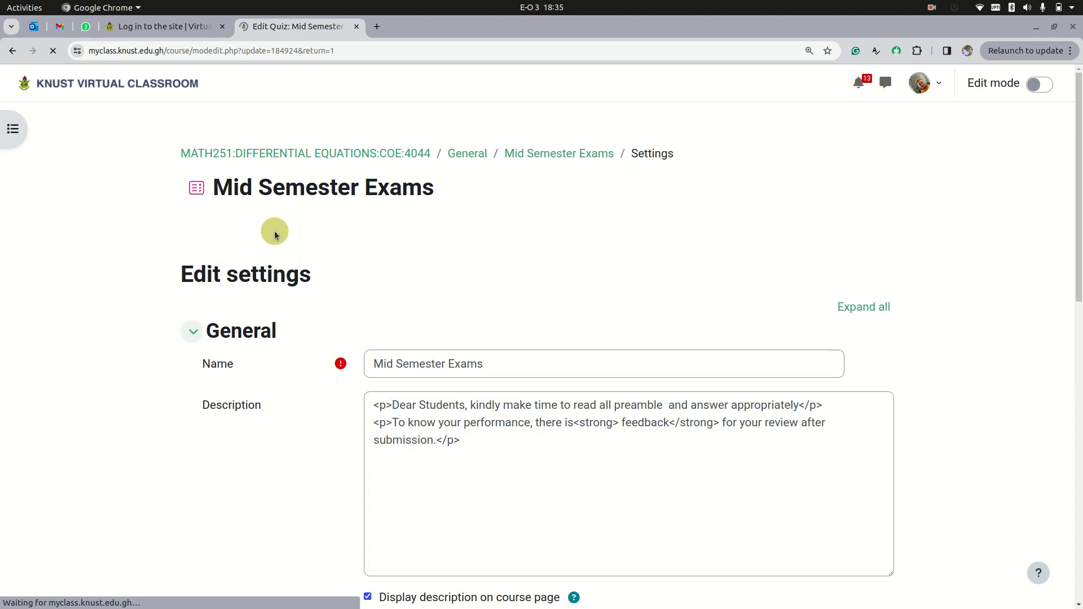
Expand the overall feedback settings and review the grade boundaries with their feedback texts
scroll(360, 337, "down", 8)
scroll(360, 337, "down", 4)
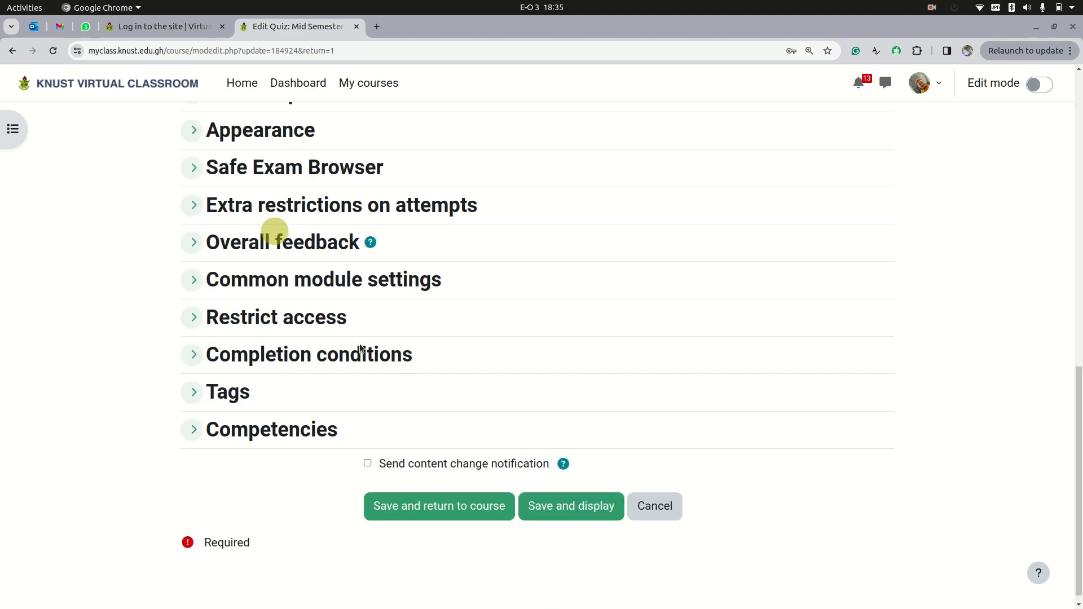
scroll(357, 350, "up", 3)
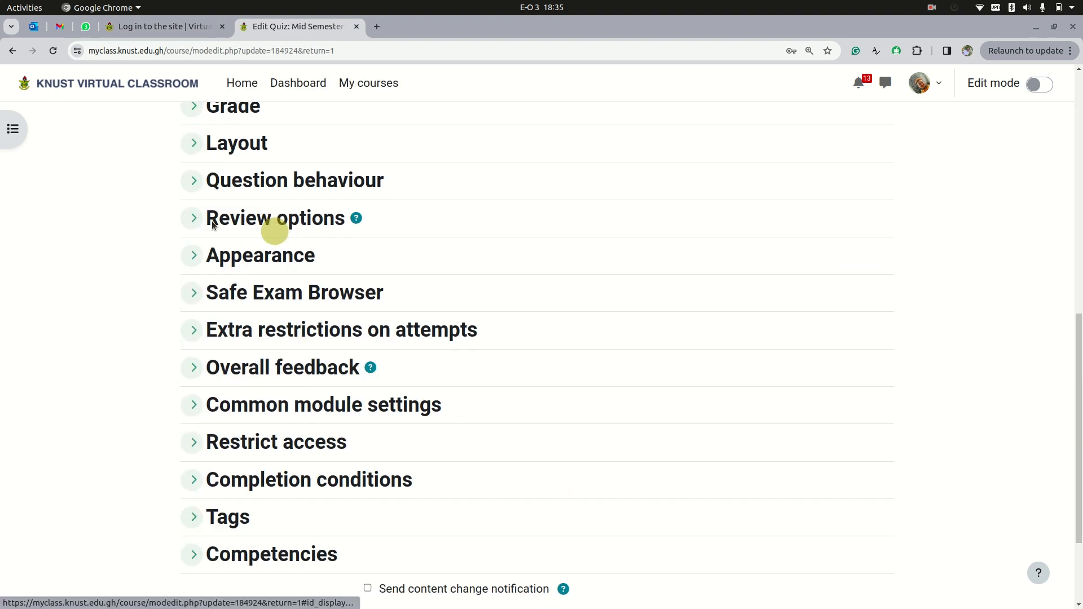
scroll(198, 270, "up", 2)
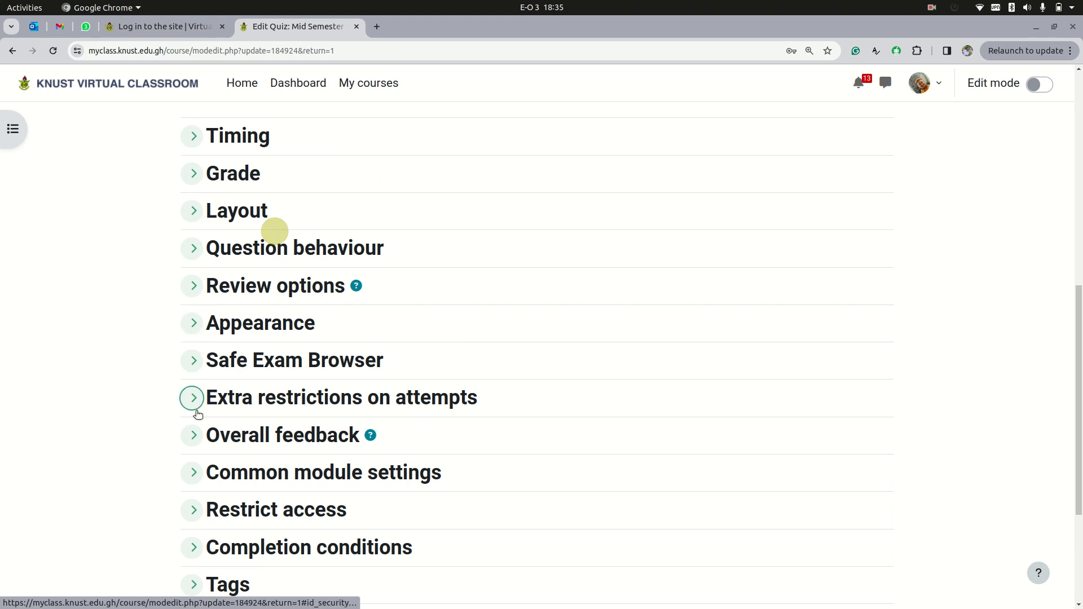
left_click(192, 435)
scroll(338, 445, "down", 5)
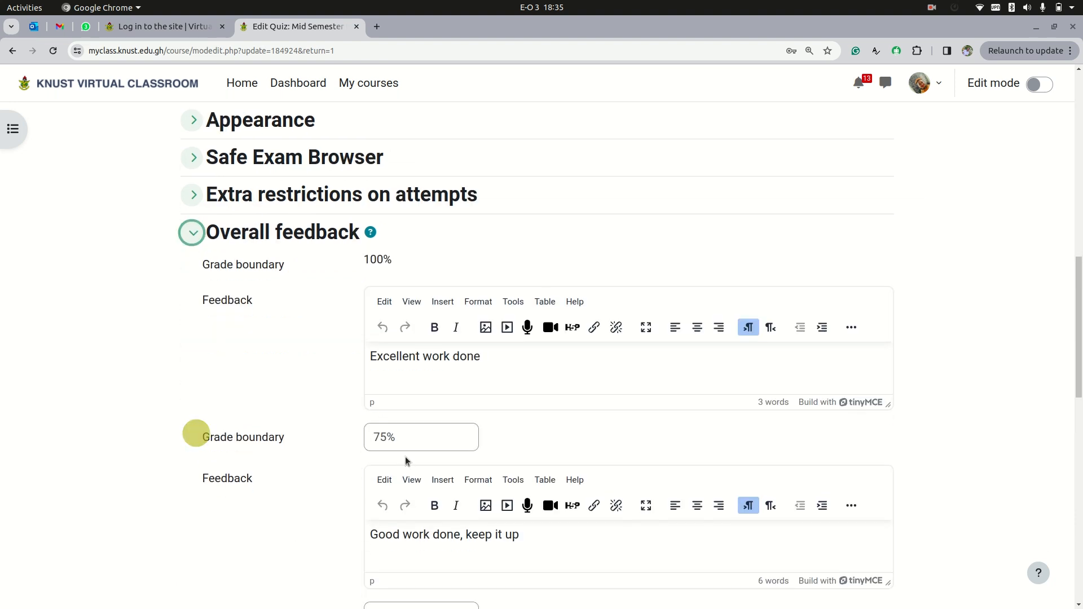
scroll(411, 442, "down", 4)
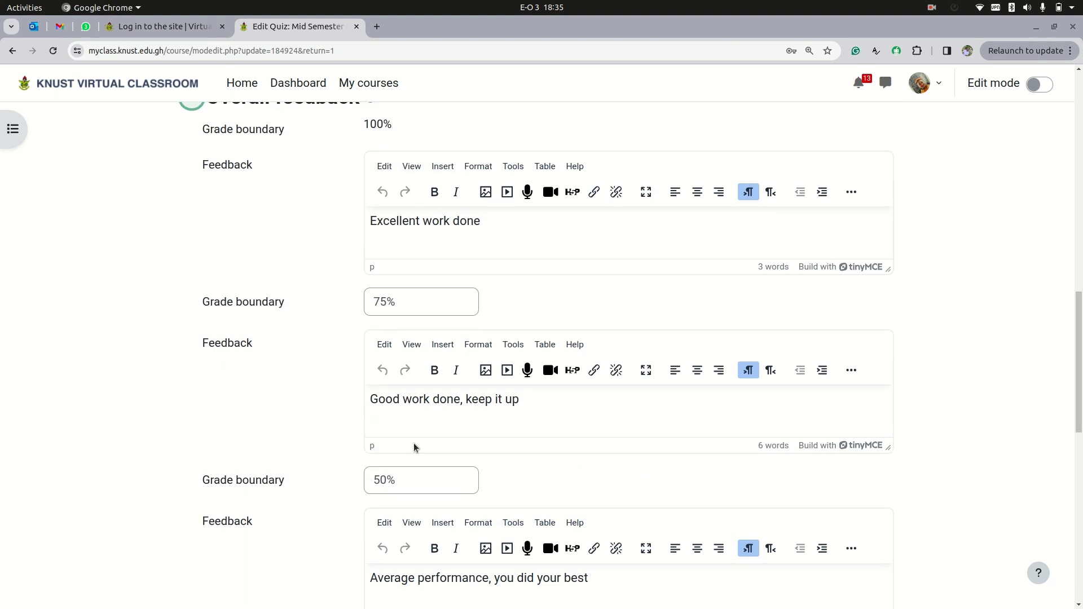
scroll(414, 442, "up", 15)
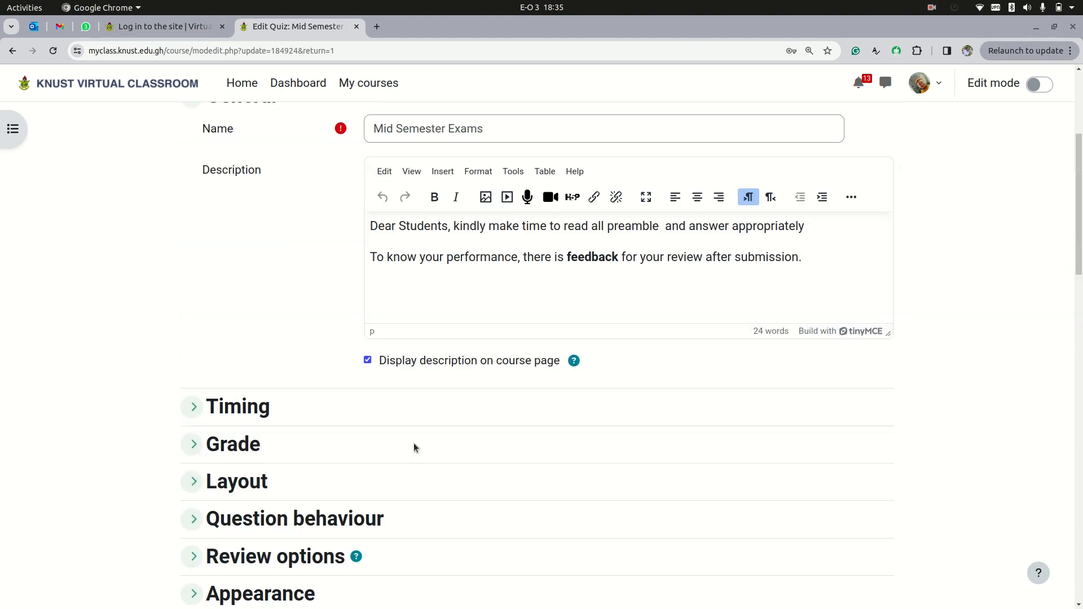
scroll(414, 443, "up", 7)
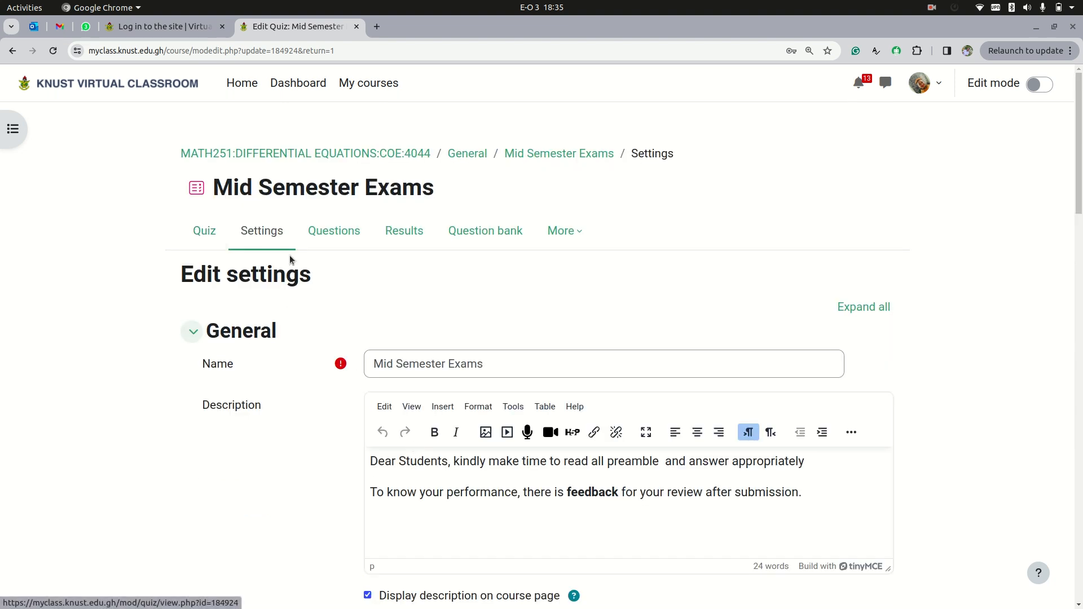
Open the results of Mid Semester Exams and examine the grades report and its attempts
left_click(402, 238)
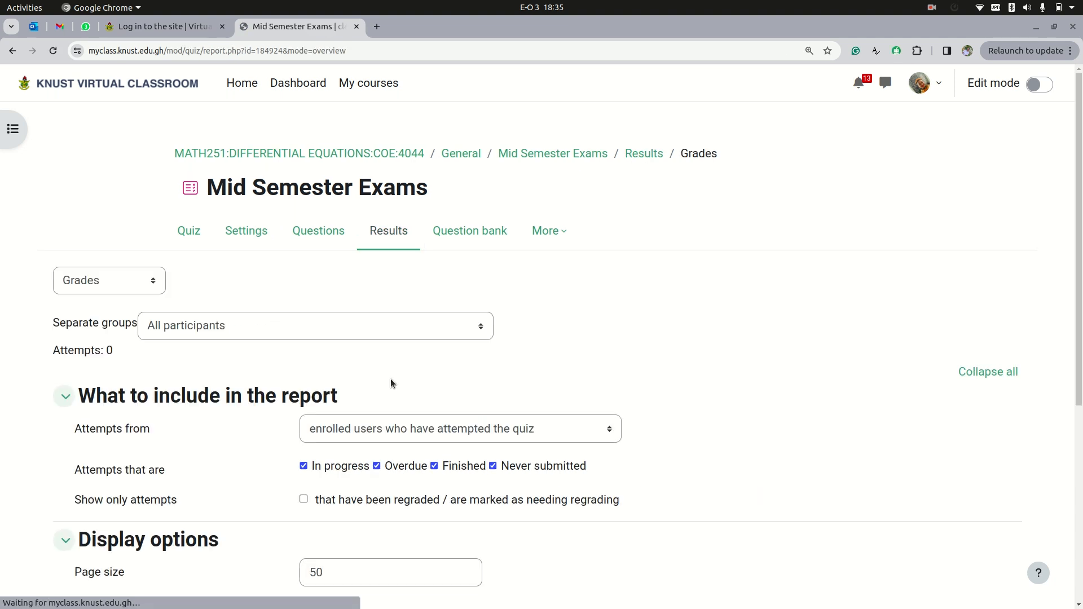
scroll(391, 383, "down", 5)
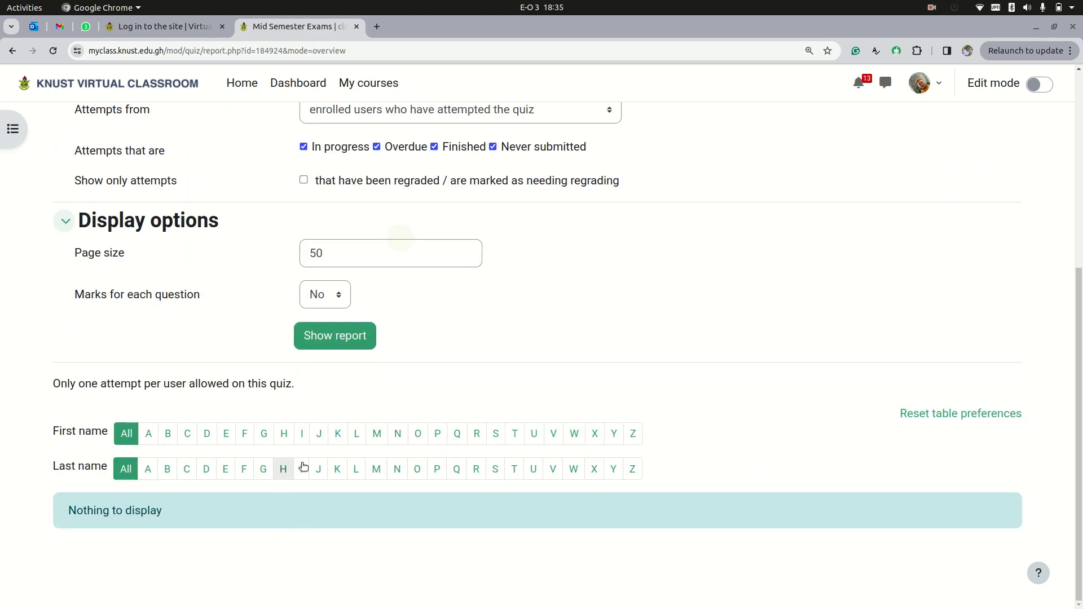
scroll(432, 434, "up", 5)
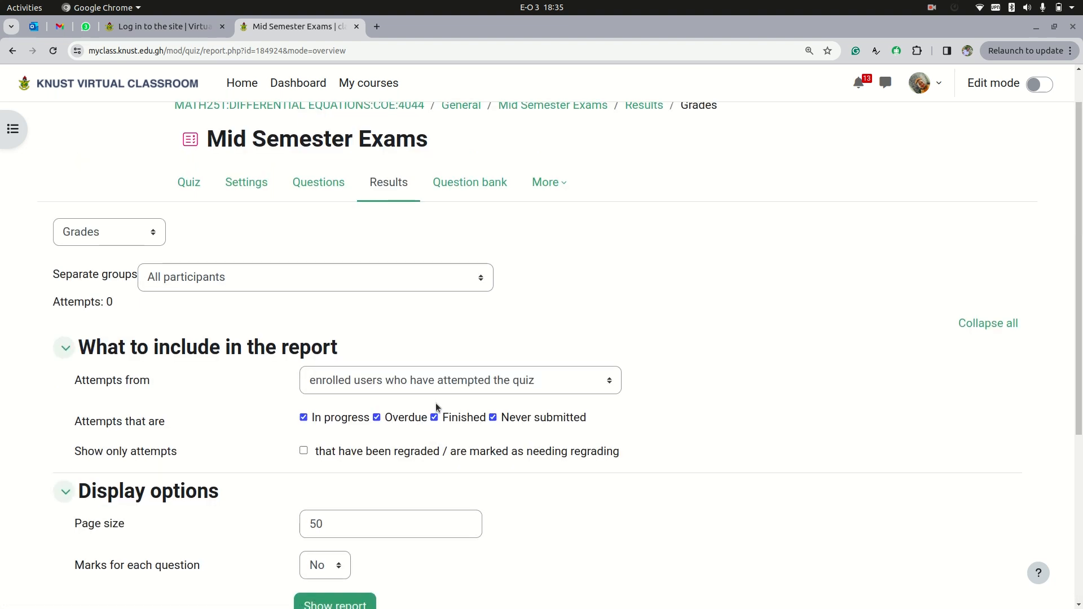
scroll(435, 404, "up", 1)
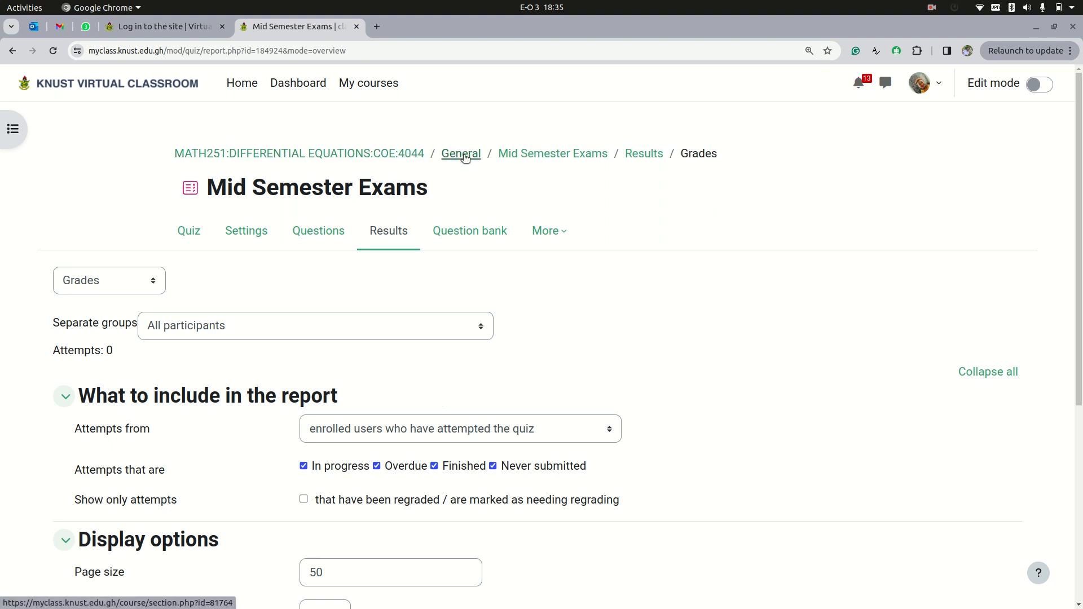
Go back to the MATH251 course page and open Quiz1_Classification Of DE in the Assesment_2025 section
left_click(445, 156)
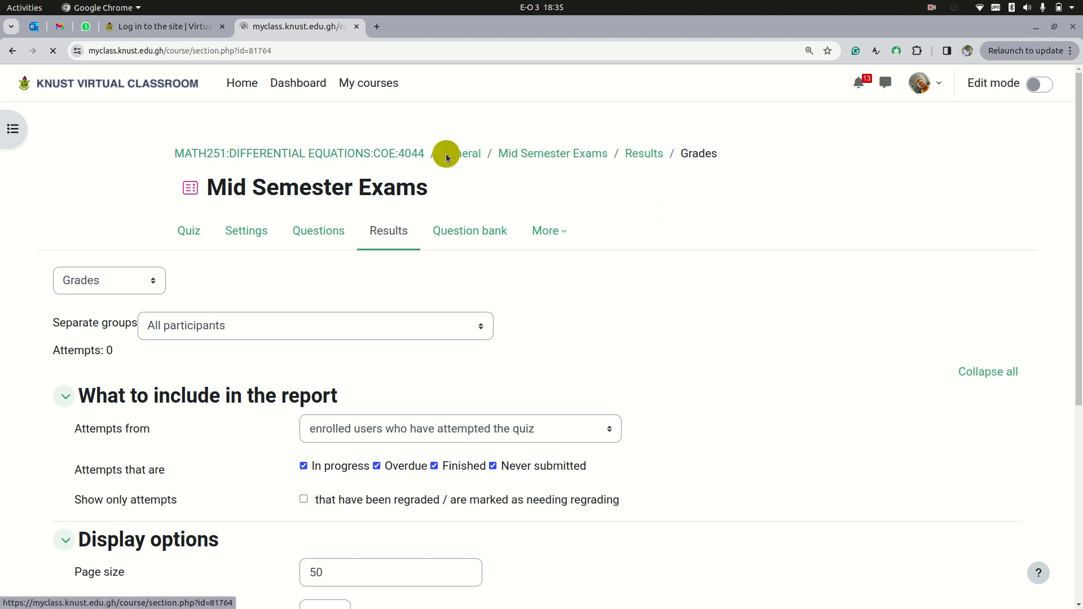
left_click(339, 158)
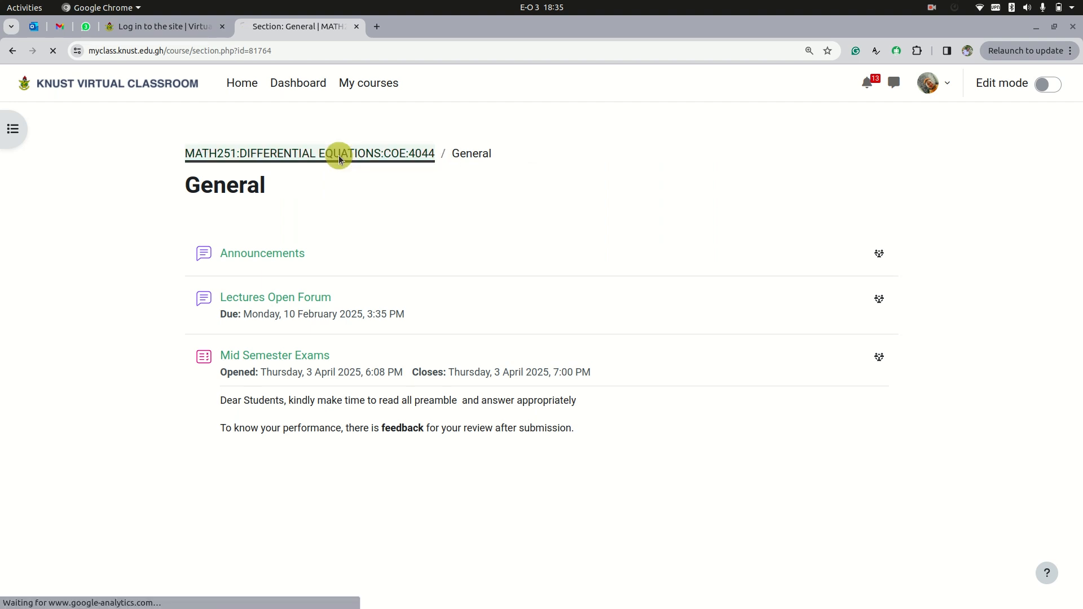
scroll(449, 363, "down", 7)
scroll(417, 403, "down", 15)
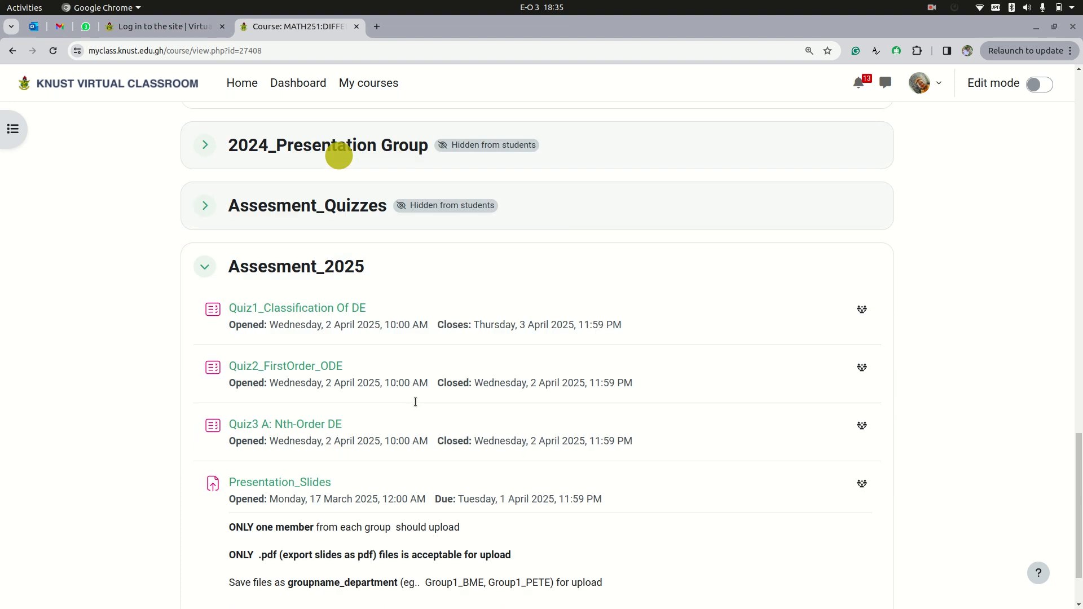
left_click(303, 312)
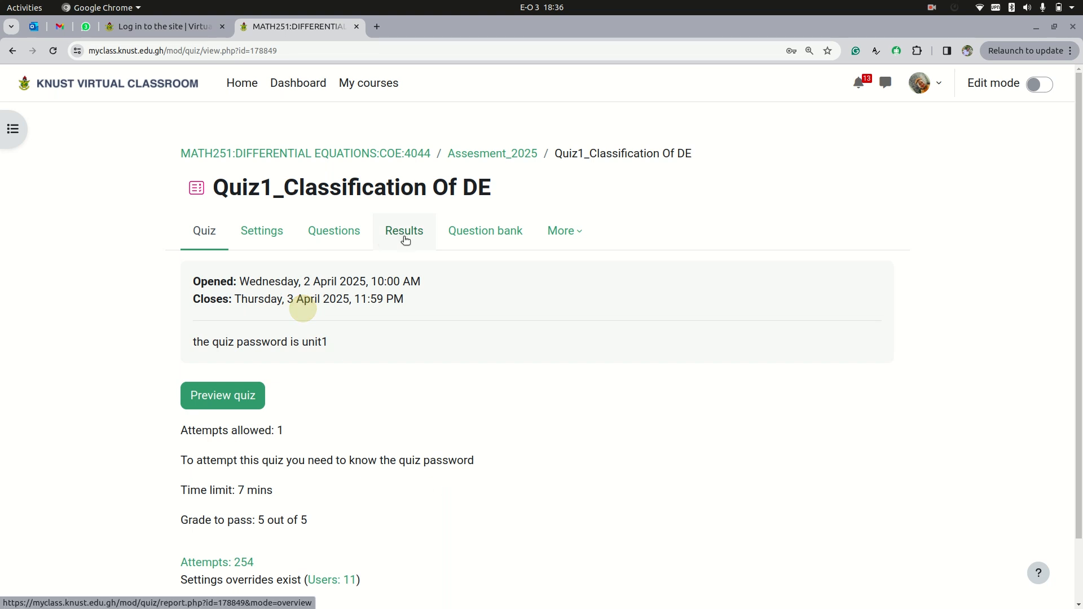
Open the settings of Quiz1_Classification Of DE and examine which review options are enabled for each stage
left_click(266, 234)
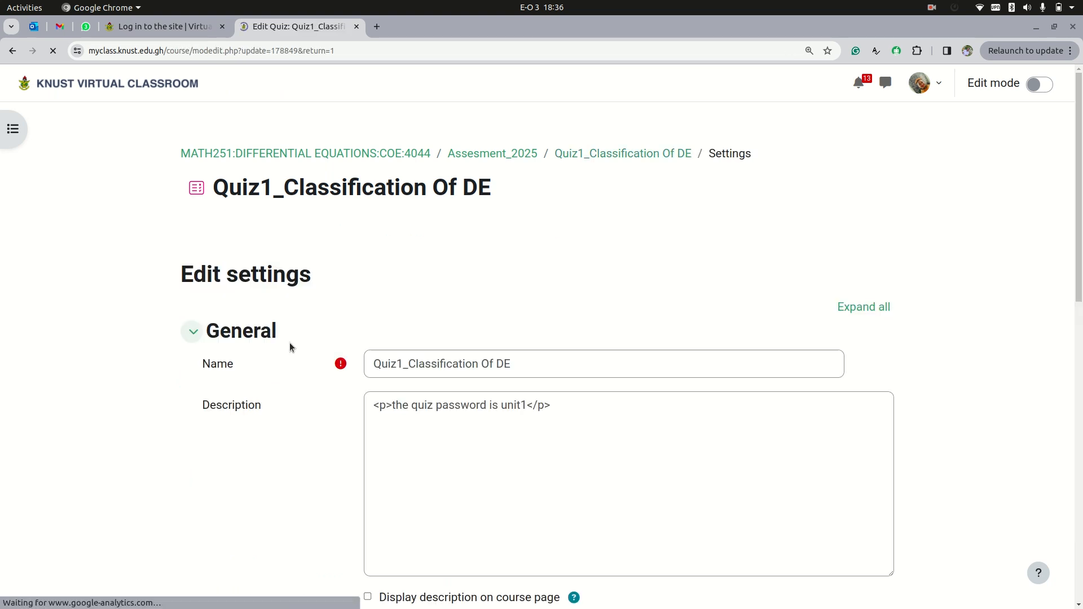
scroll(290, 343, "down", 10)
scroll(276, 326, "up", 4)
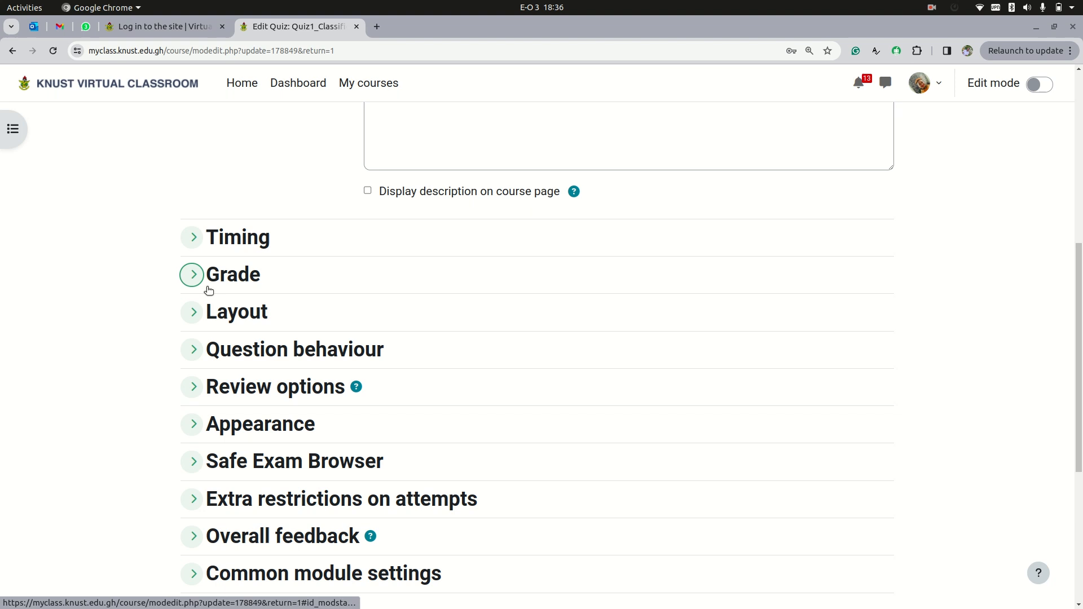
left_click(194, 387)
scroll(440, 395, "down", 2)
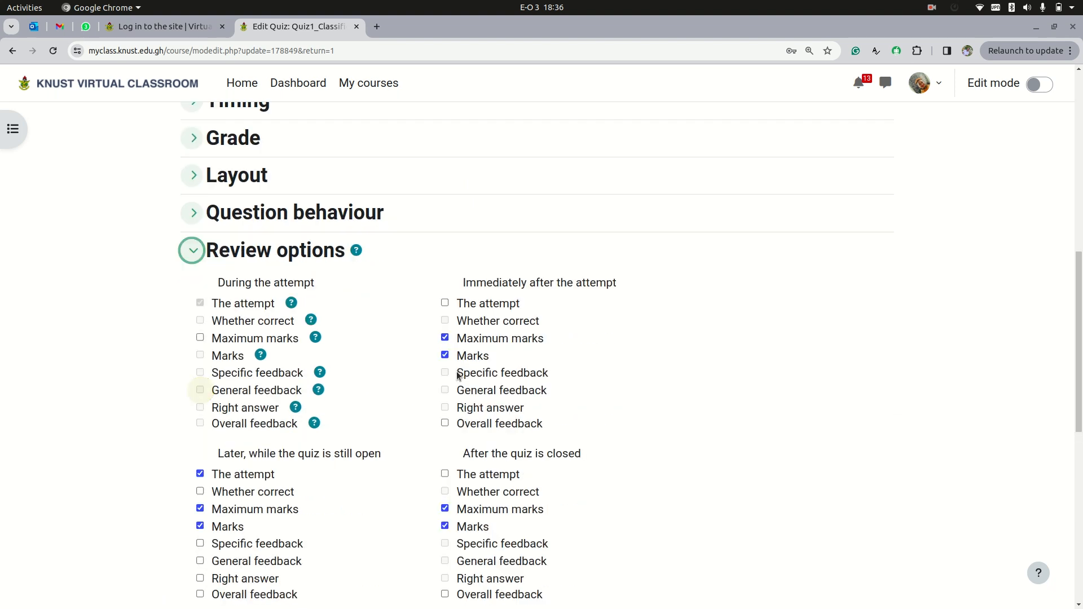
scroll(457, 373, "up", 10)
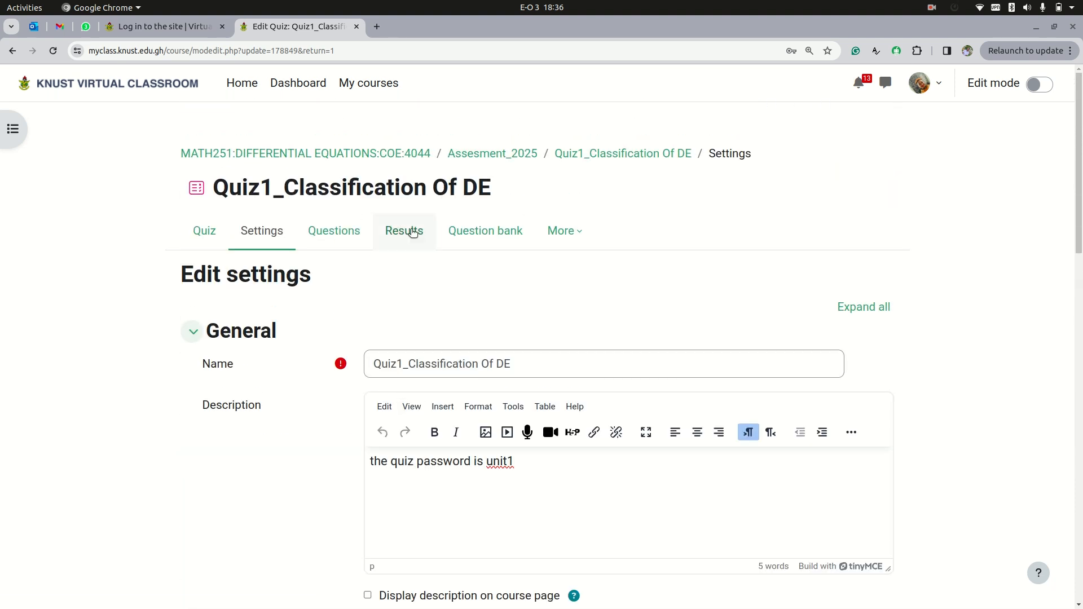
Show the Grades results of Quiz1_Classification Of DE filtered to the BSC._PETROCHEMICAL_ENG._GENERAL_2024_YEAR_2 cohort group
left_click(411, 230)
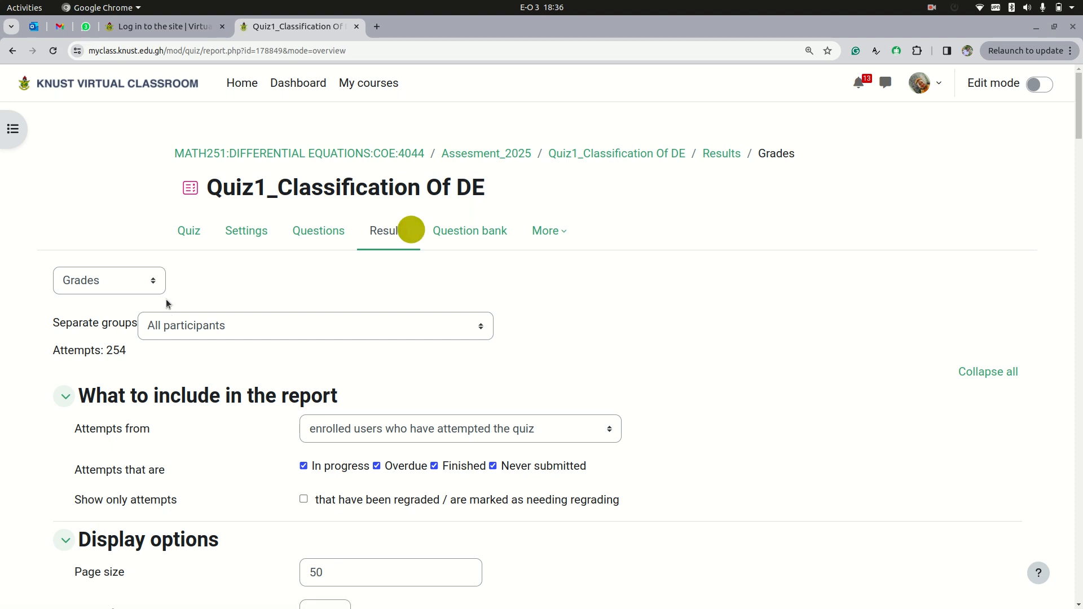
left_click(155, 280)
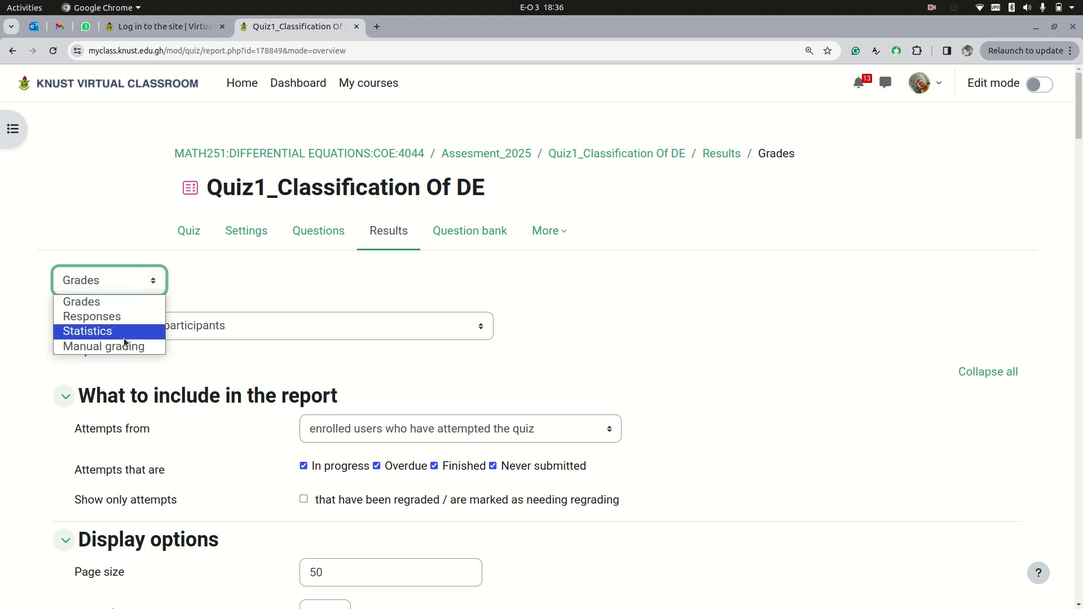
left_click(100, 299)
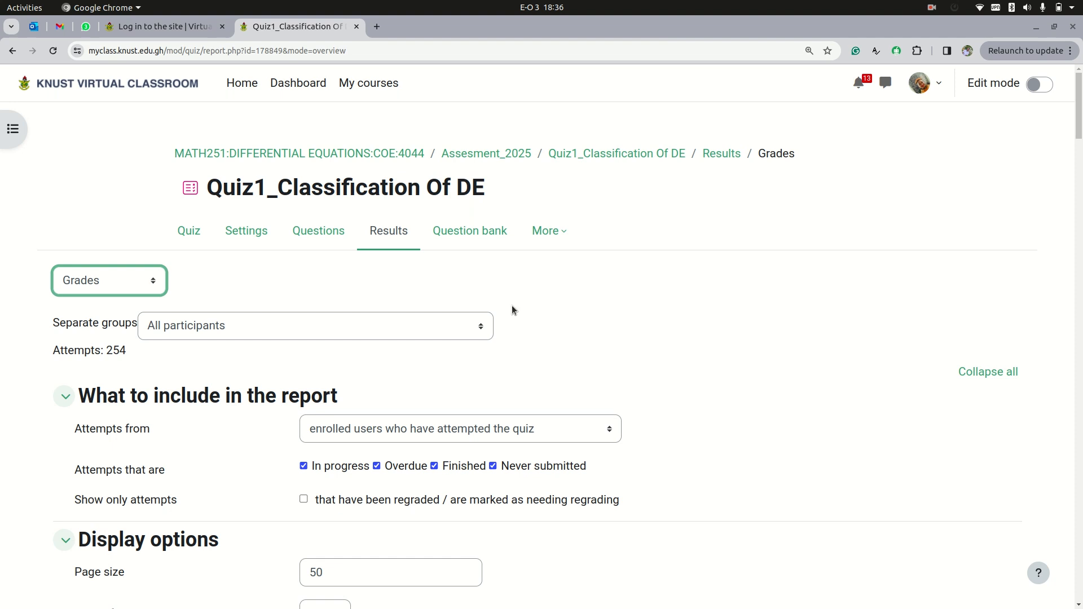
left_click(481, 326)
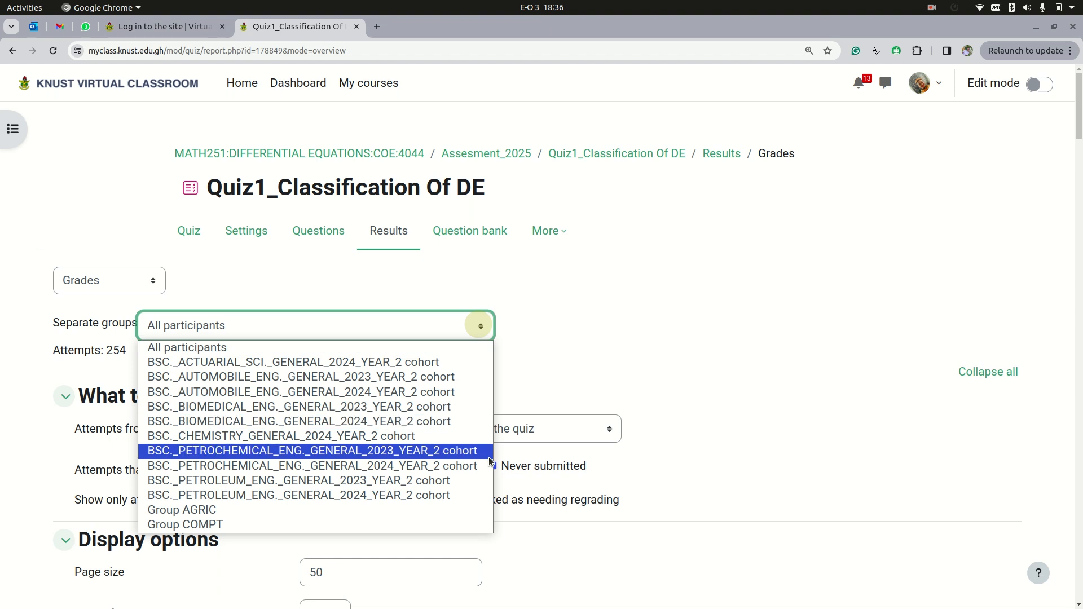
left_click(345, 466)
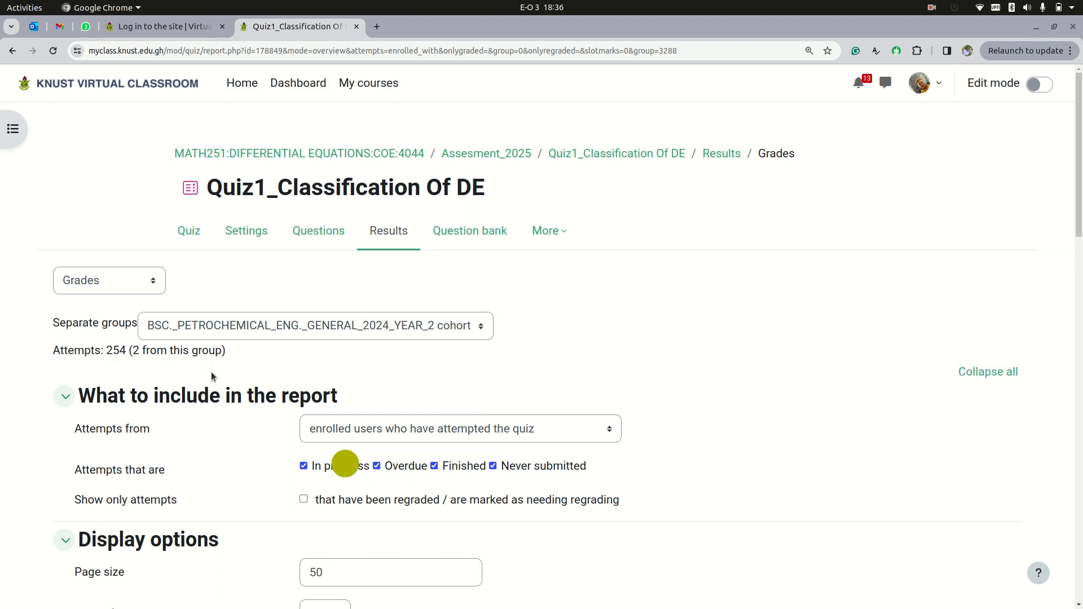
Limit the grades report to finished attempts from enrolled users who have attempted the quiz, excluding in-progress, overdue and never-submitted attempts
scroll(357, 356, "down", 2)
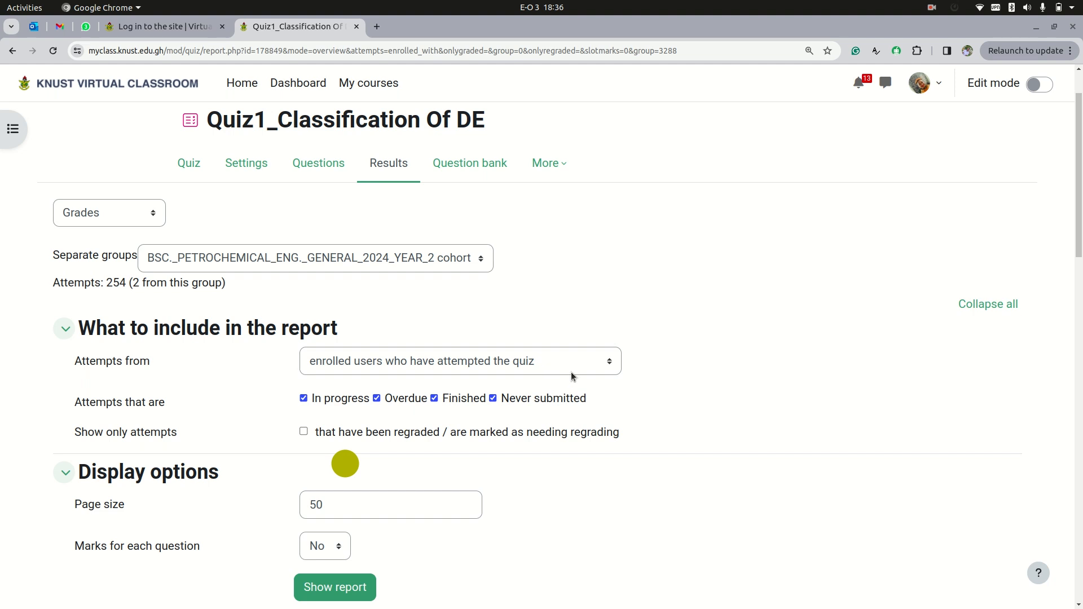
left_click(600, 361)
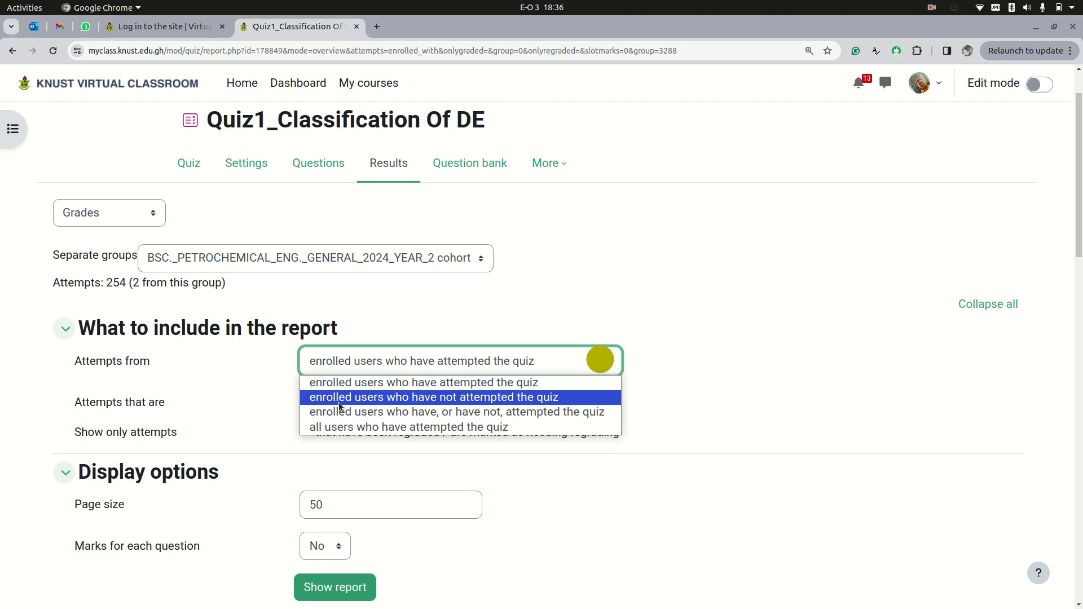
left_click(373, 382)
scroll(407, 471, "down", 2)
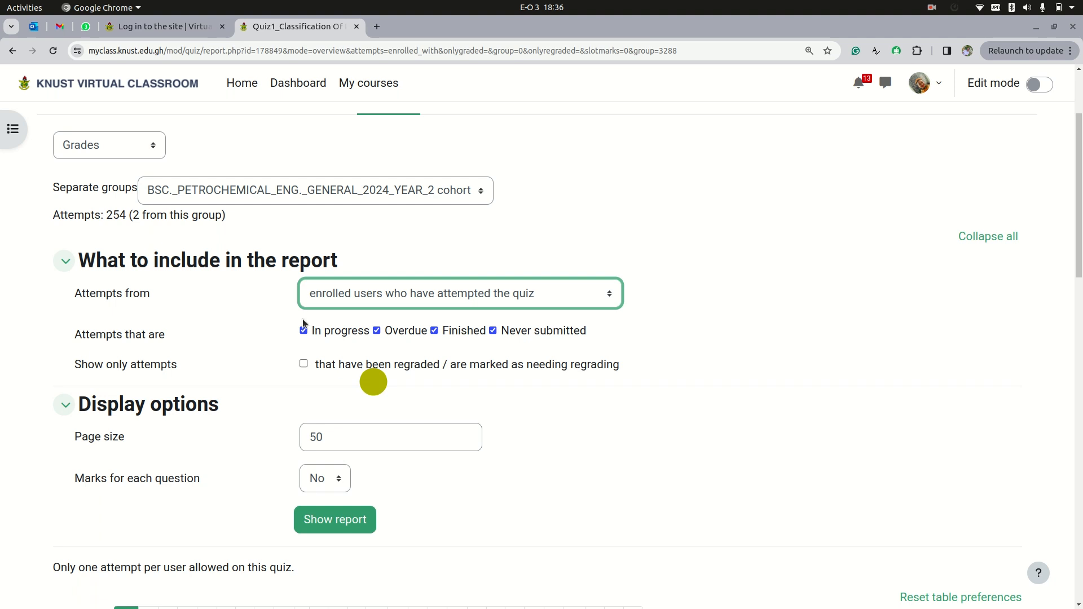
left_click(304, 332)
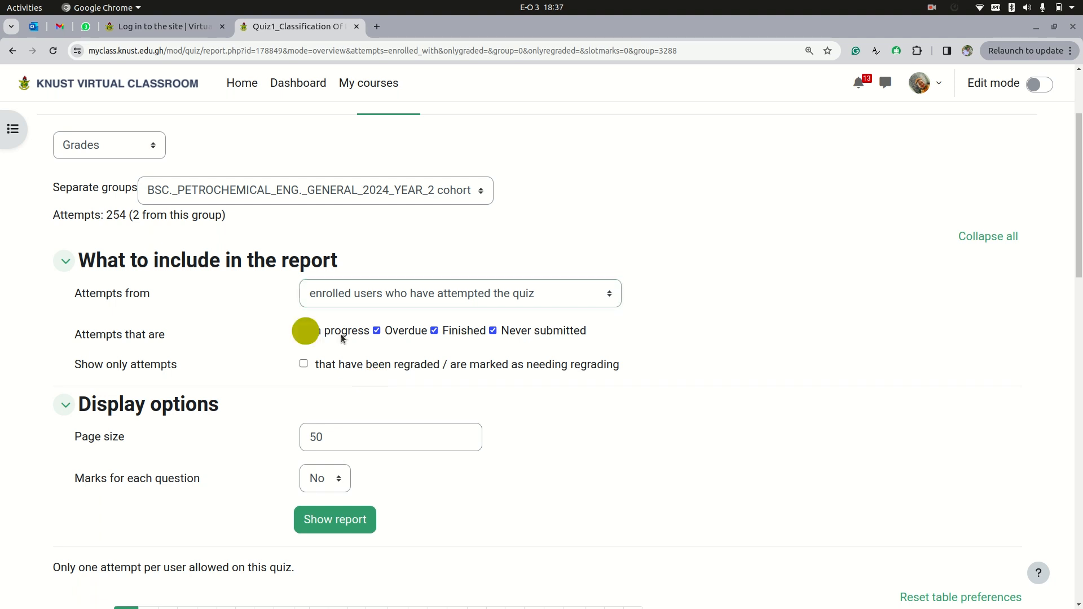
left_click(377, 331)
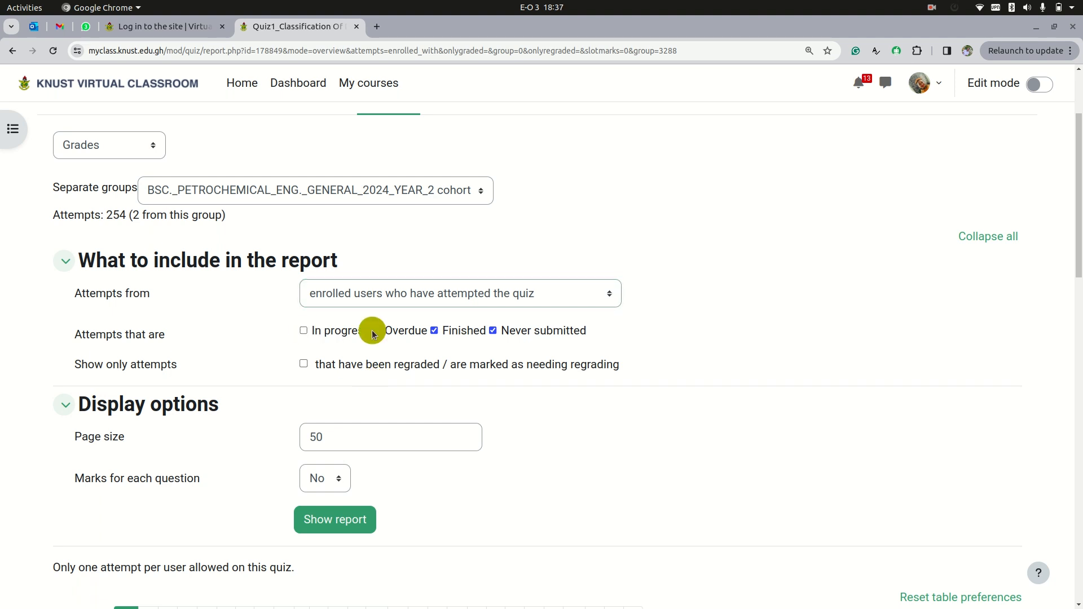
left_click(493, 332)
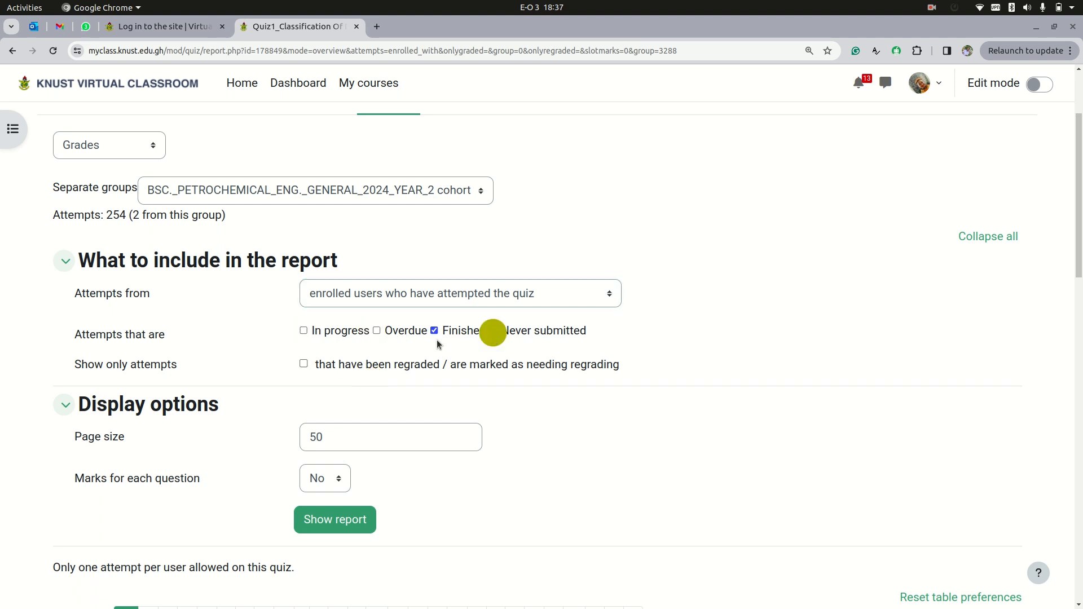
left_click(615, 329)
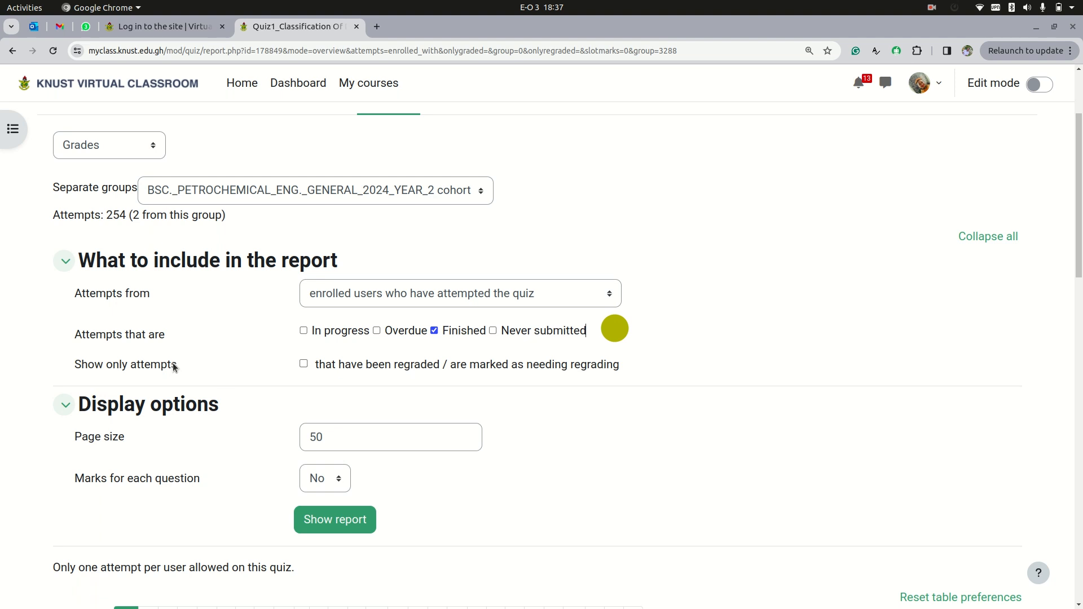
Examine the report's display options and the choices for Marks for each question
scroll(316, 385, "down", 2)
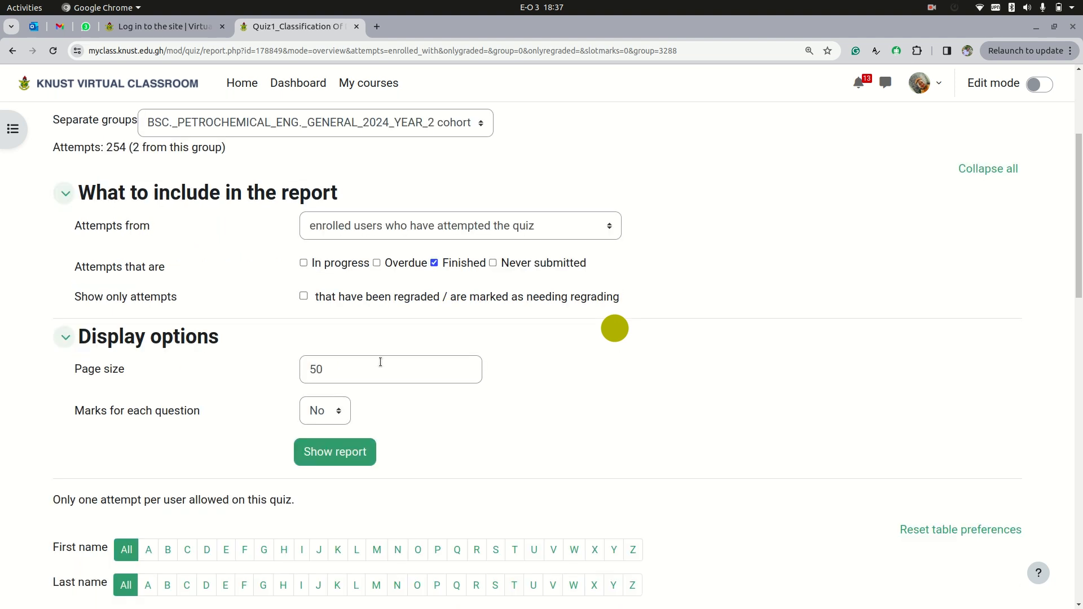
scroll(438, 378, "down", 2)
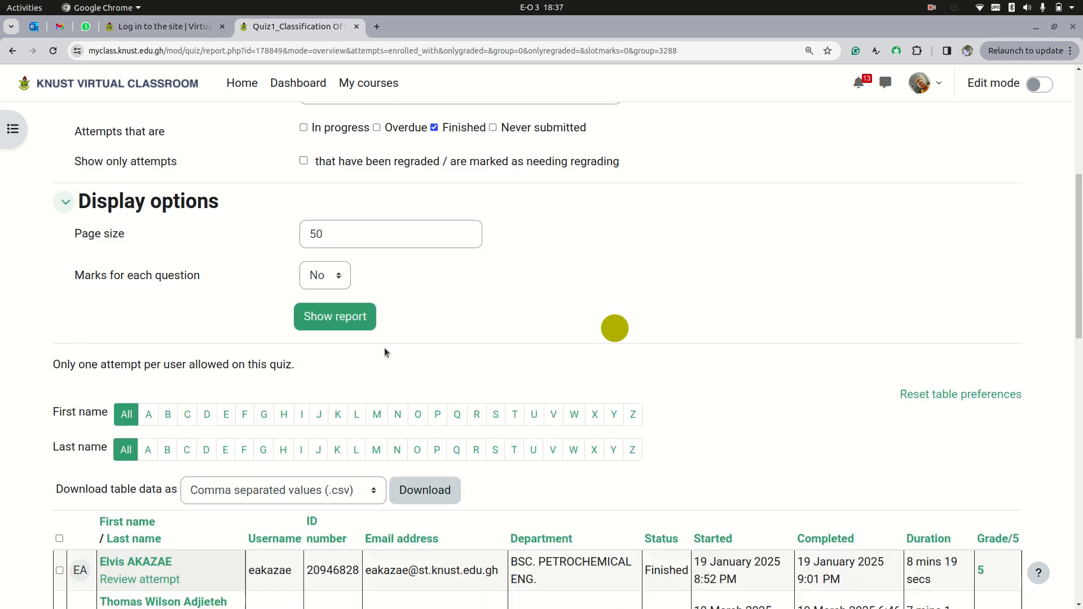
left_click(340, 282)
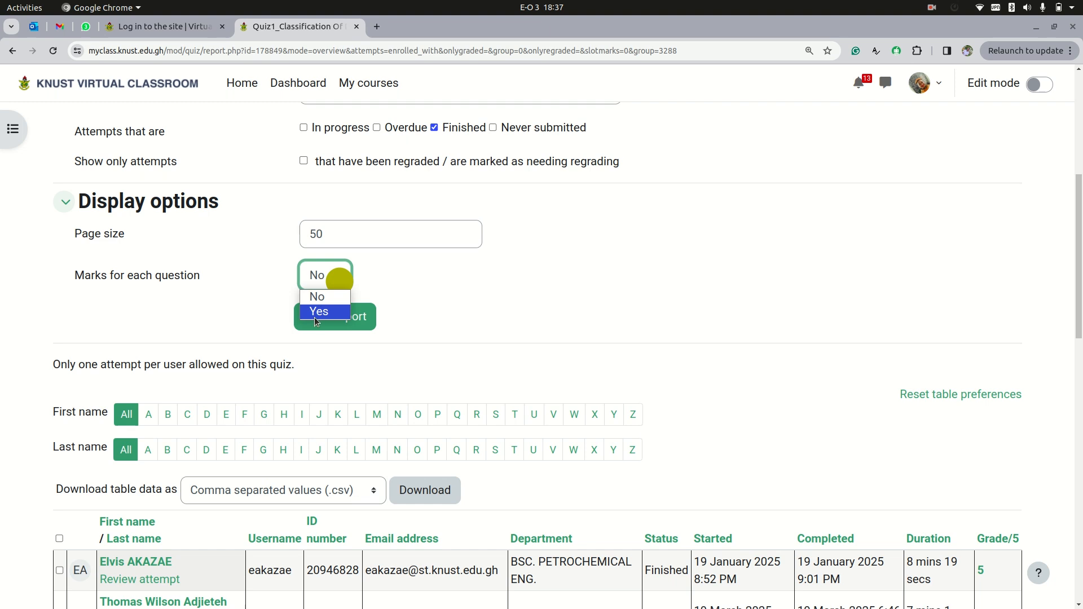
Switch to Stylus Labs Write and, on a new page, handwrite a 10-questions heading, "Yes" and a list of 1, 2 and 3 marks
mouse_move(2, 255)
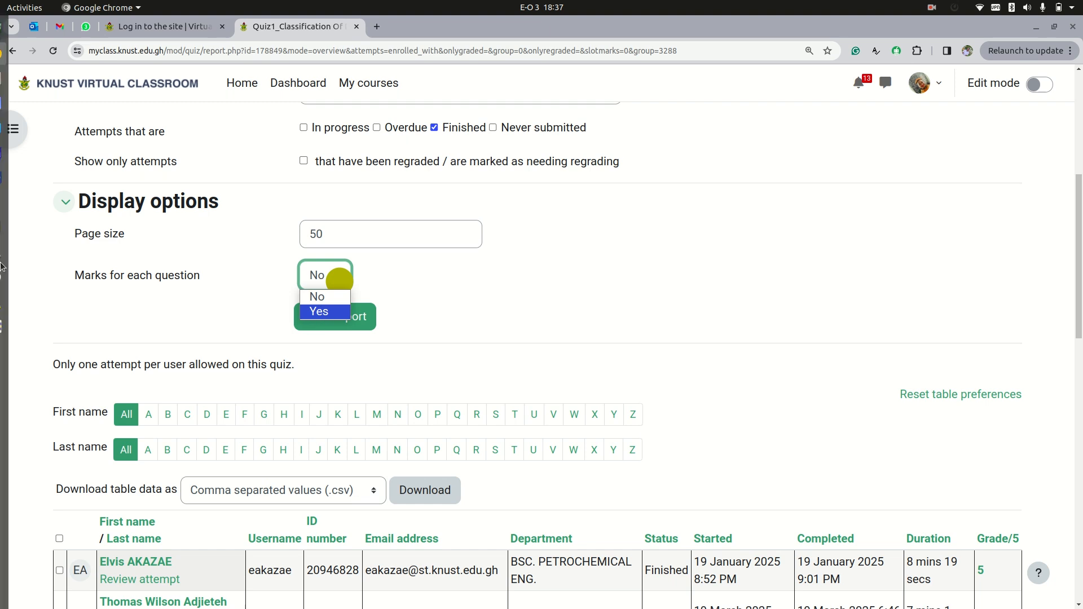
left_click(16, 252)
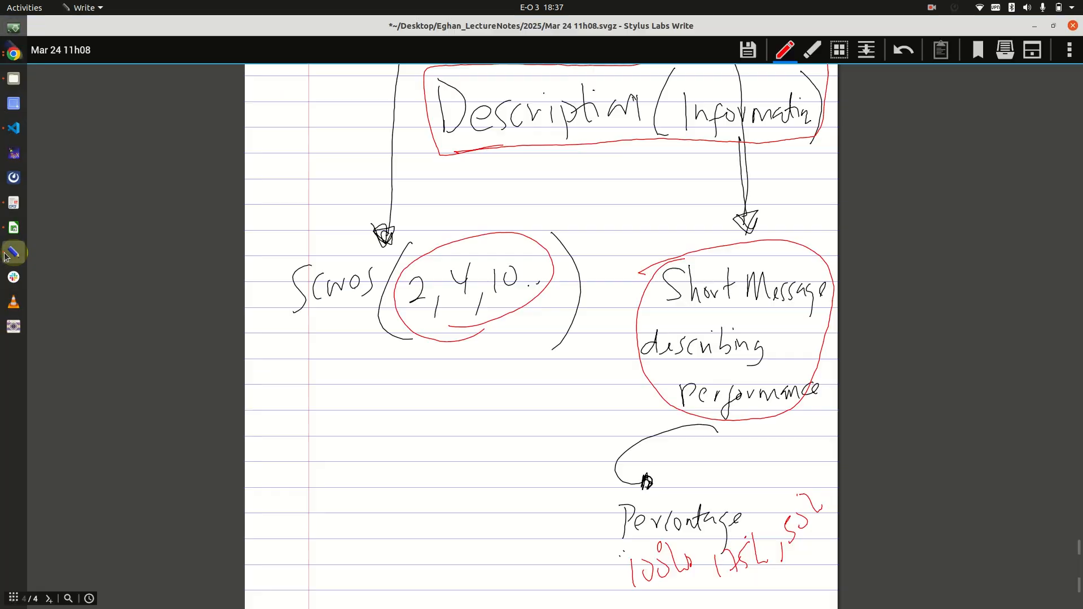
left_click(48, 599)
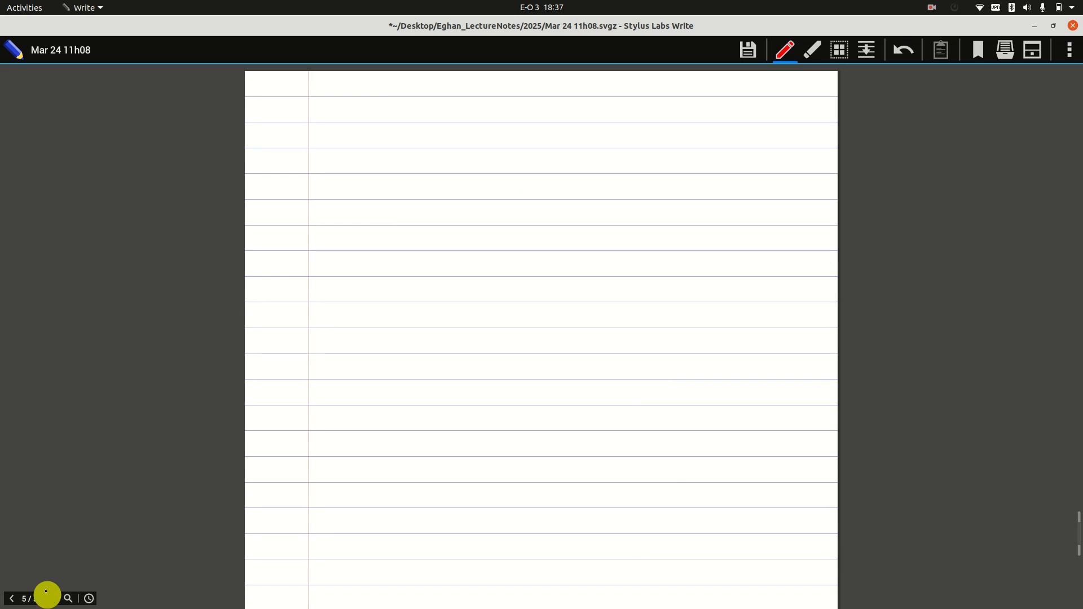
left_click_drag(471, 197, 478, 248)
mouse_move(502, 201)
left_mouse_down()
mouse_move(512, 241)
mouse_move(522, 212)
left_mouse_up()
mouse_move(553, 217)
left_mouse_down()
mouse_move(583, 186)
mouse_move(613, 224)
left_mouse_up()
mouse_move(423, 300)
left_mouse_down()
mouse_move(424, 340)
mouse_move(473, 334)
left_mouse_up()
left_click_drag(524, 304, 527, 331)
left_click_drag(540, 309, 549, 333)
mouse_move(430, 384)
left_mouse_down()
mouse_move(452, 402)
mouse_move(512, 398)
left_mouse_up()
left_click_drag(530, 388, 543, 383)
left_click_drag(543, 389, 548, 370)
mouse_move(437, 447)
left_mouse_down()
mouse_move(458, 461)
mouse_move(534, 456)
left_mouse_up()
left_click_drag(547, 439, 544, 449)
left_click_drag(680, 196, 701, 214)
left_click_drag(712, 198, 713, 231)
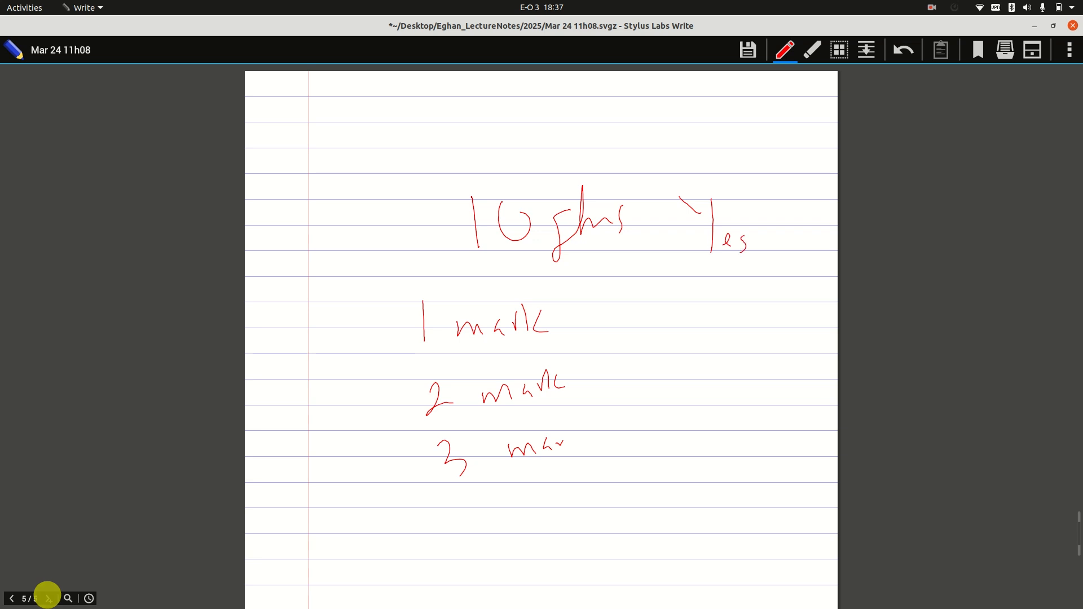
Handwrite "No" at the lower part of the page and circle the list of individual question marks
left_click_drag(696, 489, 703, 527)
mouse_move(697, 489)
left_mouse_down()
mouse_move(726, 529)
mouse_move(723, 484)
left_mouse_up()
left_click_drag(736, 514, 744, 513)
mouse_move(413, 284)
left_mouse_down()
mouse_move(474, 269)
mouse_move(590, 463)
mouse_move(428, 274)
left_mouse_up()
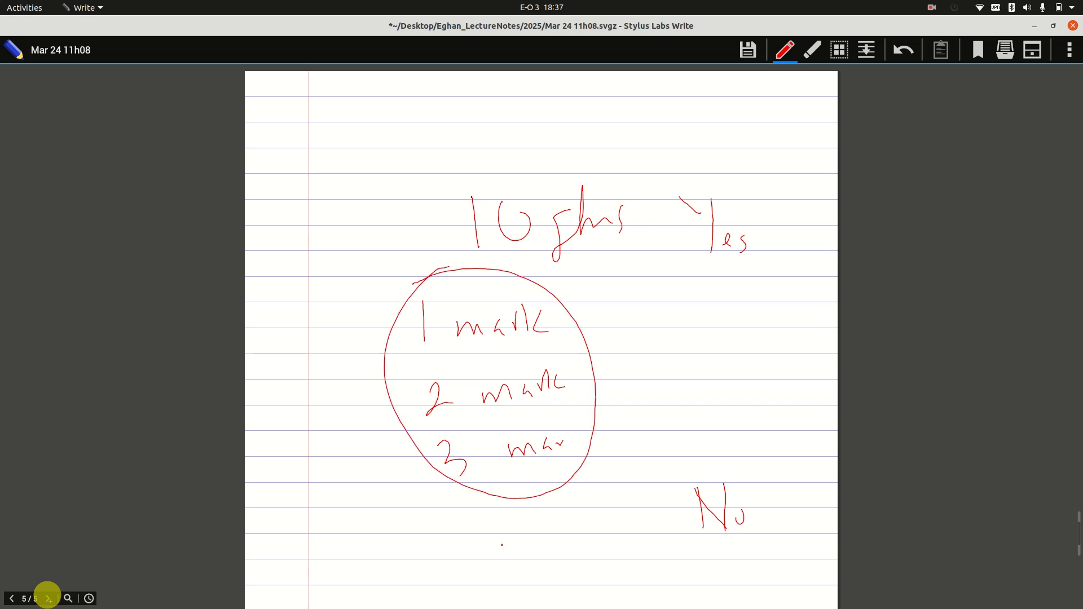
Add "+ Total mark" beside the circled list, then cross out the list and underline the total mark
left_click_drag(615, 357, 617, 378)
left_click_drag(610, 372, 752, 354)
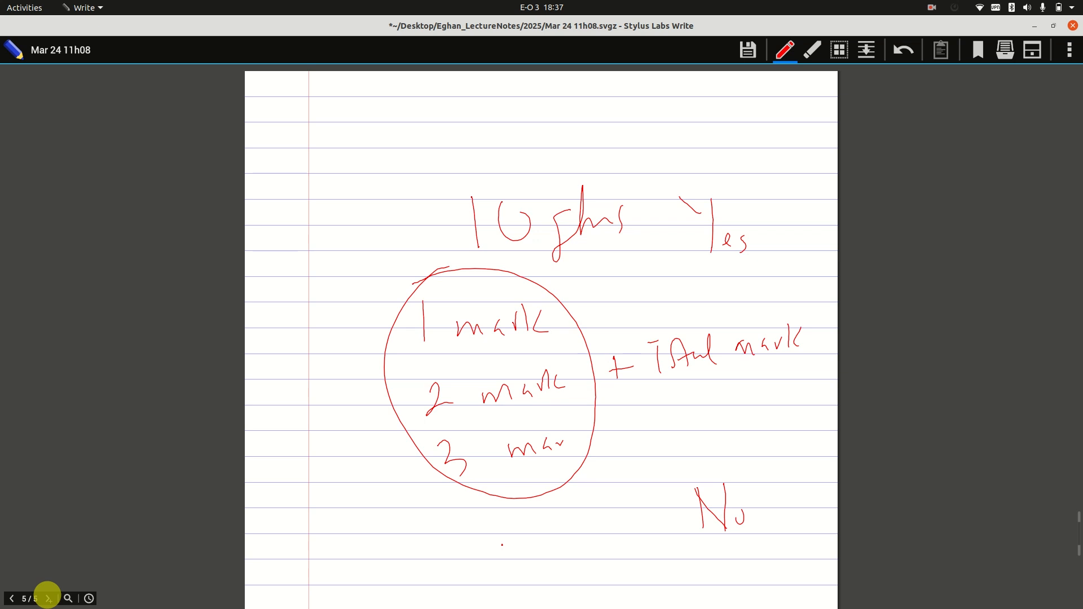
left_click_drag(450, 350, 418, 403)
left_click_drag(407, 358, 458, 381)
mouse_move(672, 392)
left_mouse_down()
mouse_move(753, 390)
mouse_move(794, 356)
left_mouse_up()
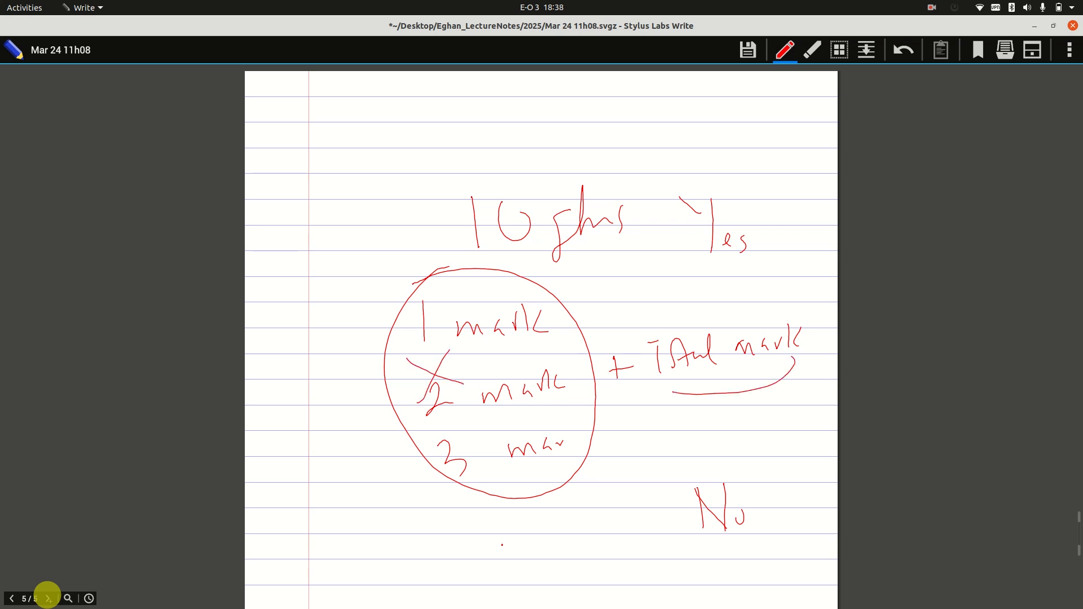
Switch back to the quiz report in Chrome and leave Marks for each question set to No
left_click(14, 63)
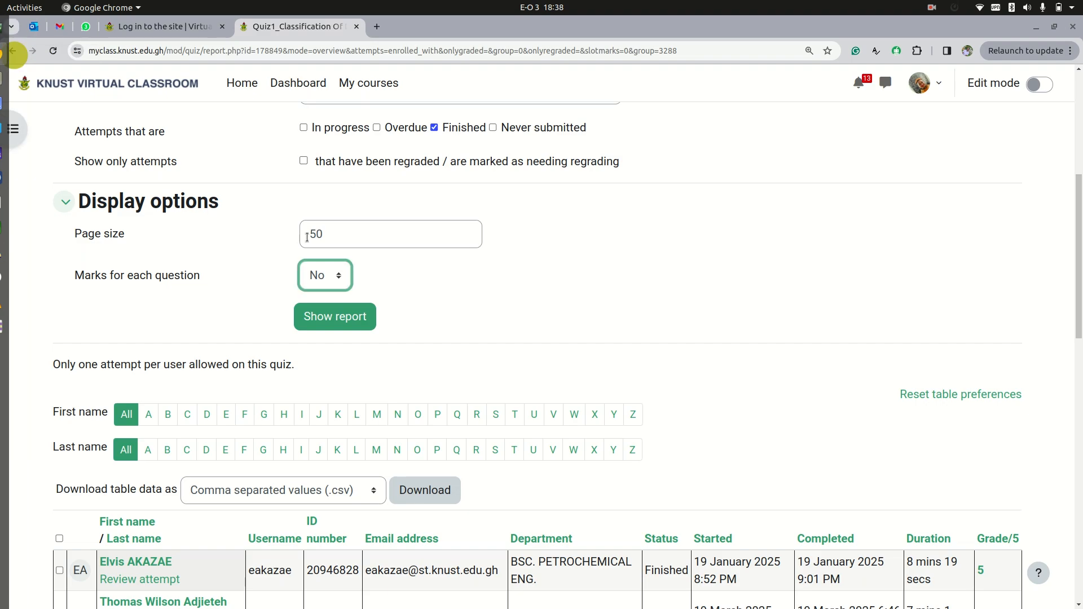
left_click(337, 276)
left_click(340, 280)
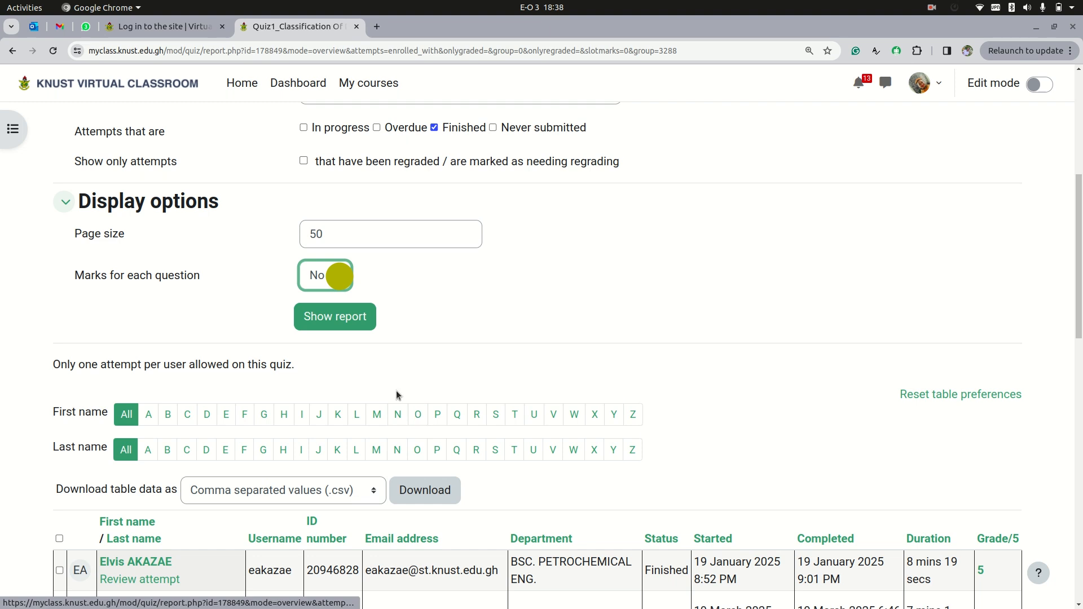
Download the attempts table as Comma separated values (.csv) and save the file to the Desktop
scroll(406, 409, "down", 2)
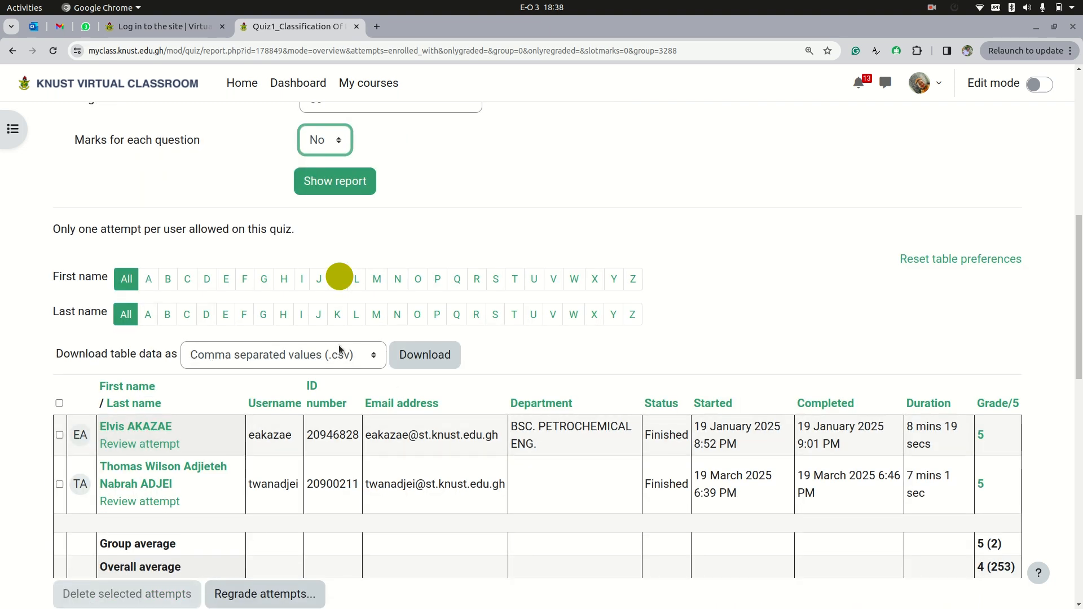
left_click(373, 357)
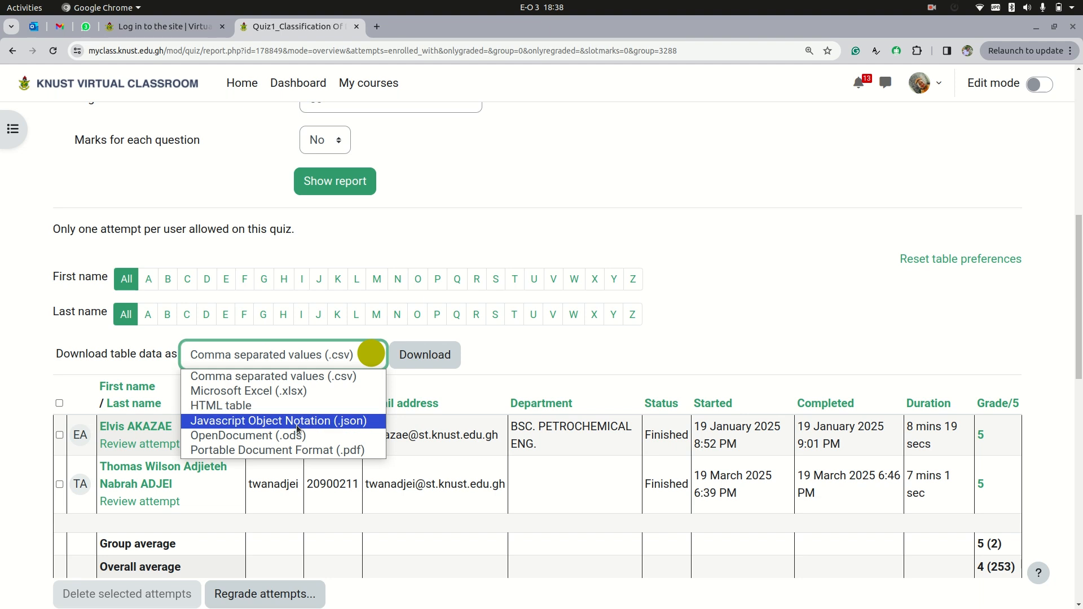
left_click(331, 377)
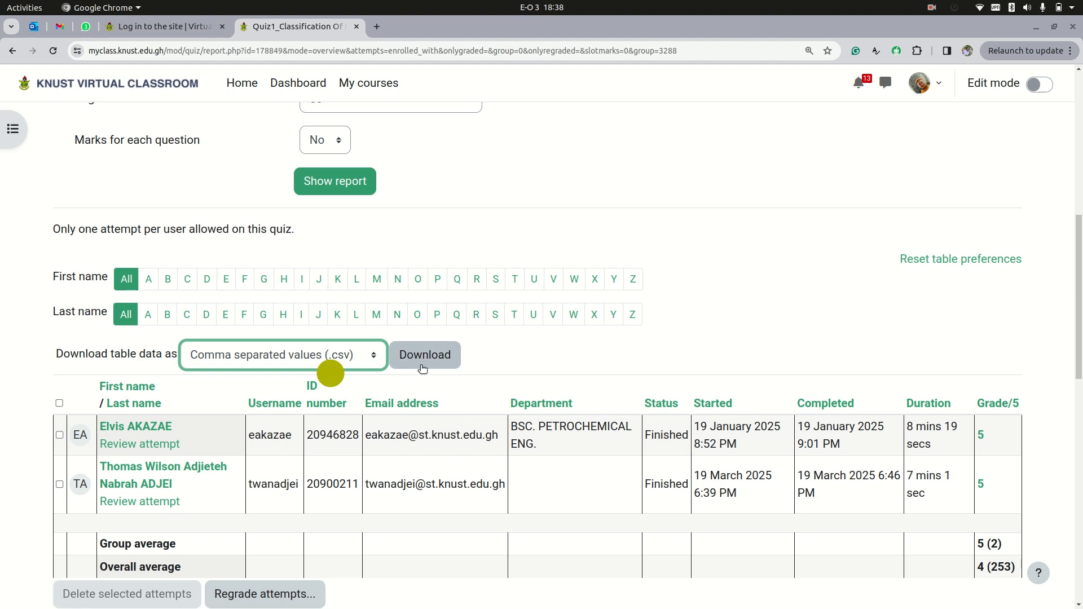
scroll(423, 368, "down", 2)
scroll(431, 316, "up", 1)
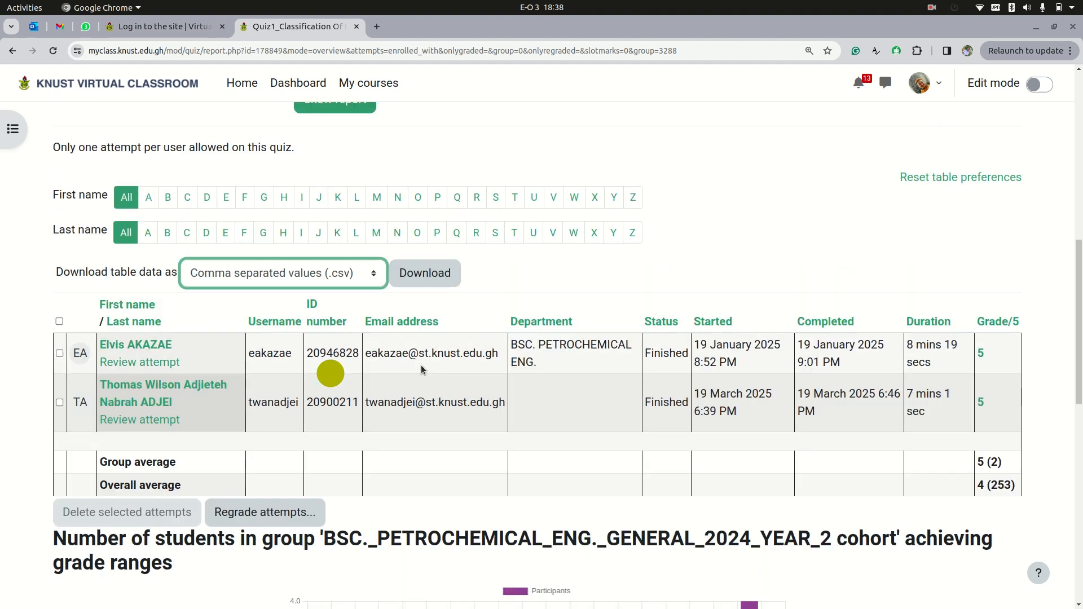
left_click(434, 299)
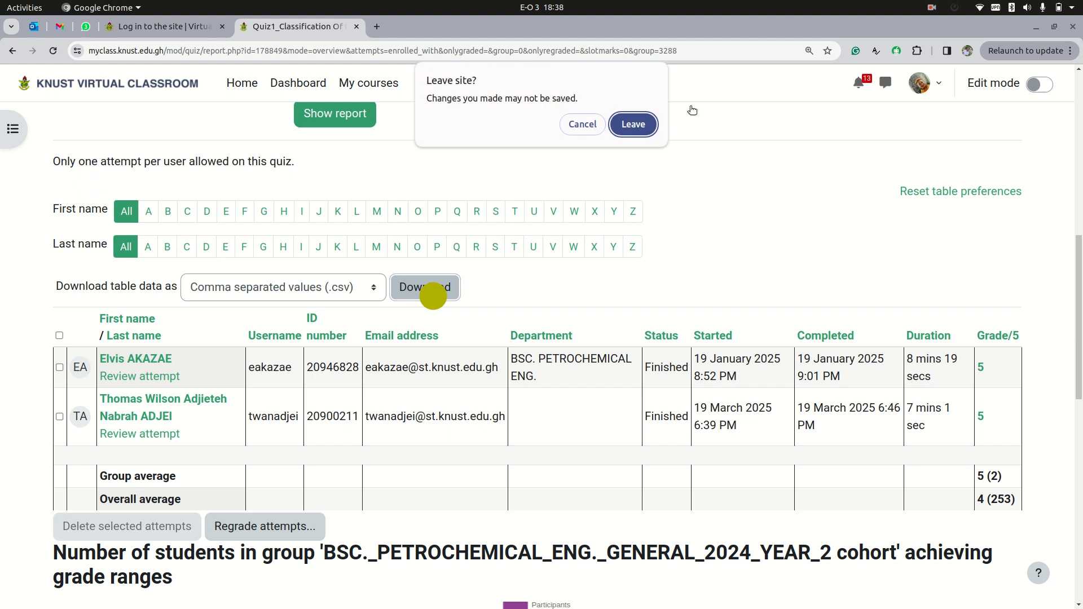
left_click(628, 130)
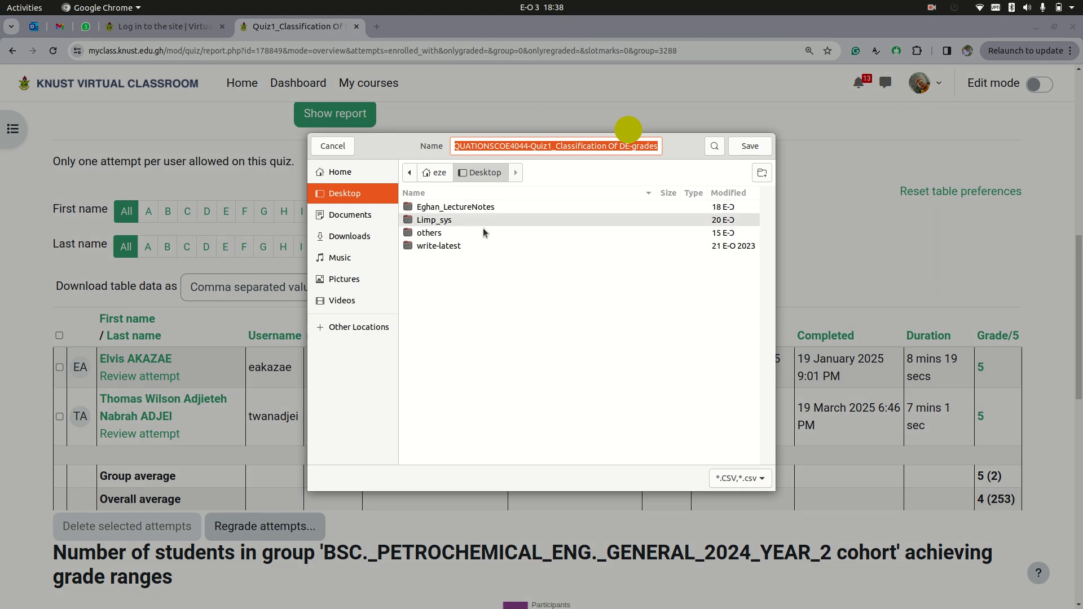
left_click(750, 146)
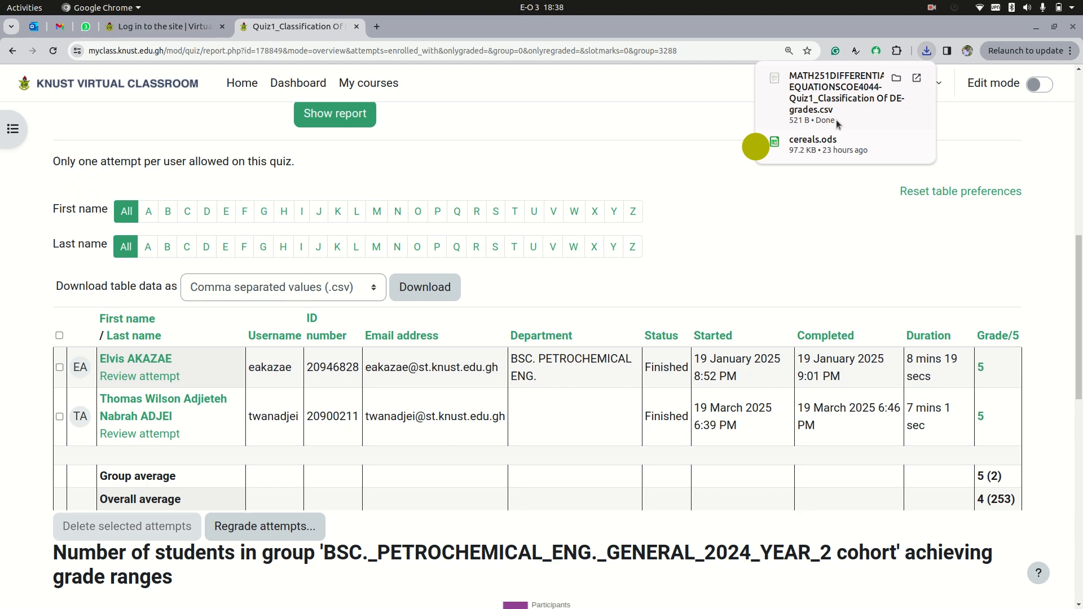
Open the downloaded grades CSV in LibreOffice Calc with comma-separated import and widen its window to show more columns
left_click(832, 89)
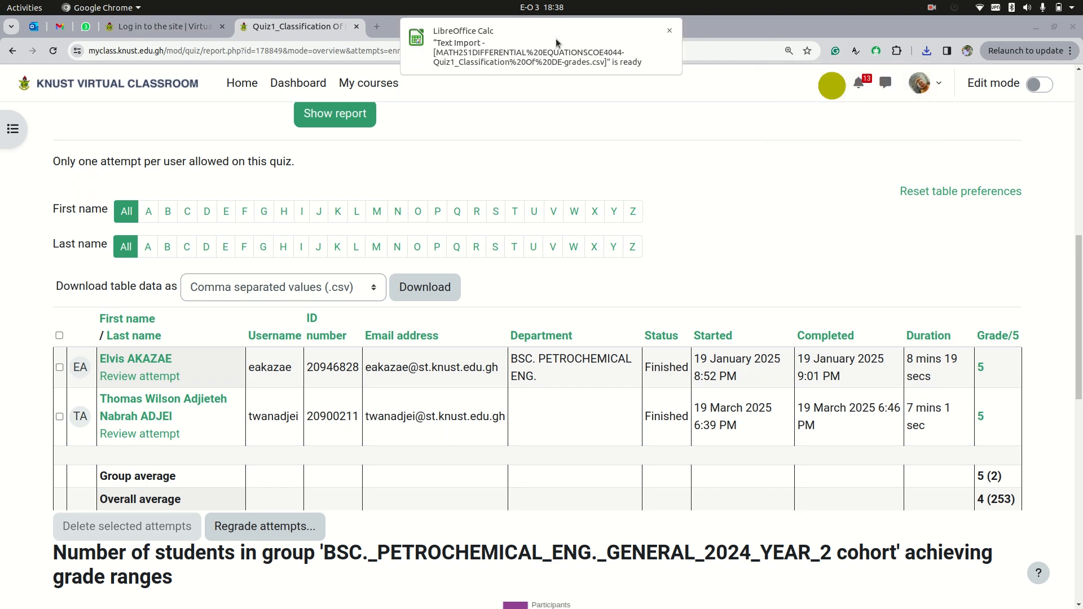
left_click(555, 44)
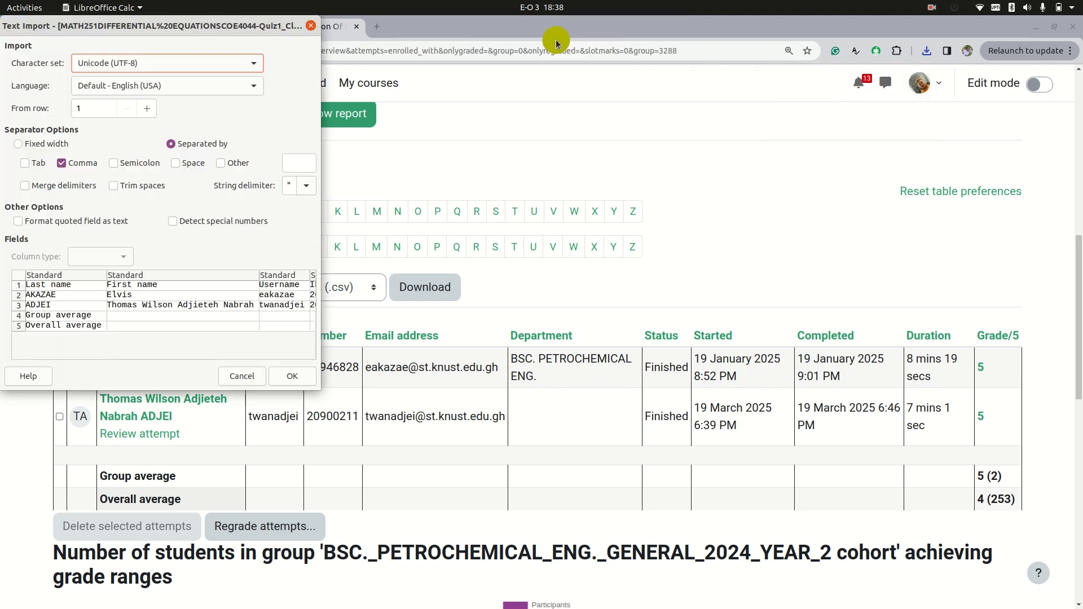
left_click(292, 376)
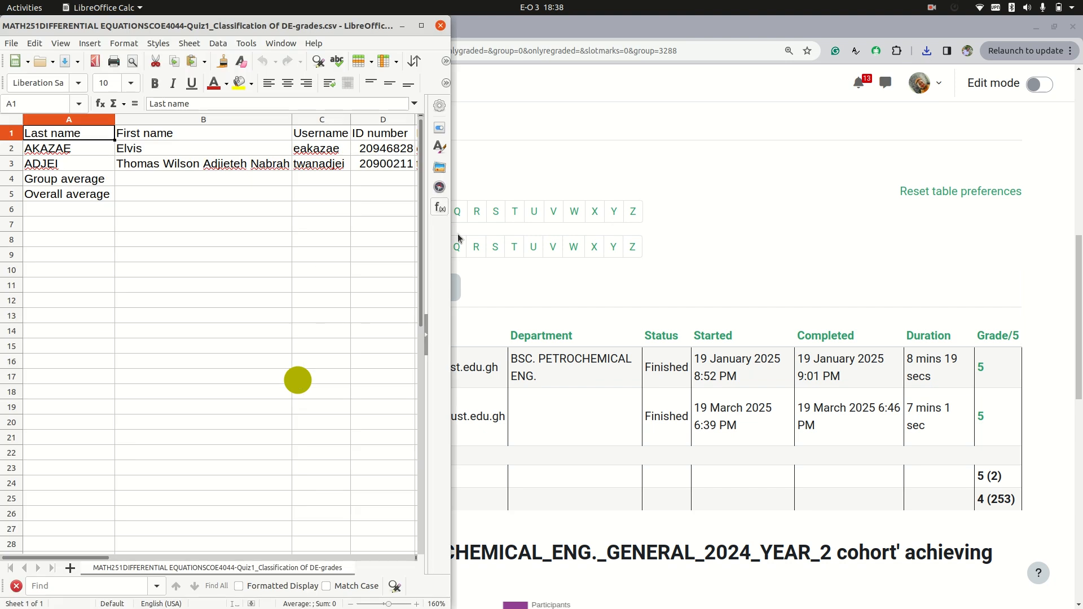
left_click_drag(451, 195, 798, 195)
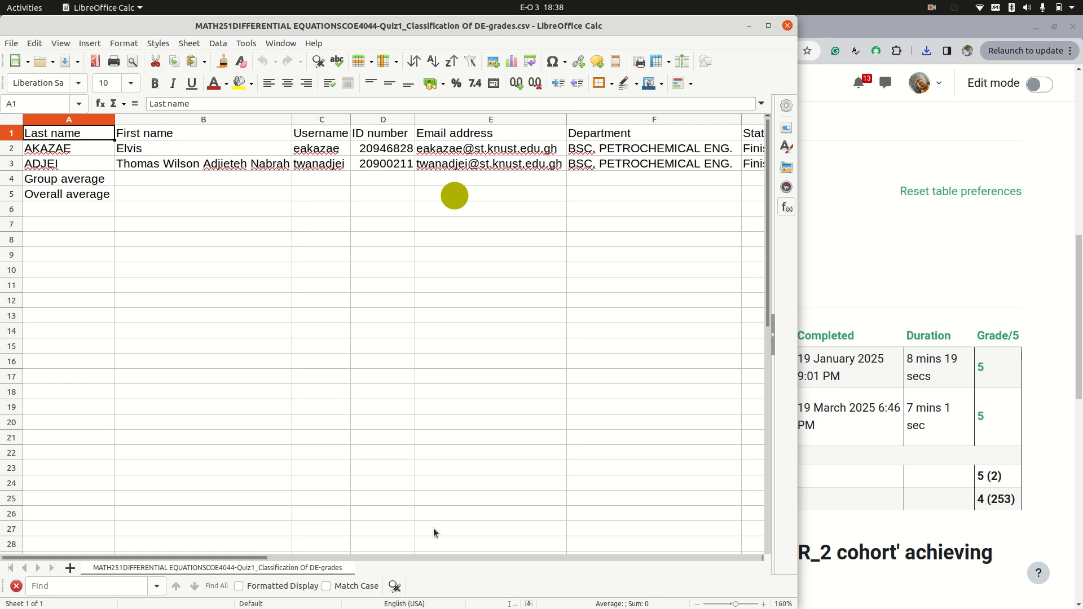
Examine the Grade/5 column in the exported spreadsheet, then close the file
left_click_drag(243, 558, 396, 558)
left_click(504, 150)
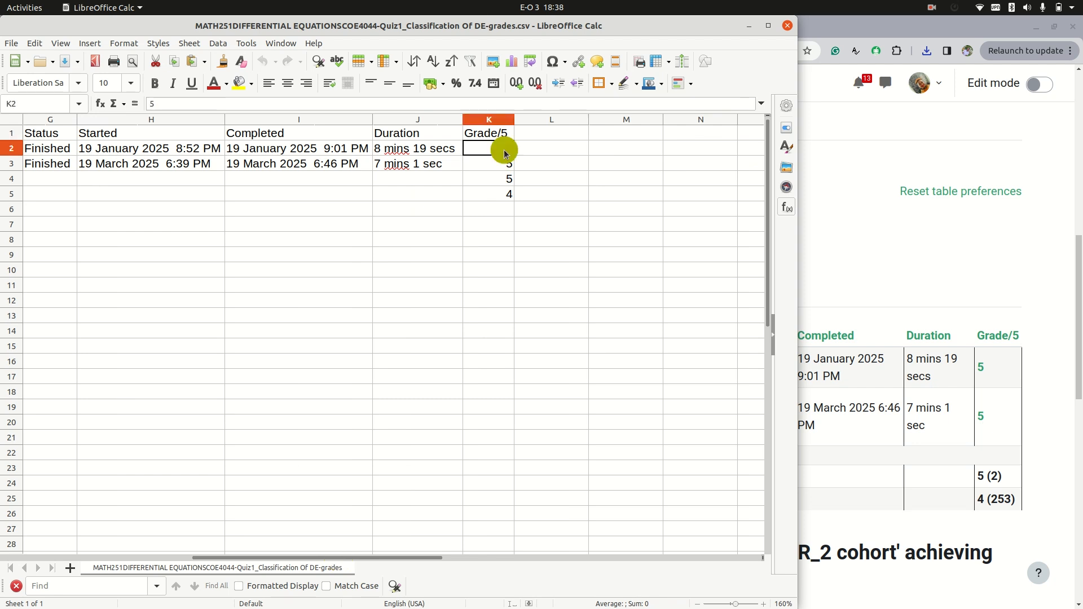
left_click(503, 167)
left_click(504, 149)
left_click(504, 164)
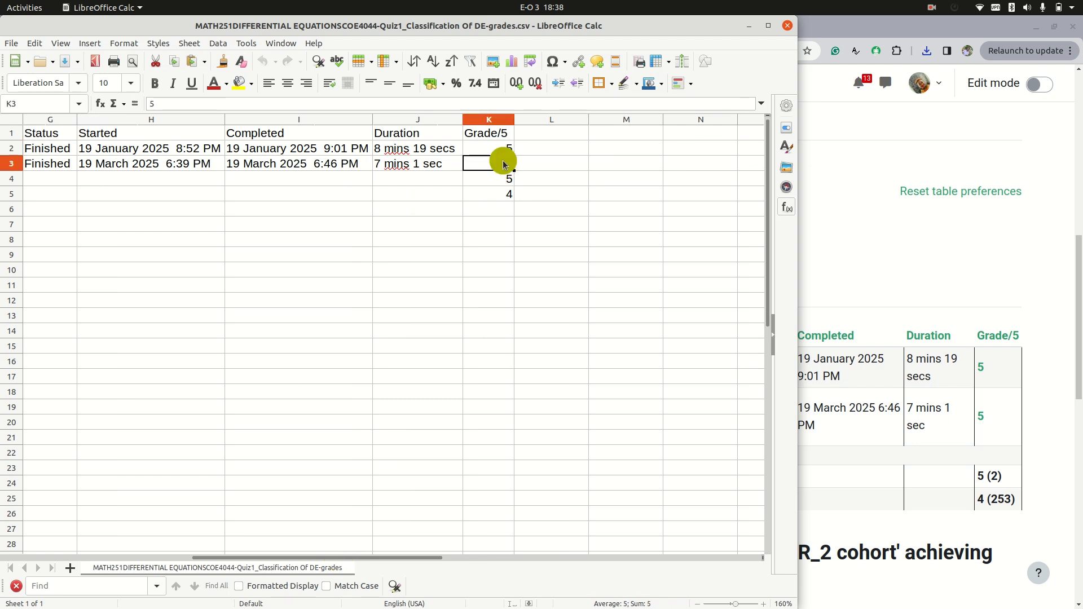
left_click(484, 123)
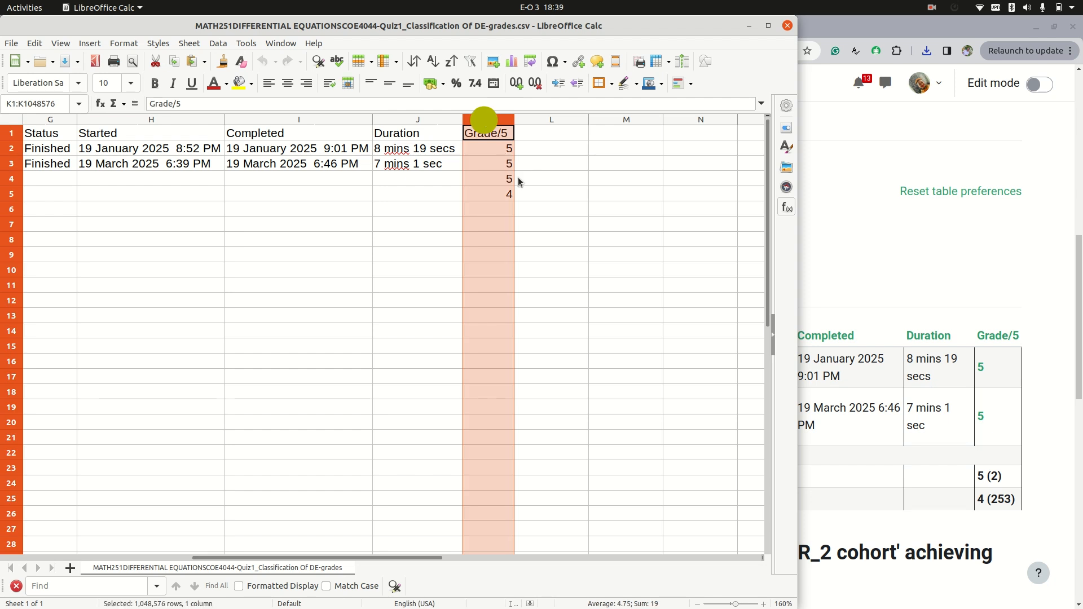
left_click(787, 28)
Switch back to the quiz report in Chrome and check the file formats offered for downloading the attempts table
left_click(828, 219)
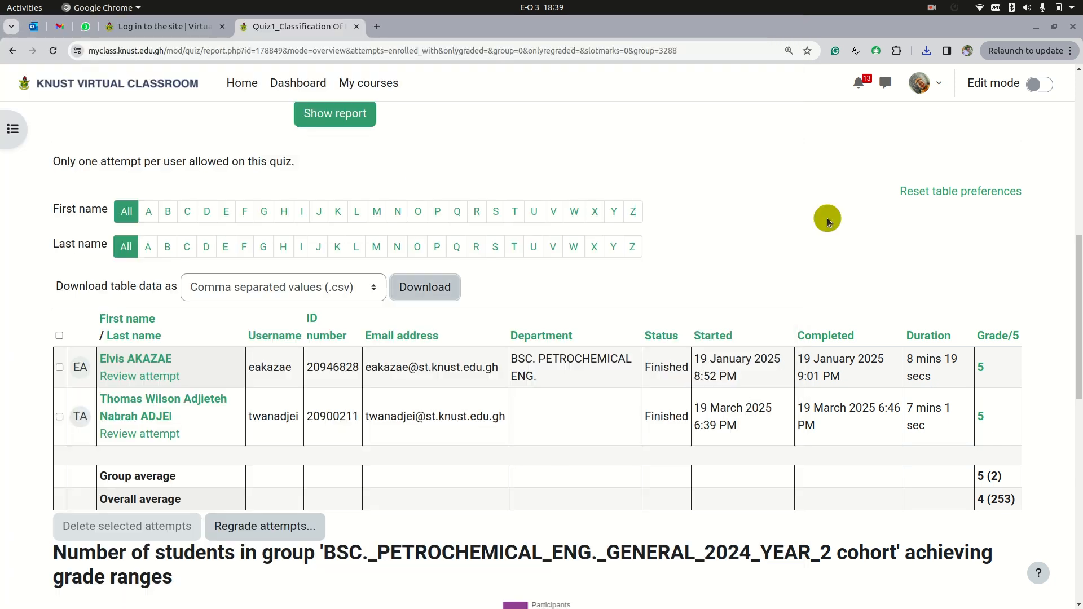
left_click(380, 287)
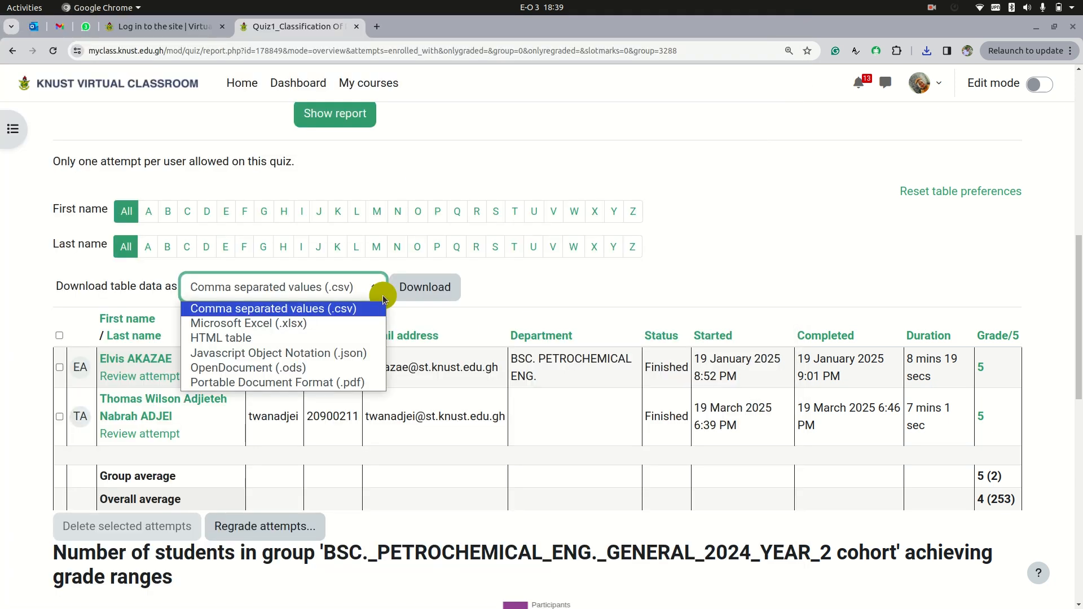
left_click(631, 271)
Set Marks for each question to Yes in the Quiz1 report's display options
scroll(634, 273, "up", 3)
scroll(634, 272, "up", 1)
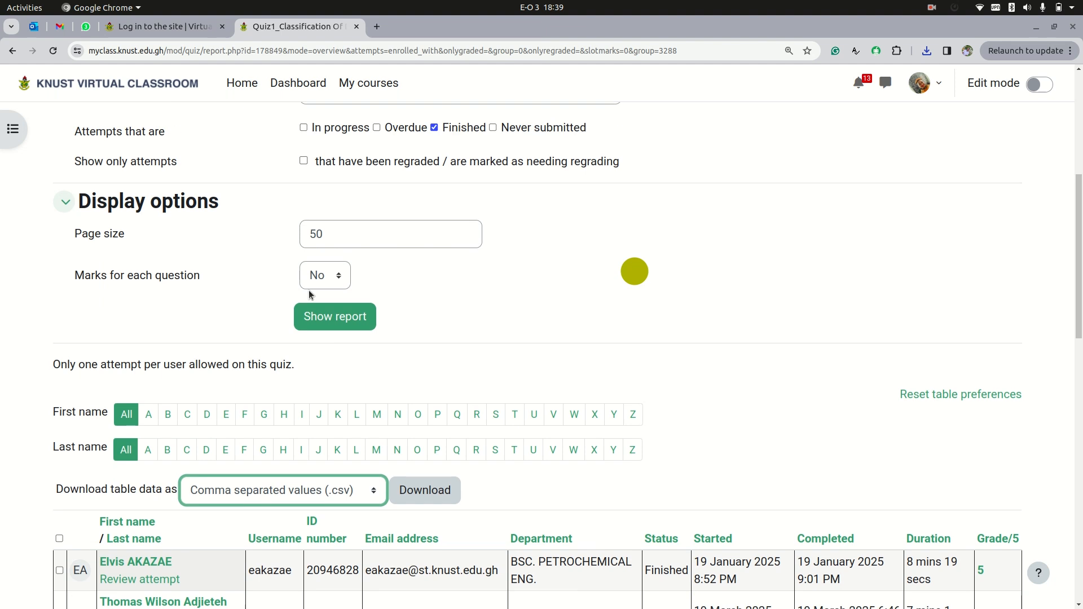
left_click(343, 281)
left_click(325, 314)
Filter the quiz report to the BSC._PETROLEUM_ENG._GENERAL_2024_YEAR_2 cohort group, leaving the page without saving the other changes
scroll(327, 310, "up", 4)
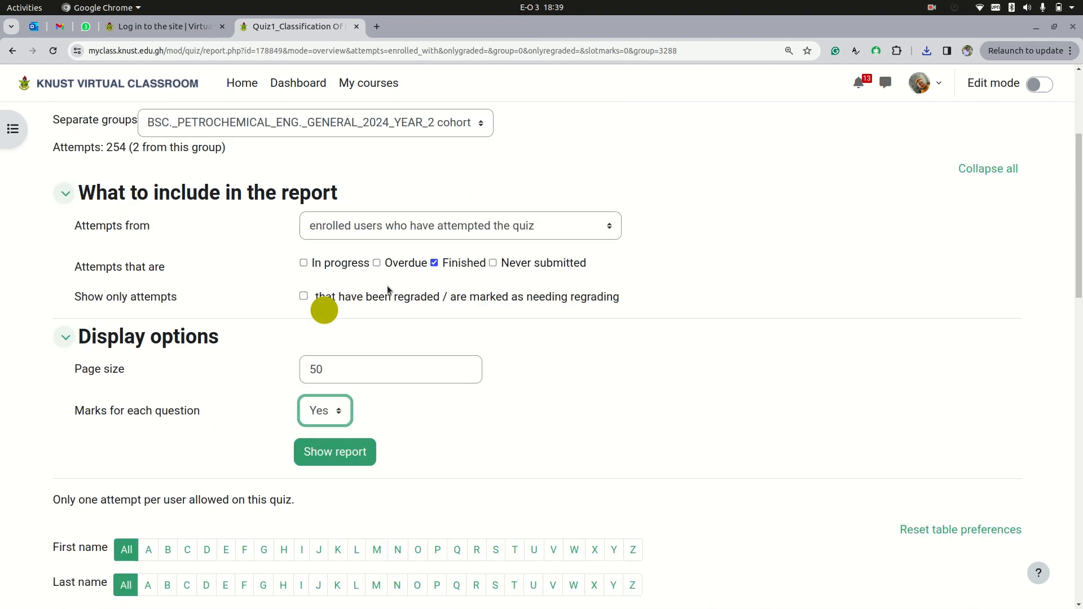
left_click(445, 120)
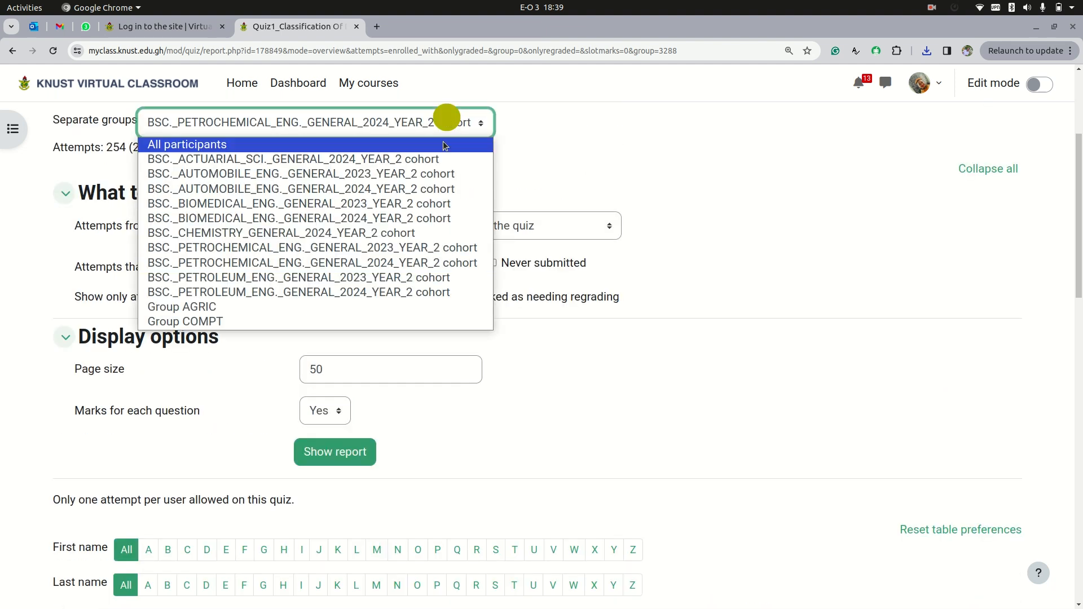
left_click(319, 299)
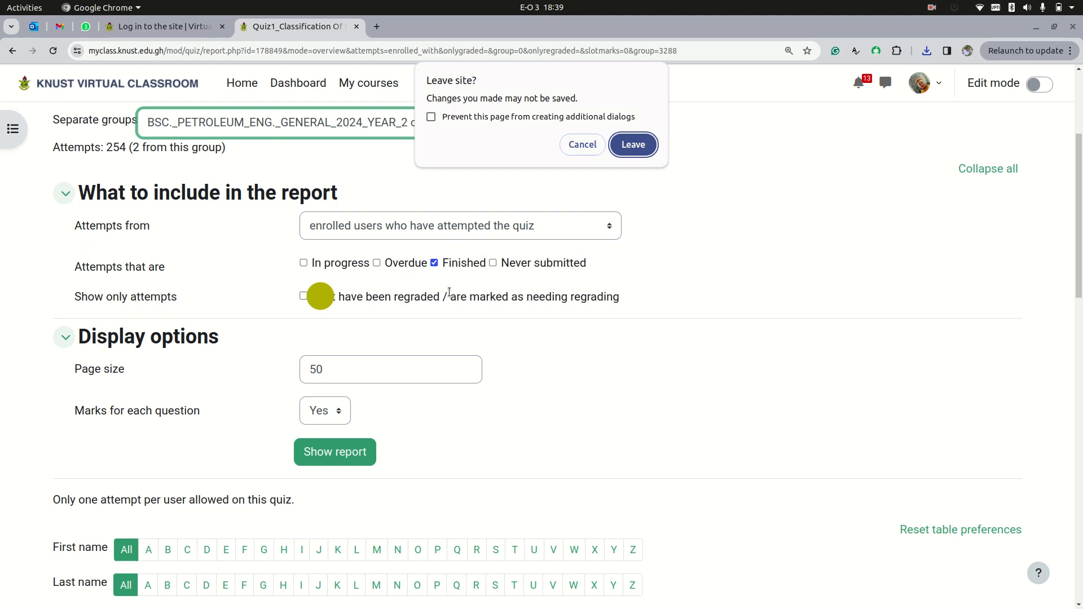
left_click(634, 148)
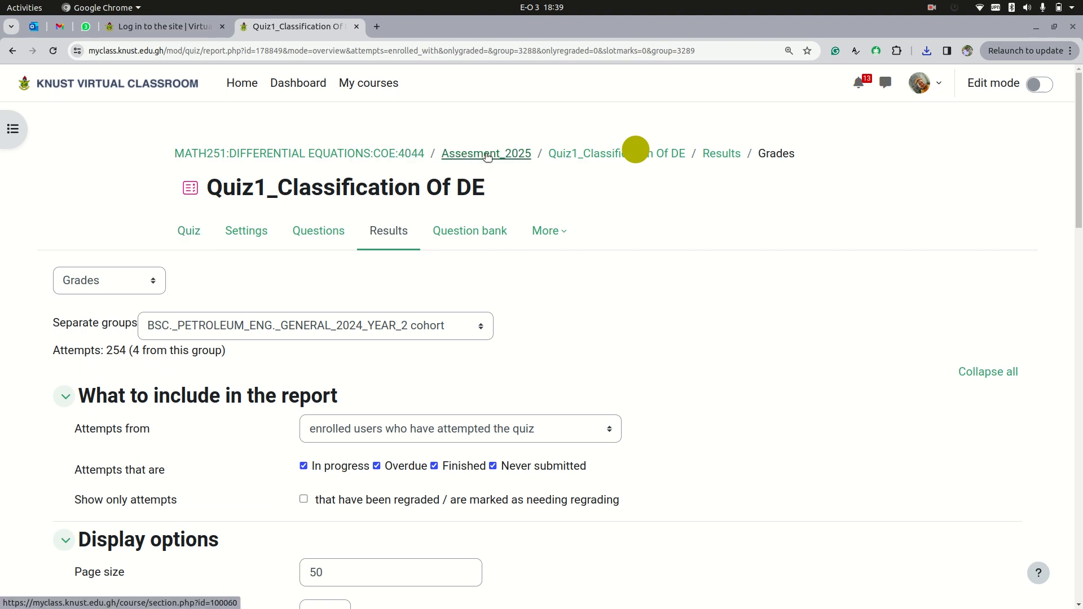
Open the results of Quiz2_FirstOrder_ODE from the Assesment_2025 section
left_click(486, 154)
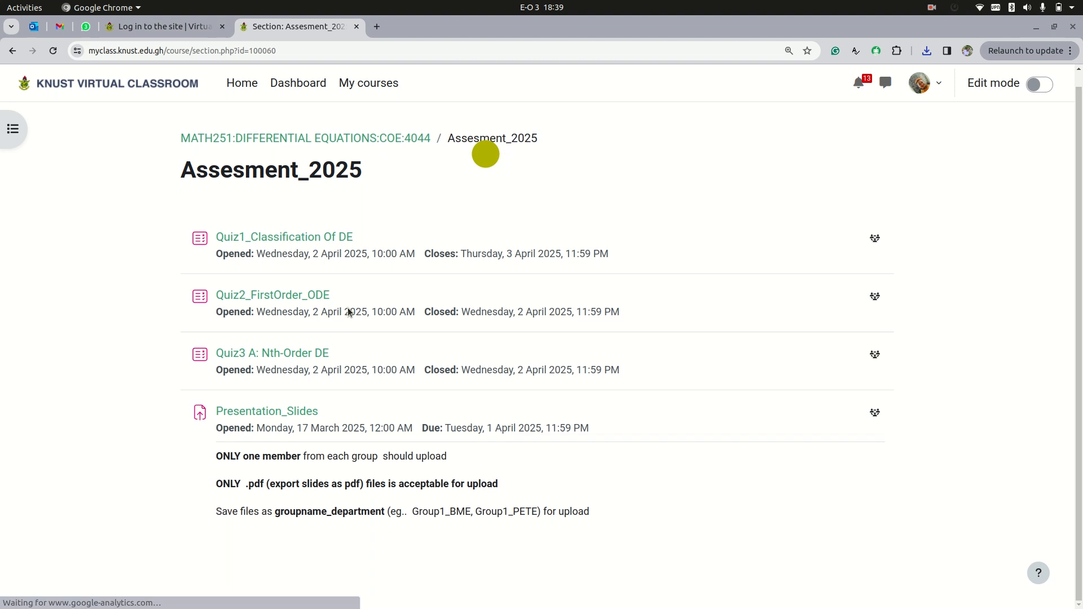
left_click(288, 299)
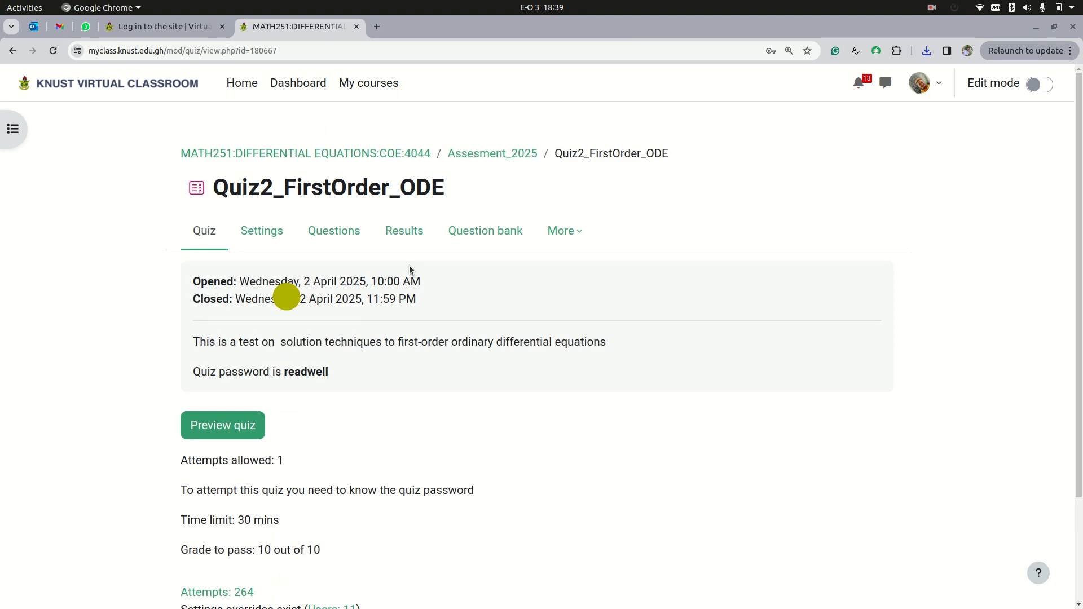
left_click(421, 233)
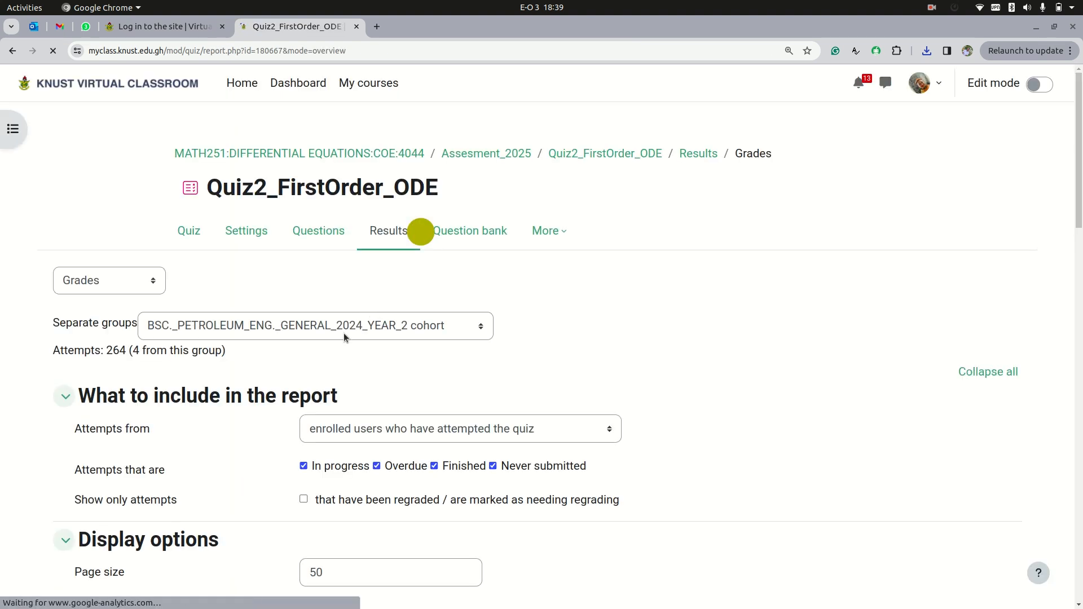
Limit the Quiz2 report to Finished attempts by excluding In progress, Overdue and Never submitted
scroll(389, 335, "down", 3)
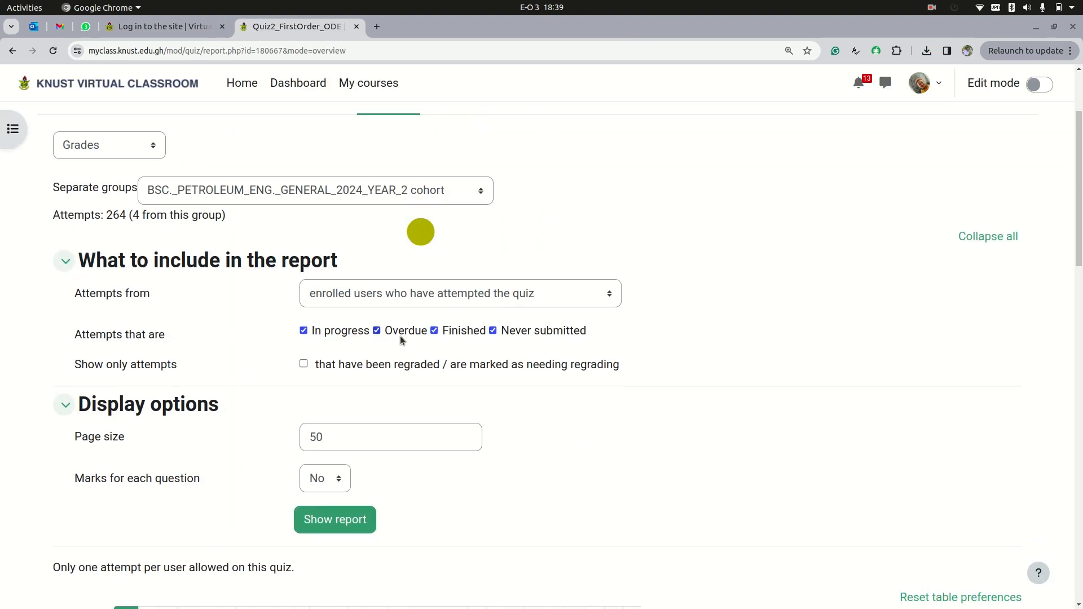
left_click(303, 330)
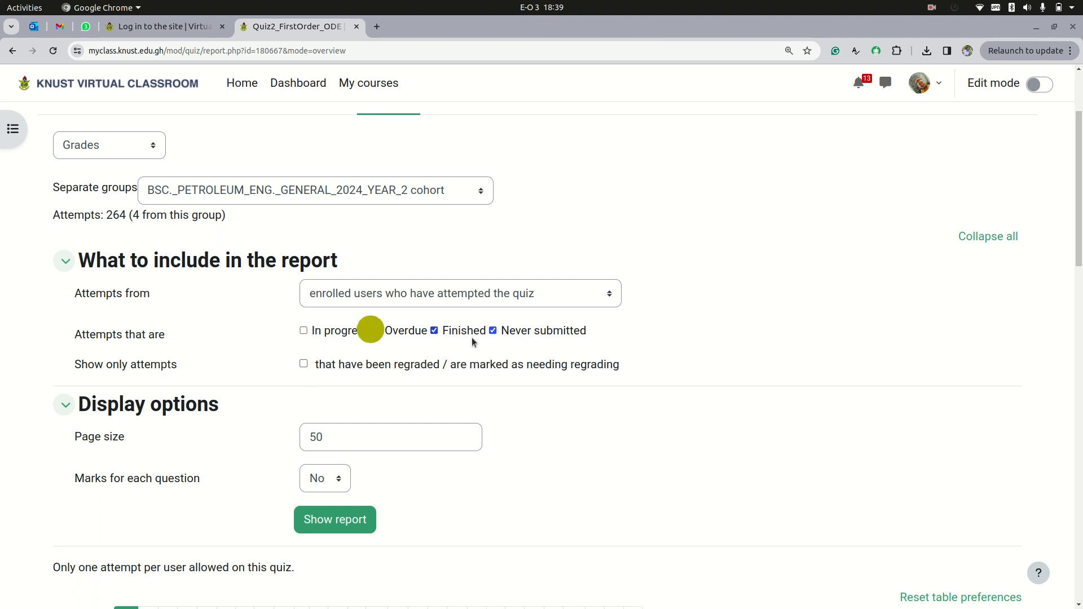
left_click(493, 330)
left_click(376, 331)
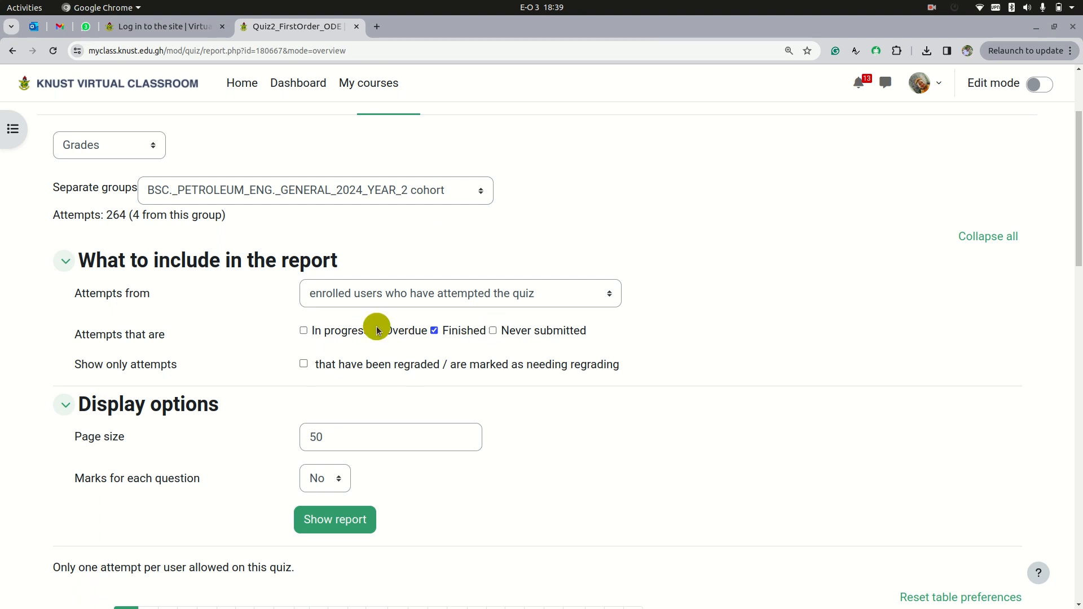
left_click(412, 403)
Set Marks for each question to Yes in the Quiz2 report's display options
scroll(396, 412, "down", 1)
scroll(396, 412, "down", 5)
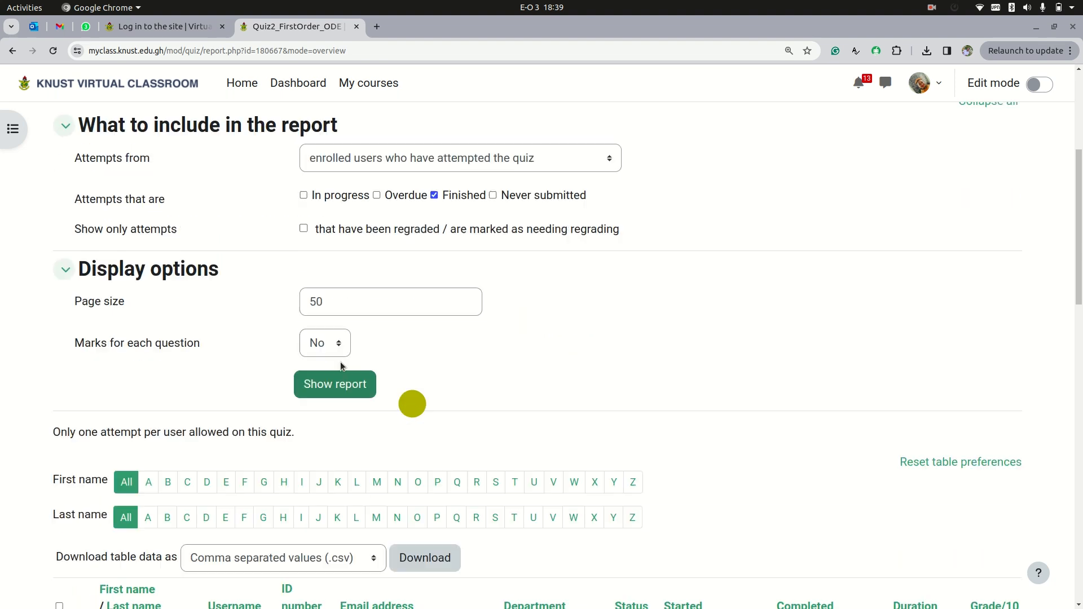
scroll(340, 278, "up", 2)
left_click(340, 278)
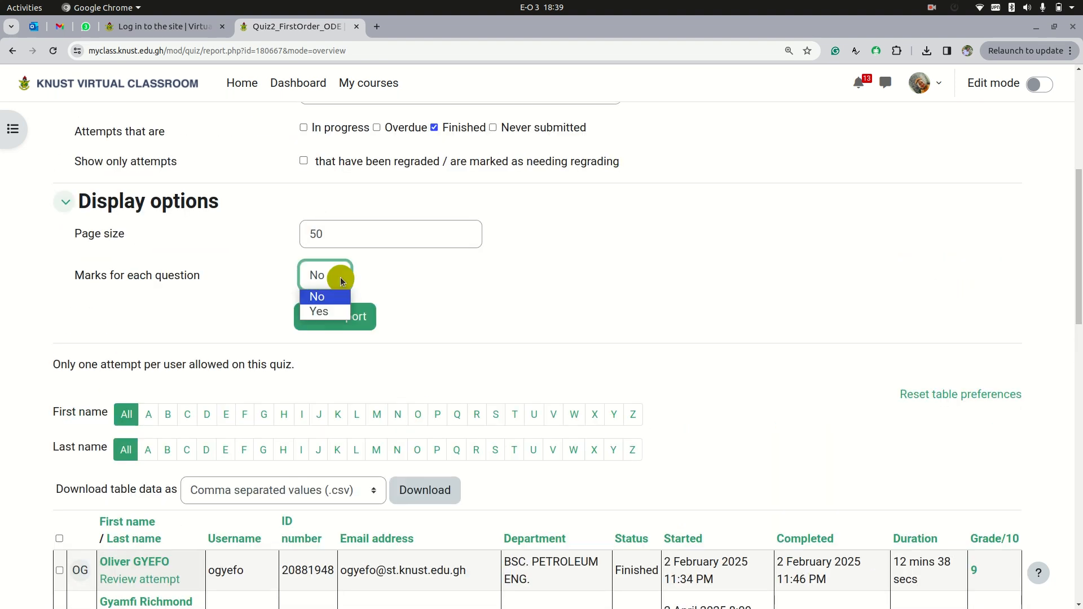
left_click(335, 310)
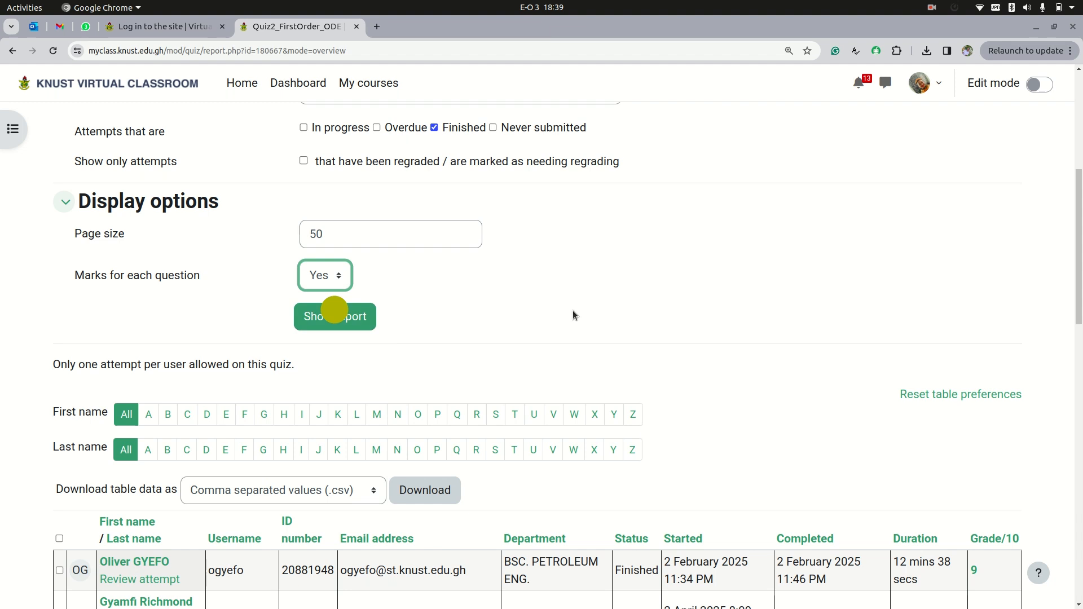
Download the Quiz2 attempts table as Comma separated values (.csv) and save the file to the Desktop
scroll(573, 312, "down", 2)
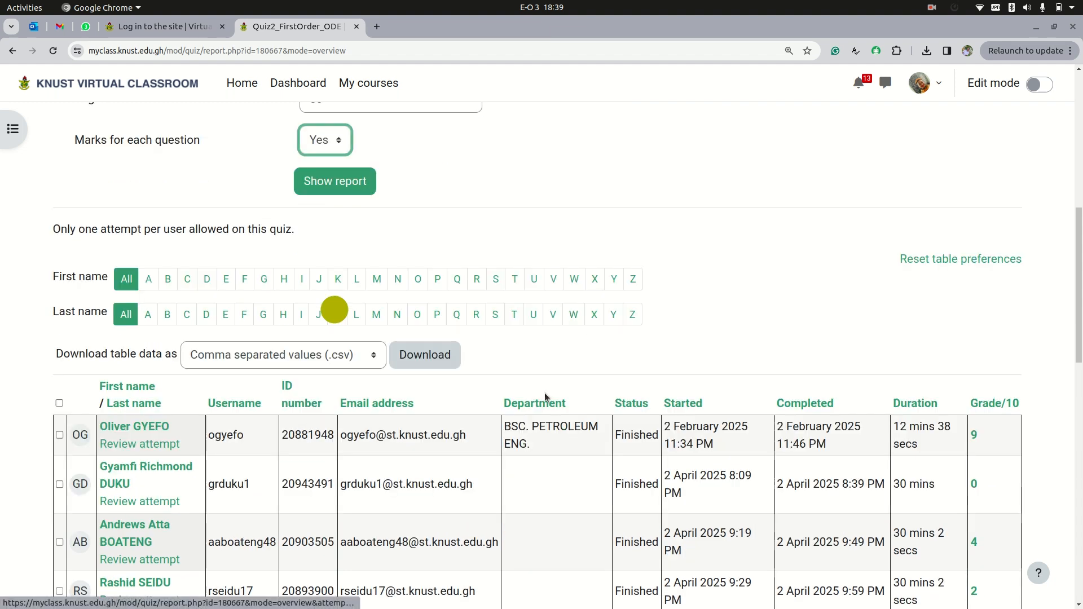
left_click(372, 354)
left_click(373, 355)
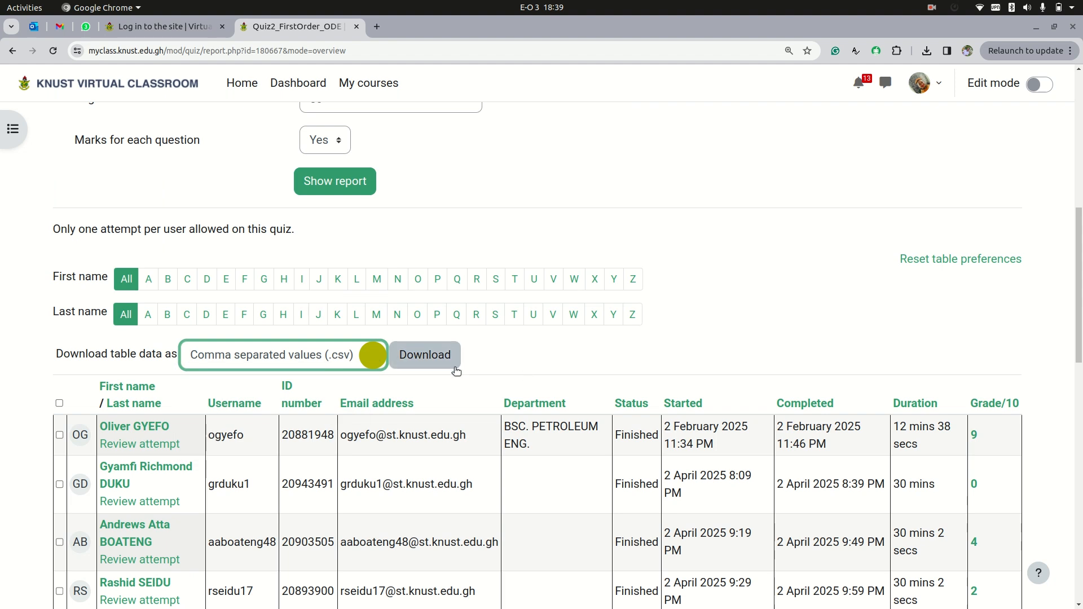
left_click(440, 353)
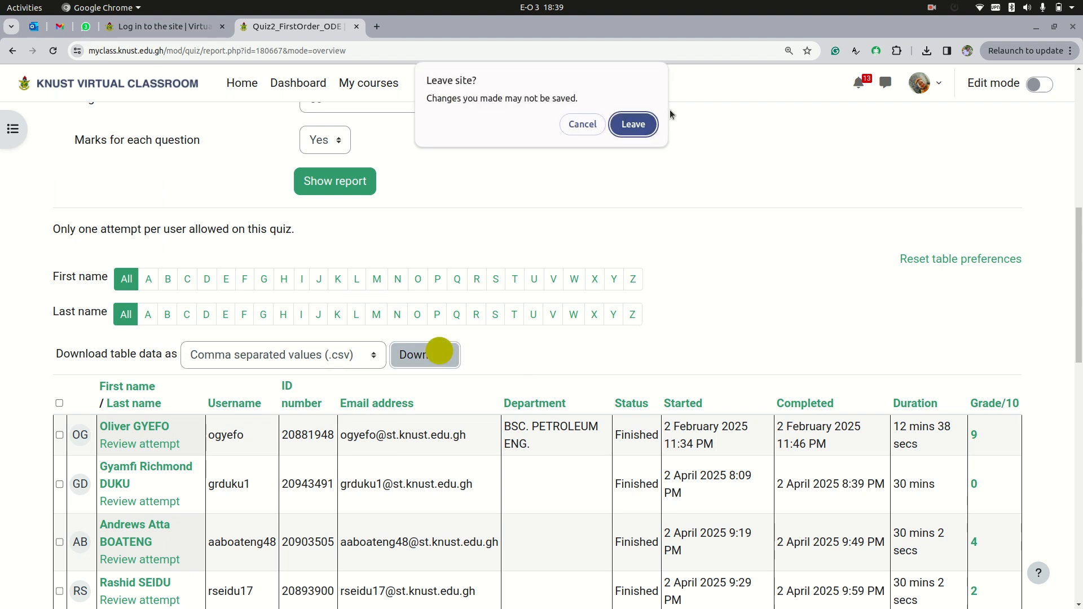
left_click(638, 125)
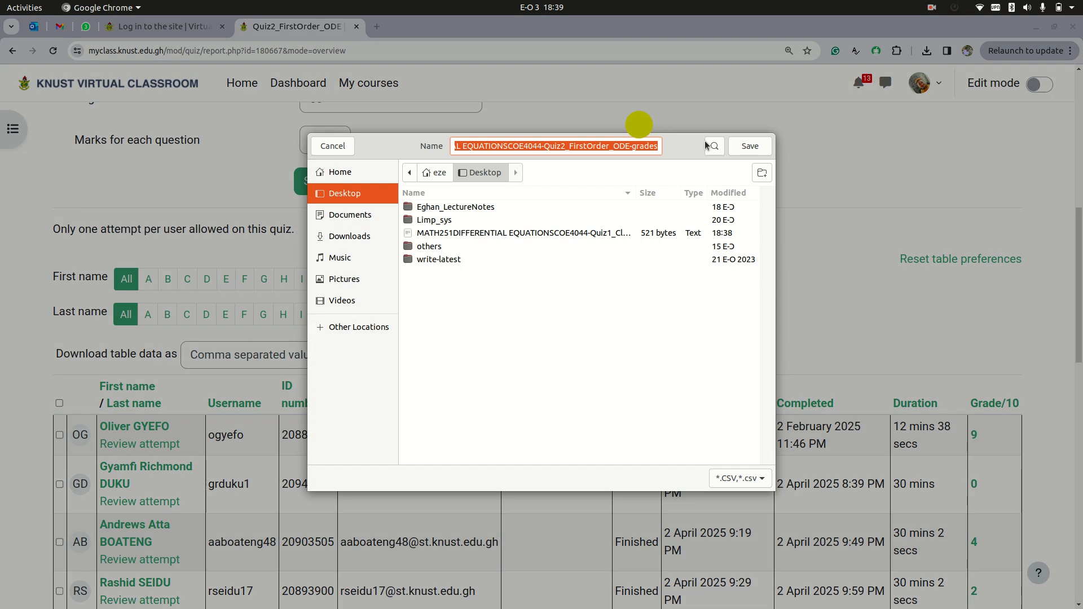
left_click(744, 147)
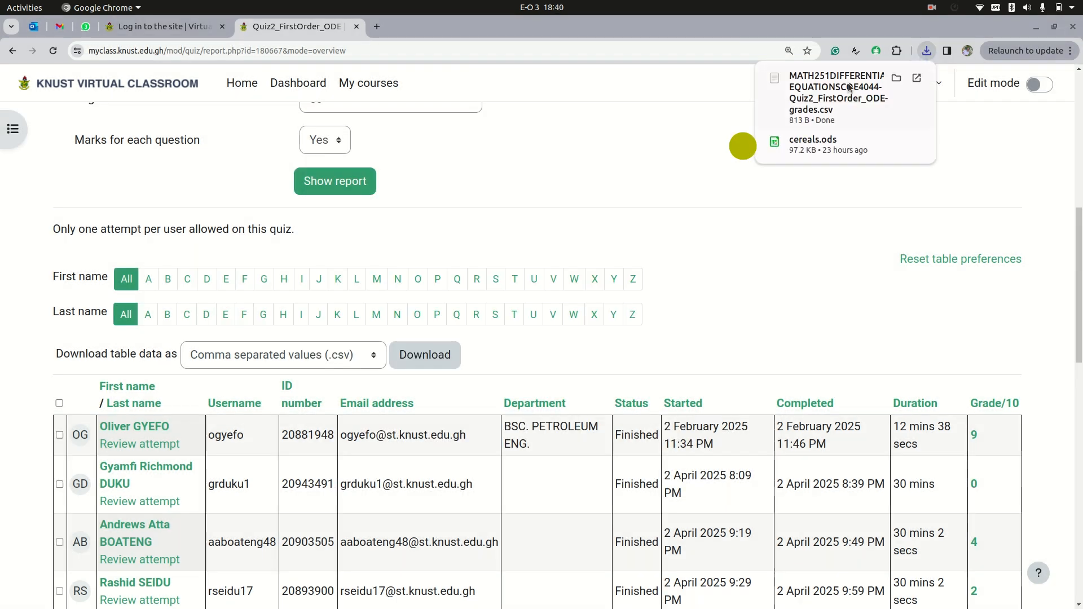
Open the downloaded Quiz2_FirstOrder_ODE grades CSV in LibreOffice Calc with comma-separated import
left_click(849, 88)
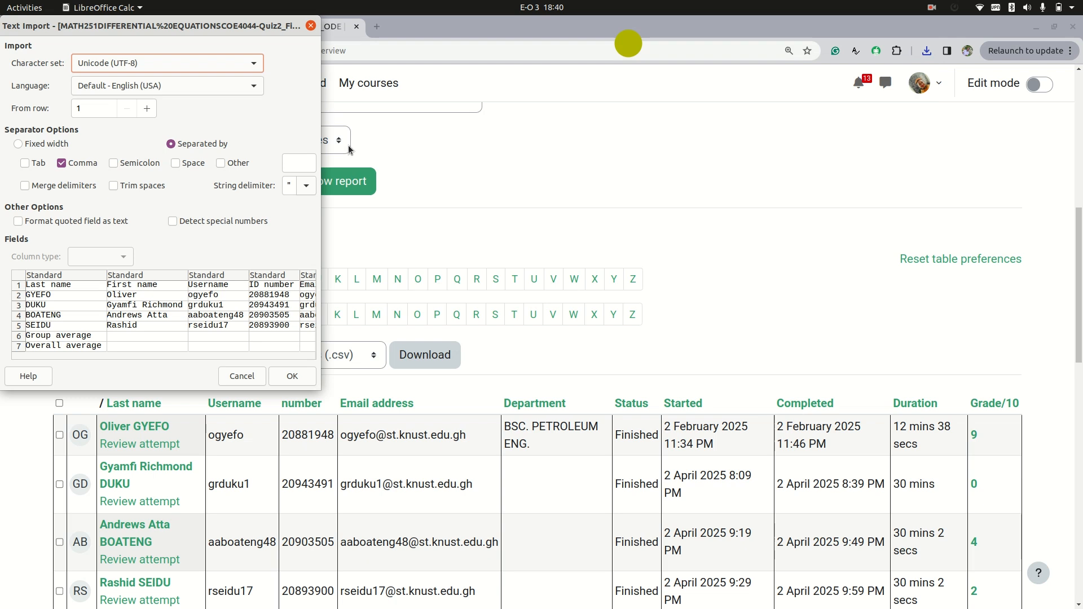
left_click(286, 379)
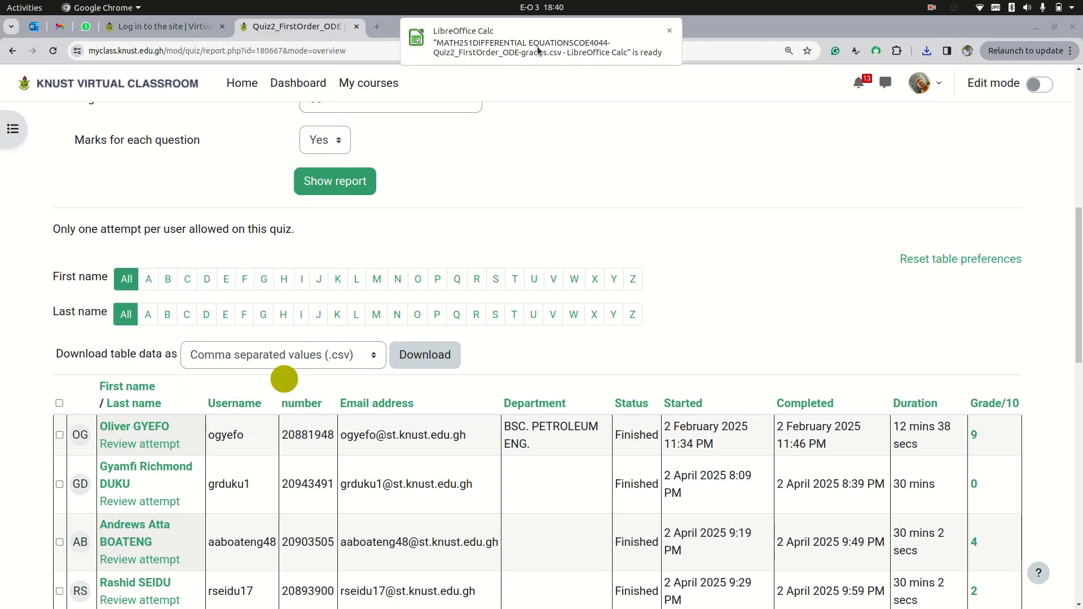
left_click(536, 45)
Examine the Grade/10 column in the exported Quiz2 spreadsheet
left_click_drag(200, 554, 490, 557)
left_click(289, 549)
scroll(445, 466, "up", 3)
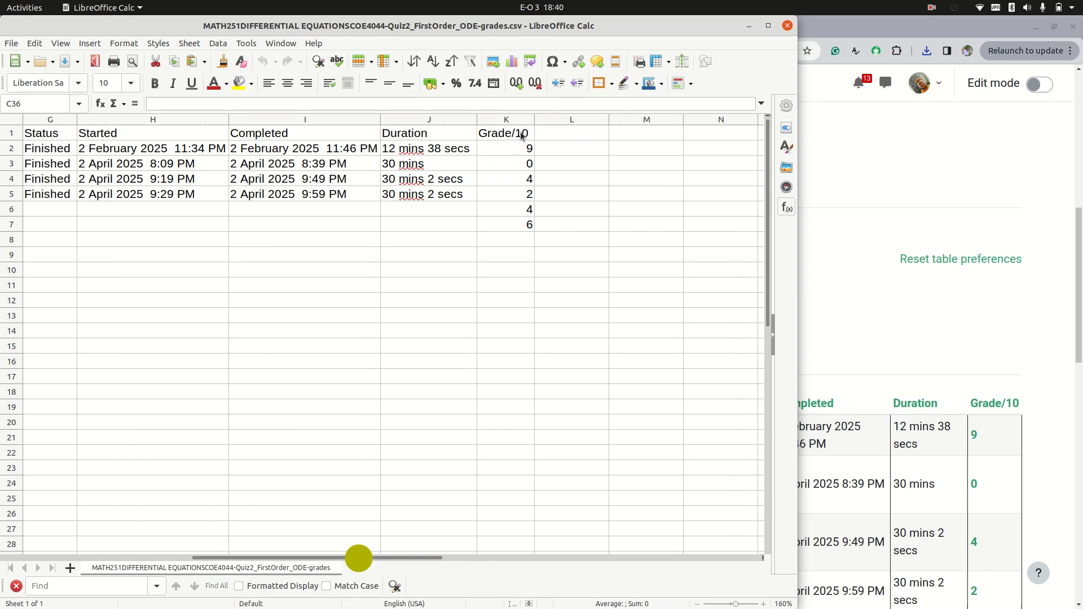
left_click_drag(520, 136, 530, 206)
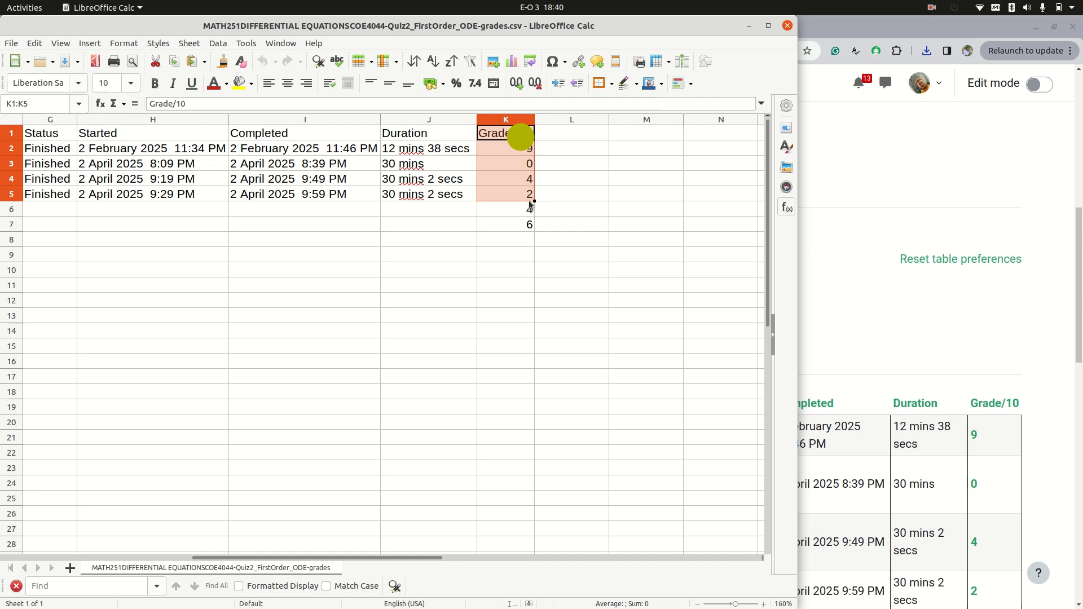
left_click(490, 230)
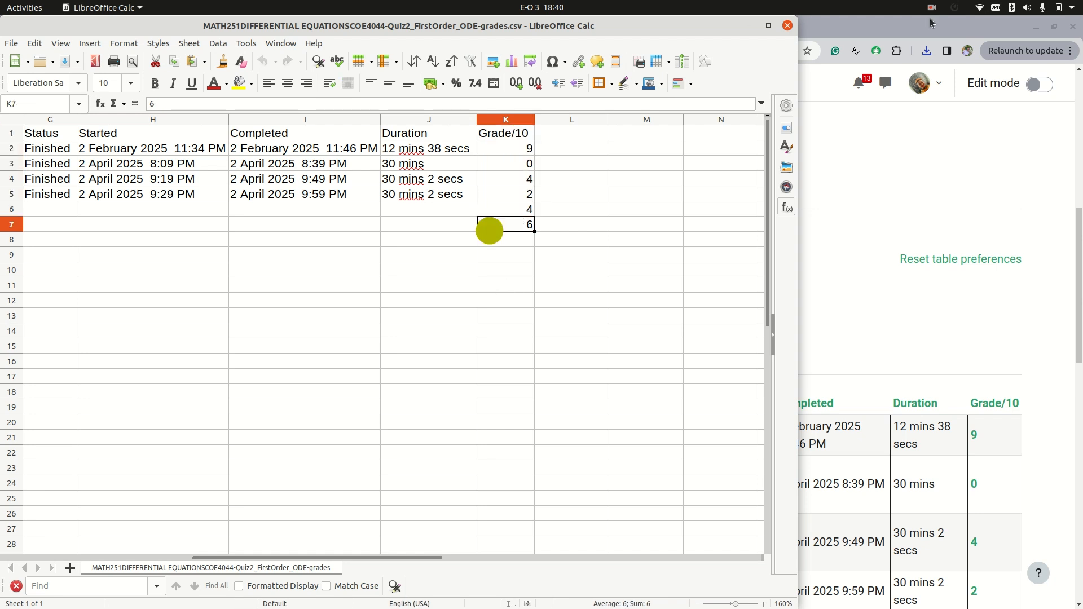
Return to Chrome and go back to the Assesment_2025 section, leaving the Quiz2 report without saving its changes
left_click(832, 216)
scroll(351, 250, "up", 6)
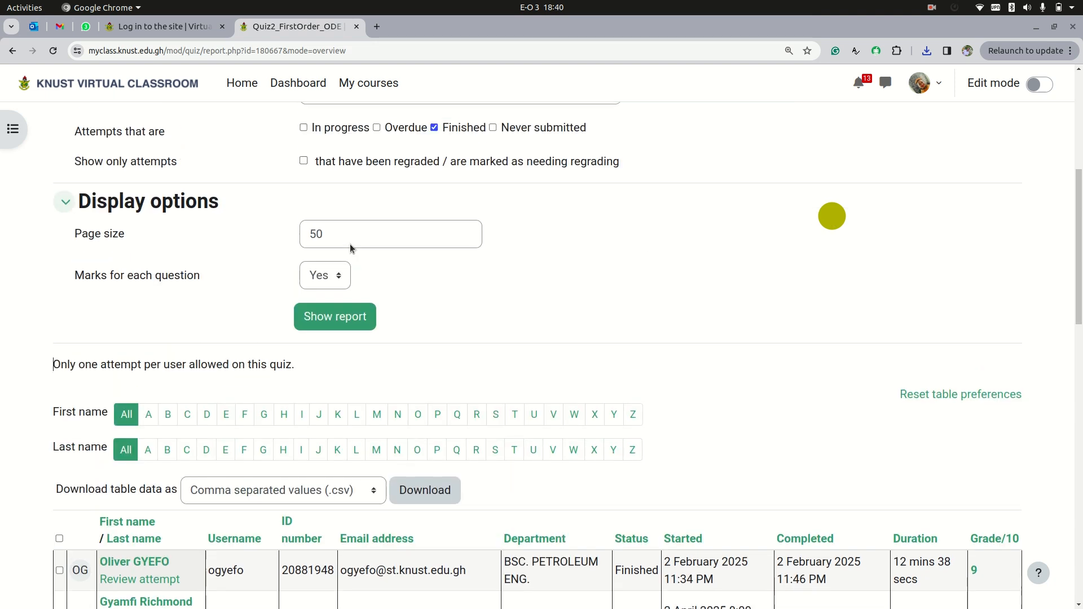
scroll(335, 222, "up", 3)
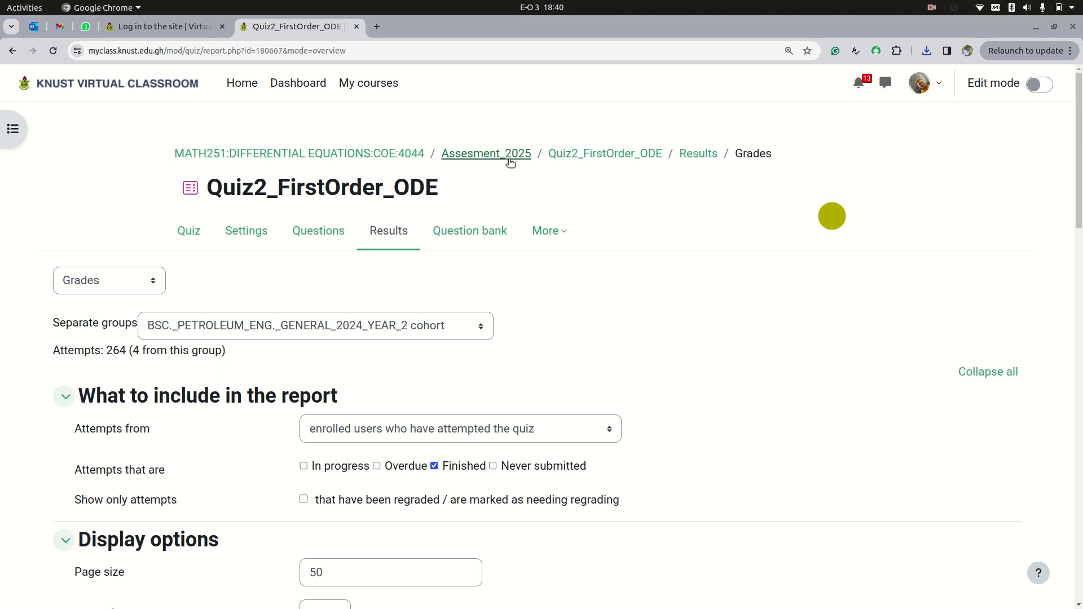
left_click(503, 156)
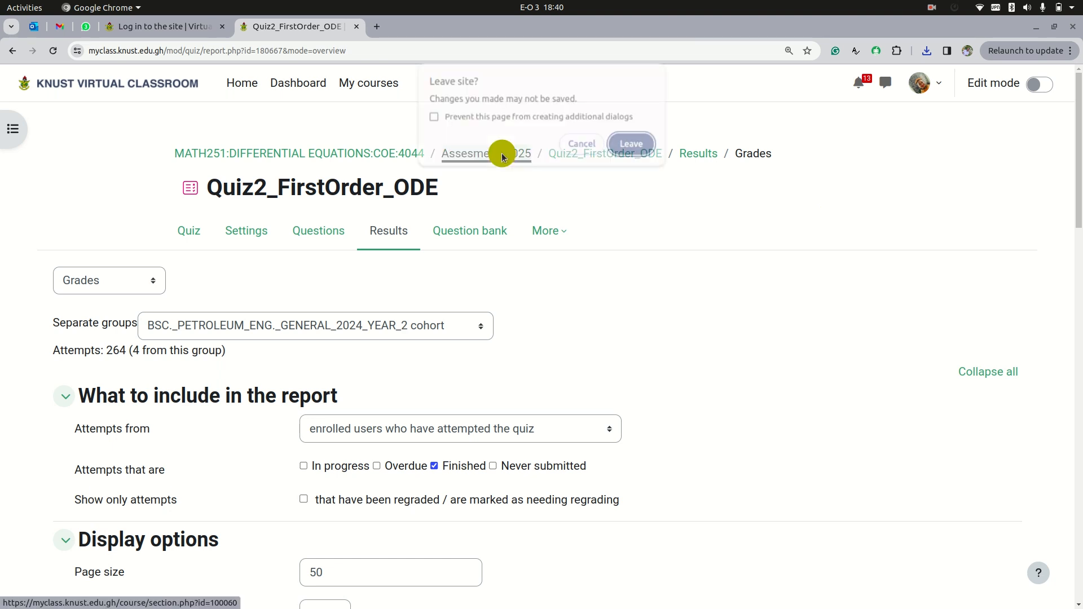
left_click(629, 145)
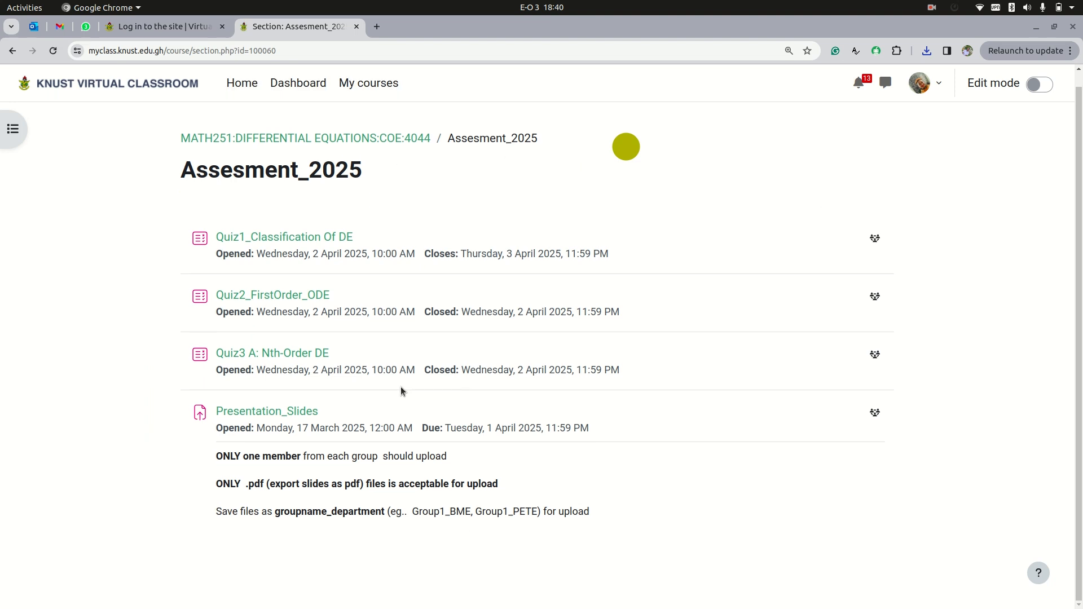
Switch to the lecture notes in Stylus Labs Write and handwrite "Feedback" below the circled marks
scroll(443, 113, "up", 1)
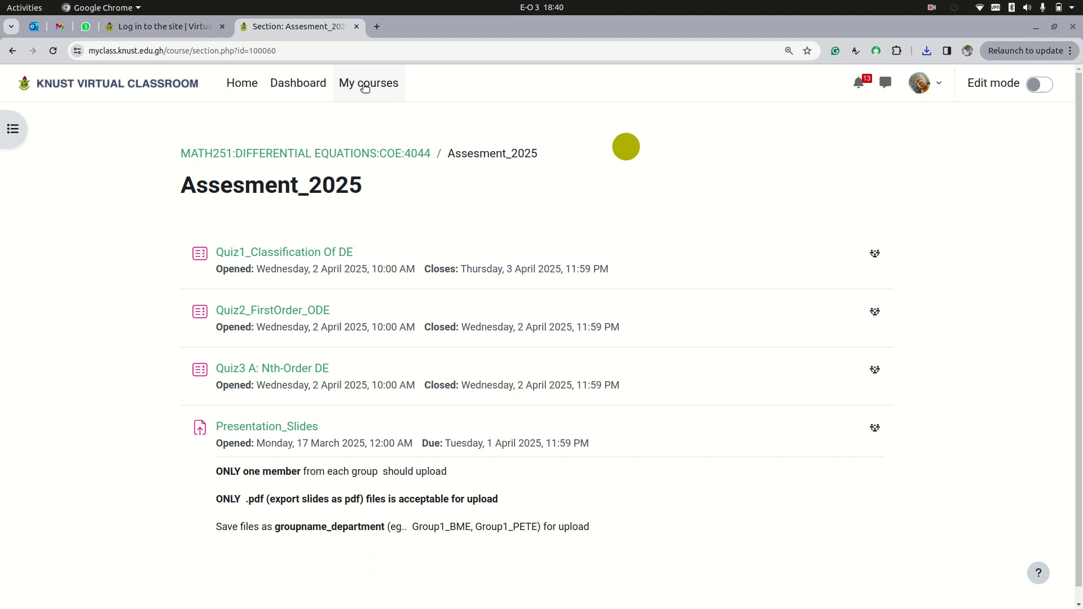
mouse_move(5, 204)
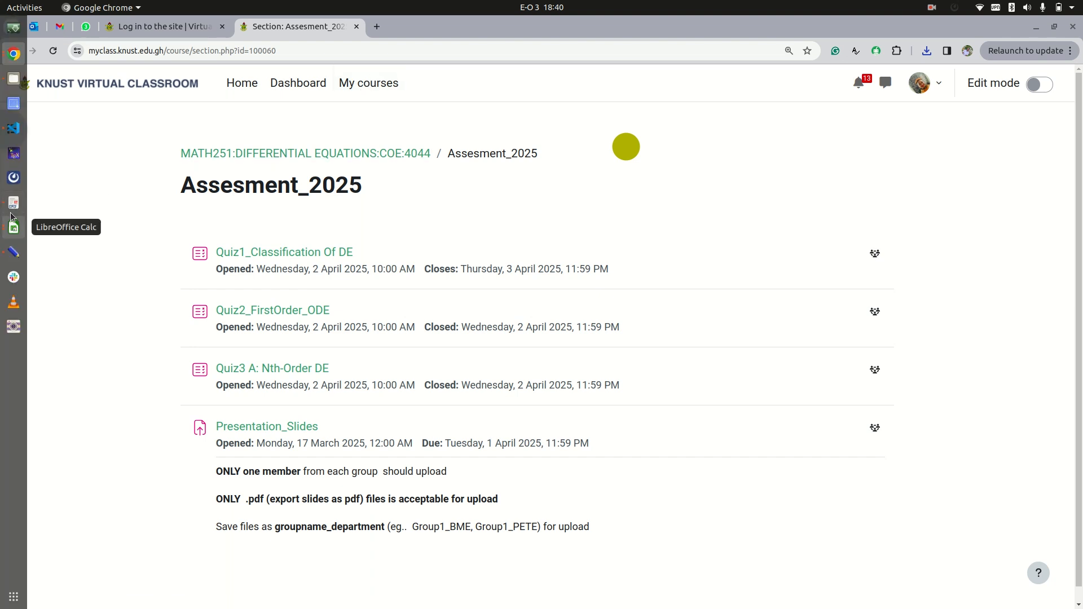
left_click(14, 252)
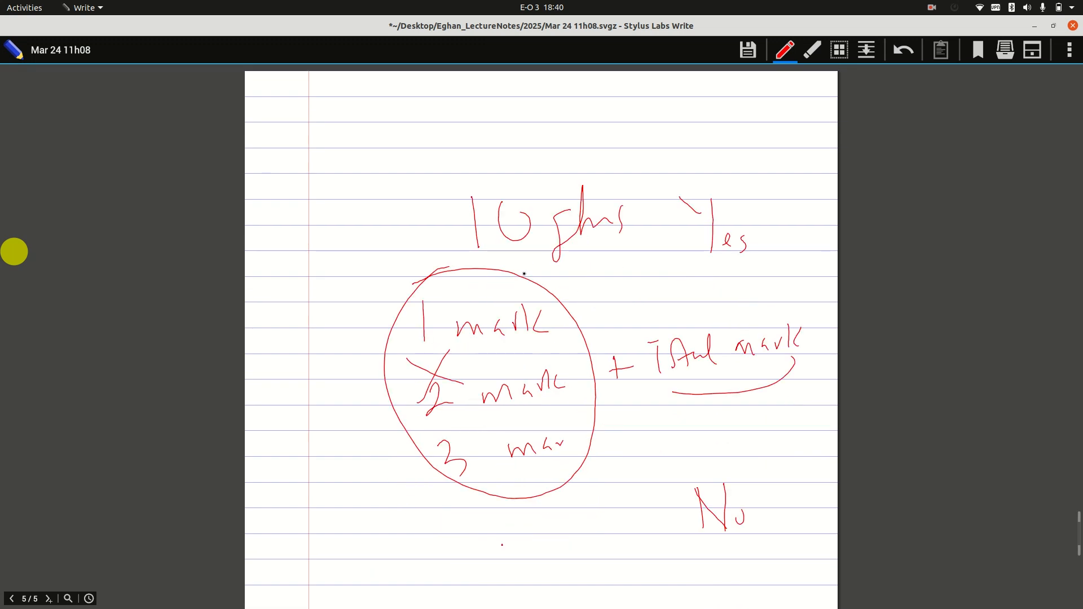
scroll(524, 274, "down", 3)
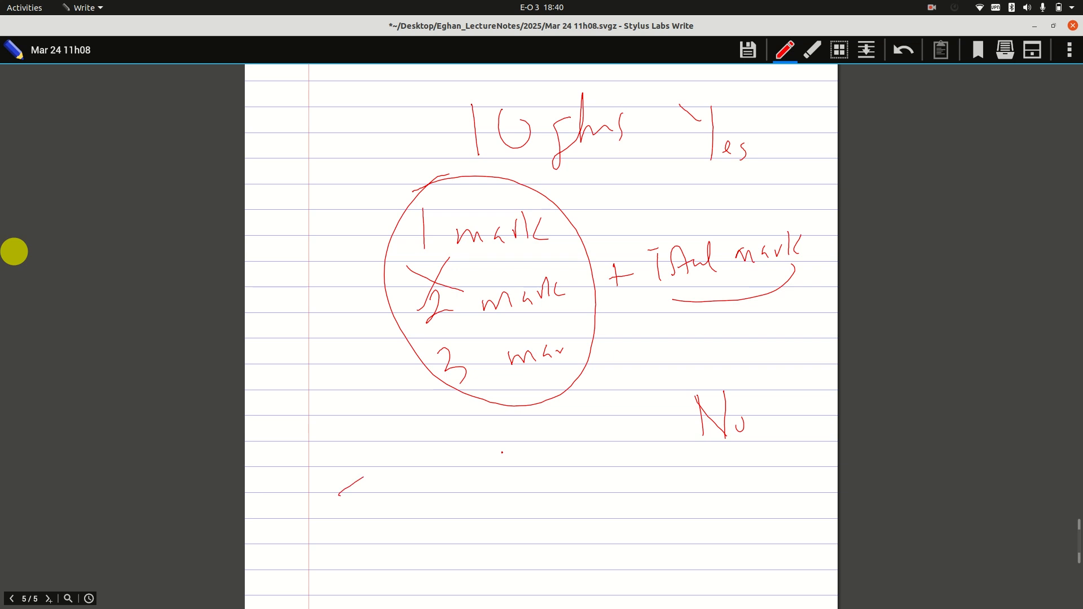
mouse_move(371, 517)
left_mouse_down()
mouse_move(410, 475)
mouse_move(419, 501)
left_mouse_up()
left_click(392, 479)
mouse_move(418, 462)
left_mouse_down()
mouse_move(439, 490)
mouse_move(478, 475)
left_mouse_up()
left_click_drag(489, 458, 486, 473)
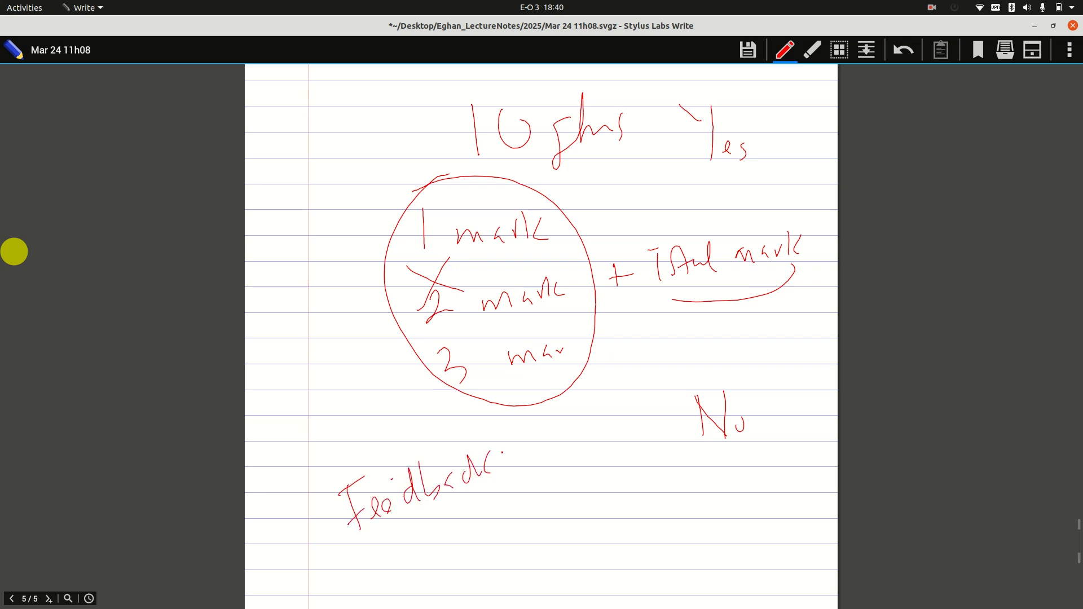
Handwrite "Description" diagonally beneath the word "Feedback"
left_click_drag(430, 559, 439, 560)
left_click_drag(454, 537, 443, 559)
left_click_drag(466, 540, 458, 549)
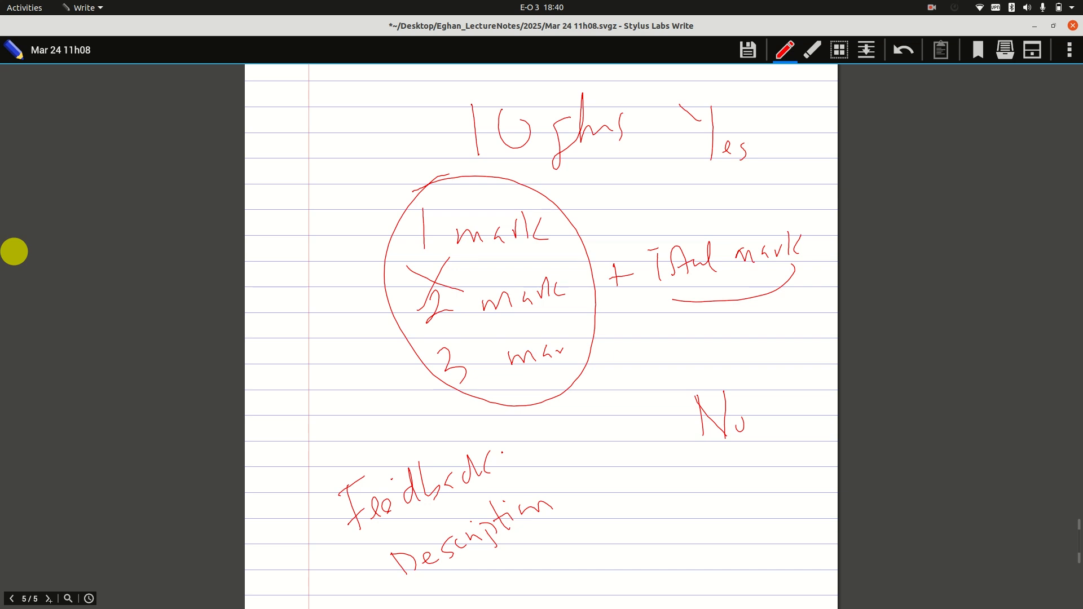
Handwrite "Results" beneath "Description" and draw a slanted stroke after it
scroll(553, 509, "down", 1)
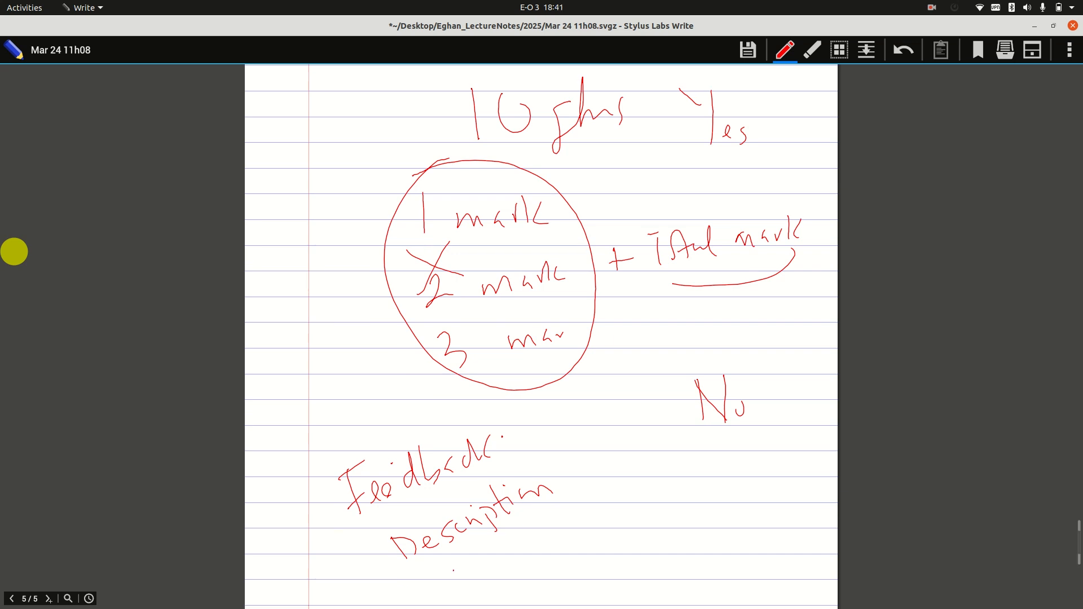
left_click_drag(490, 560, 485, 565)
left_click_drag(542, 540, 552, 511)
mouse_move(553, 535)
left_mouse_down()
mouse_move(561, 512)
mouse_move(596, 564)
left_mouse_up()
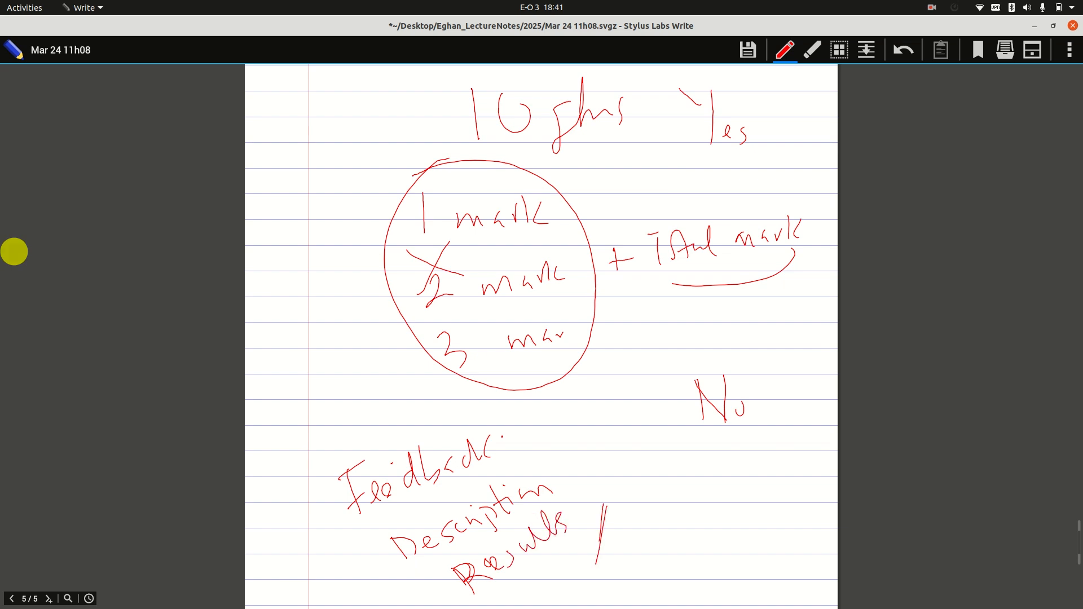